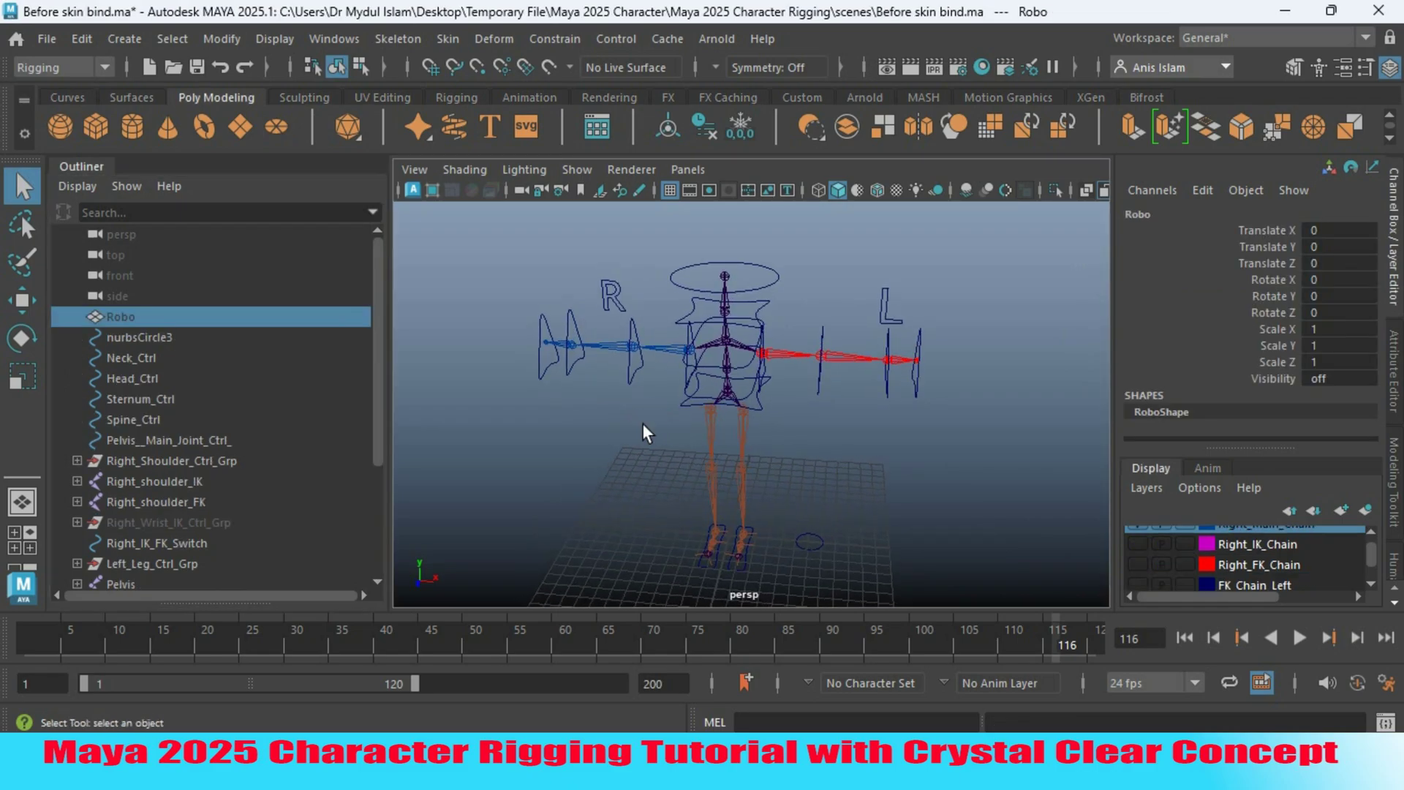
- Parent Spine_Ctrl under the pelvis main control and Sternum_Ctrl under Spine_Ctrl
alt+middle_drag(639, 422, 639, 406)
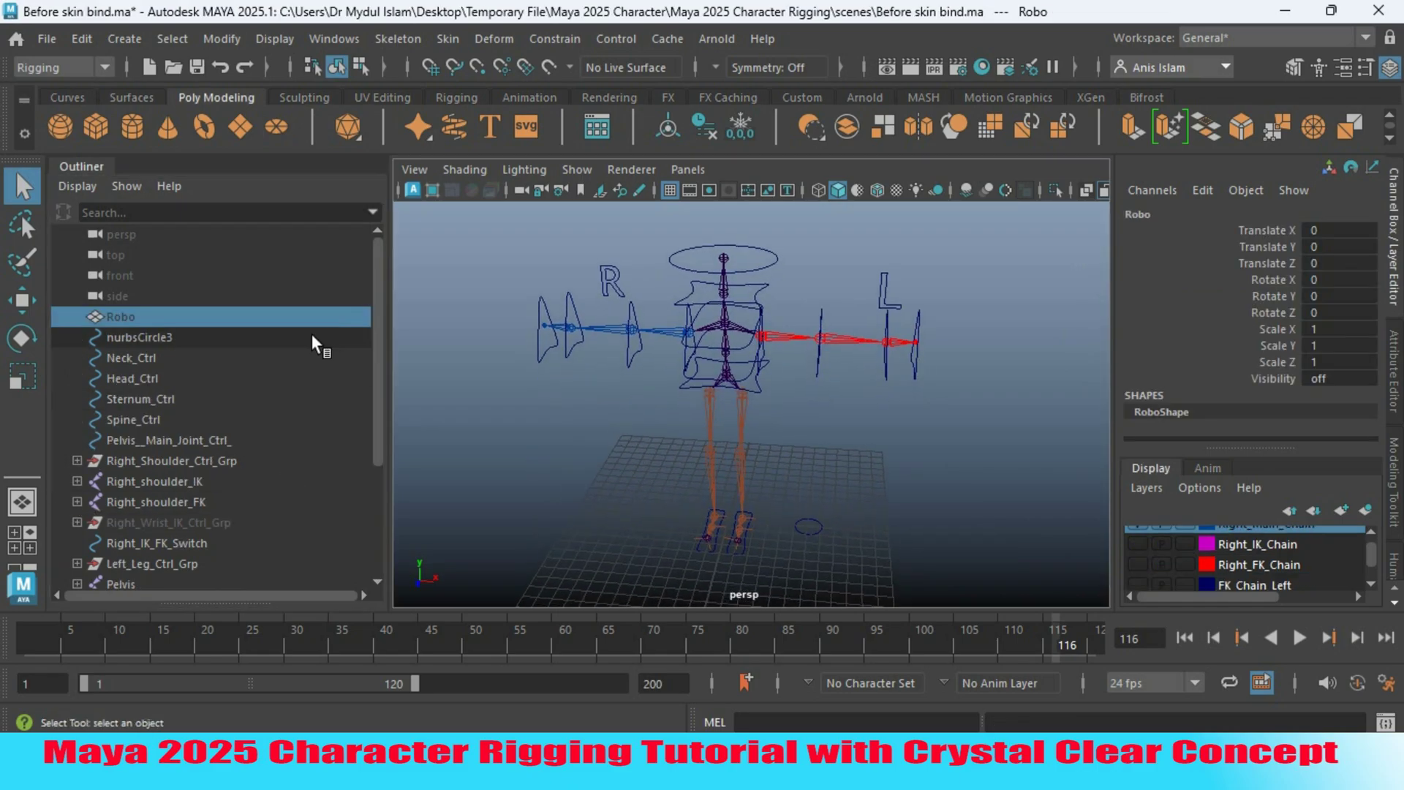
click(166, 441)
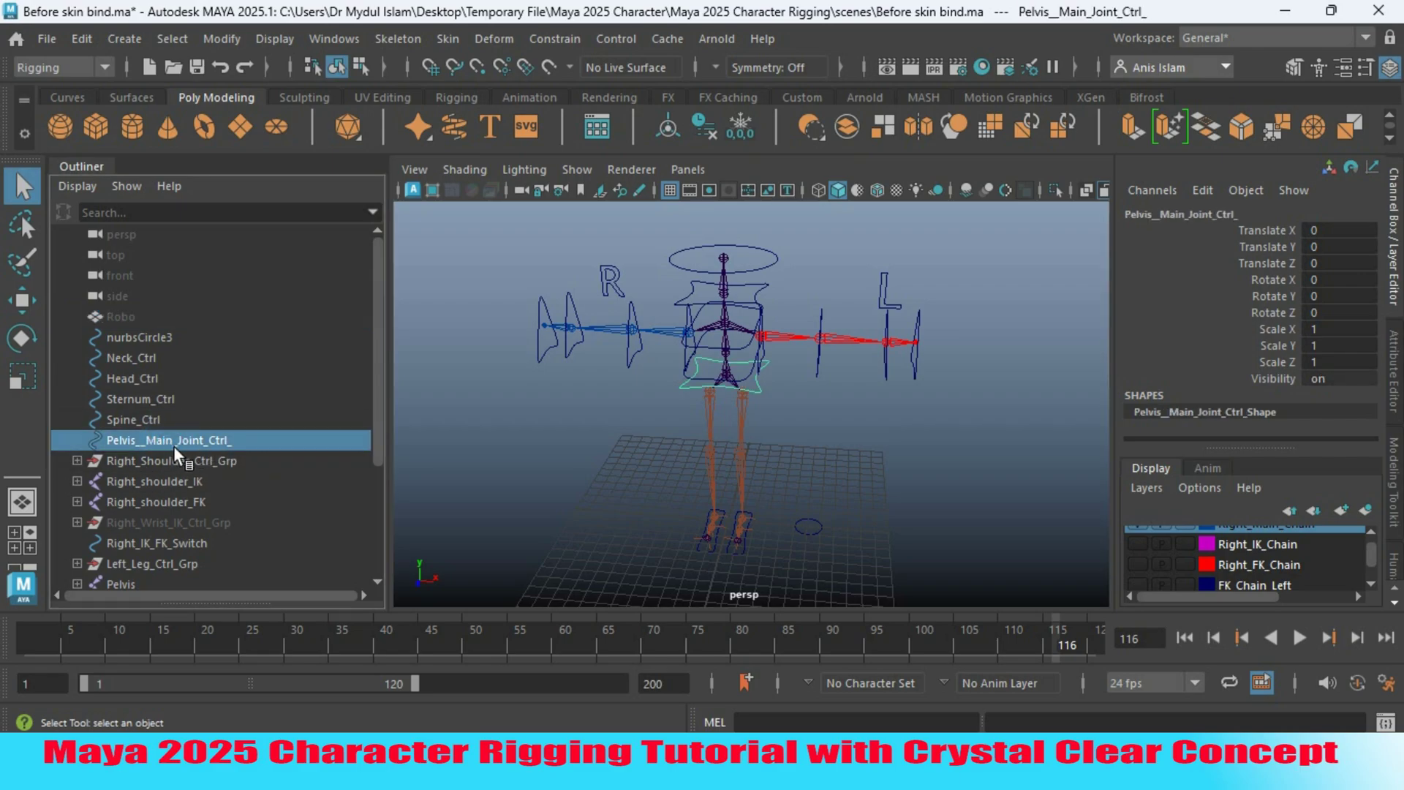
middle_drag(158, 442, 144, 423)
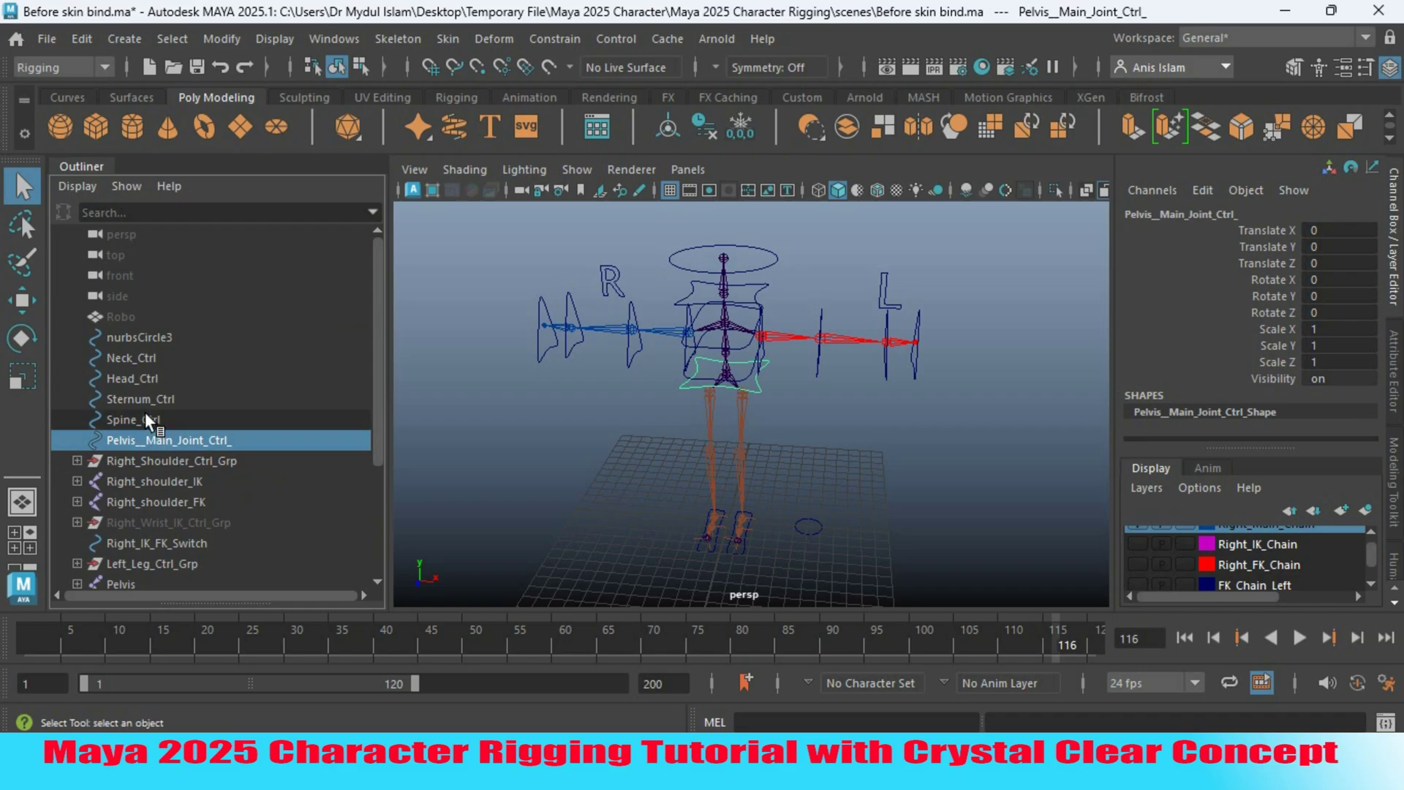
click(145, 417)
middle_drag(142, 422, 144, 441)
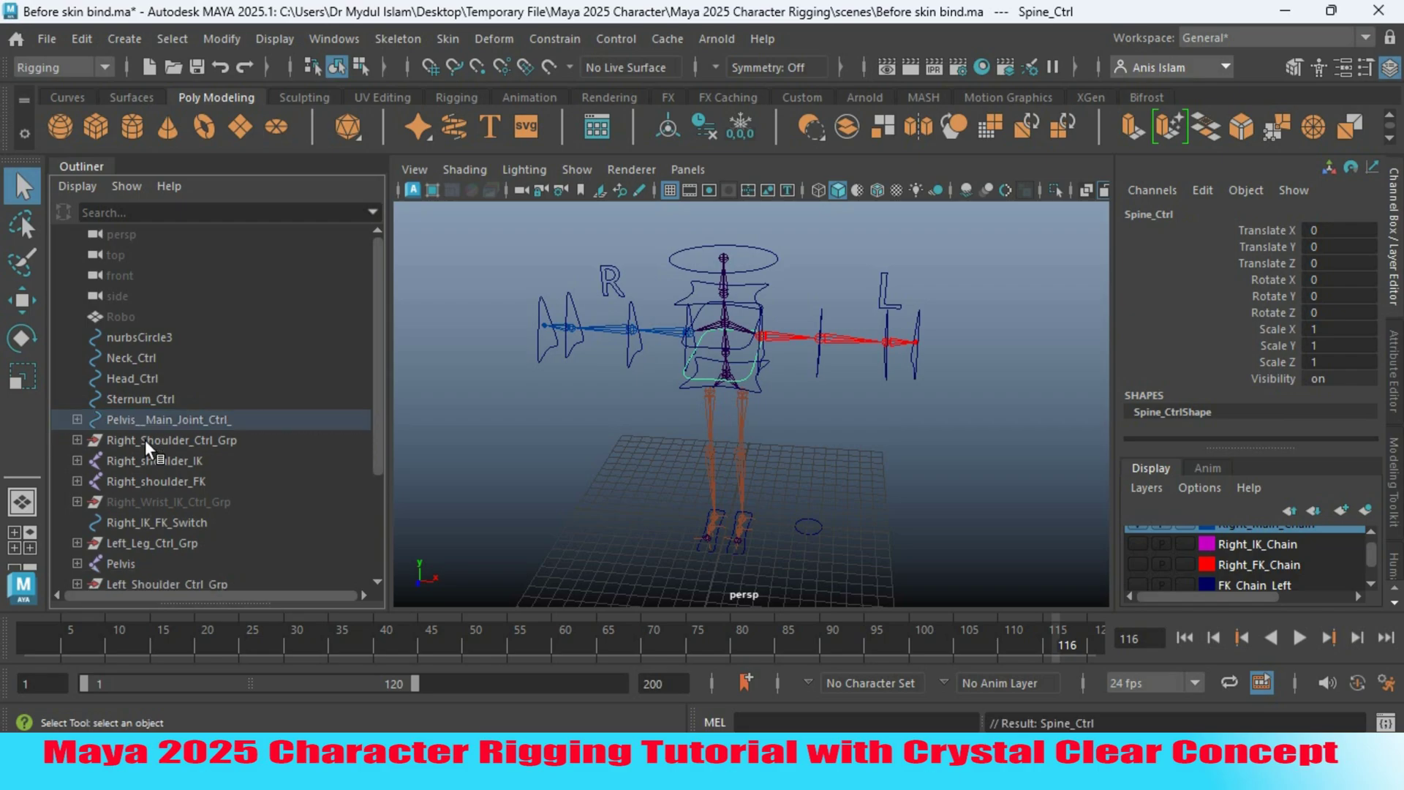
click(77, 421)
click(143, 397)
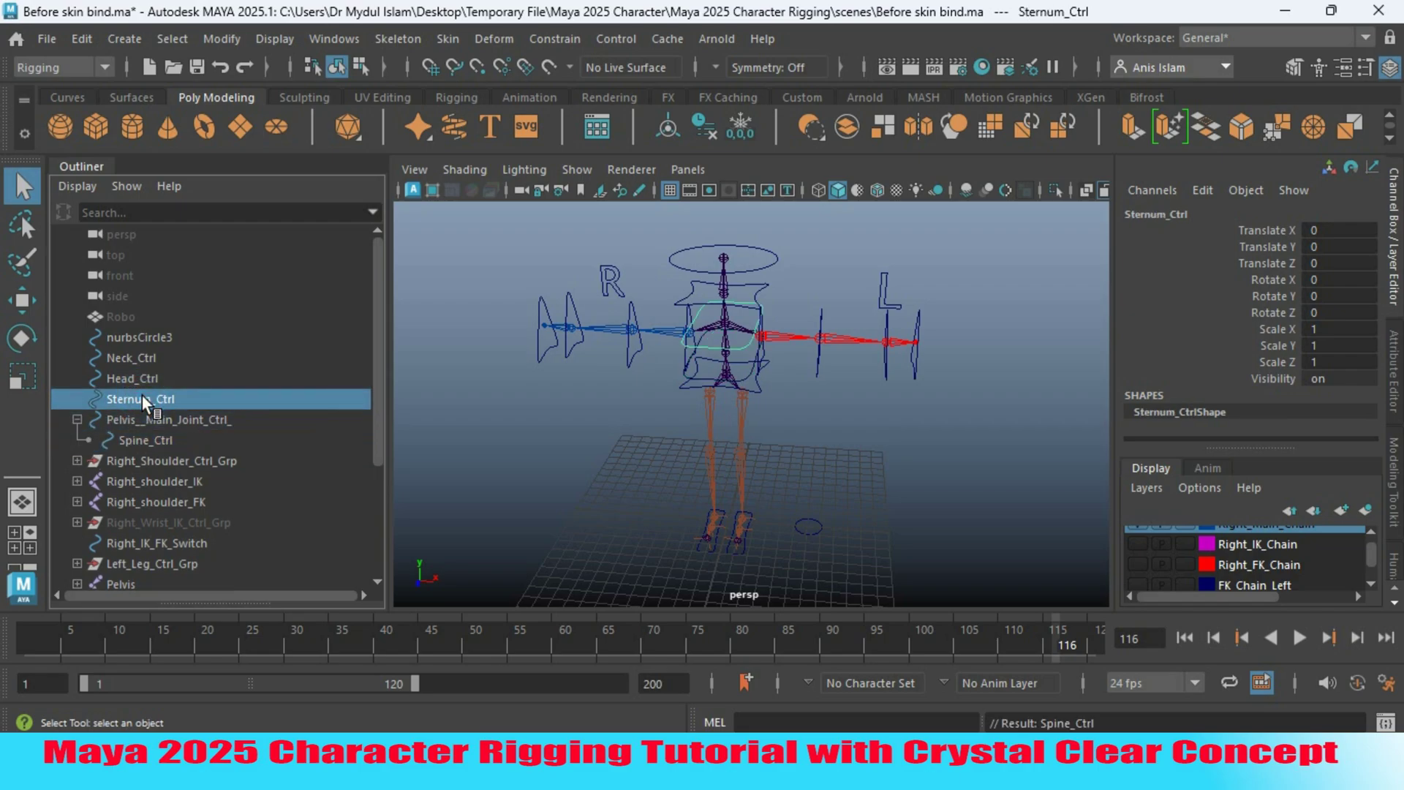
middle_drag(142, 395, 144, 440)
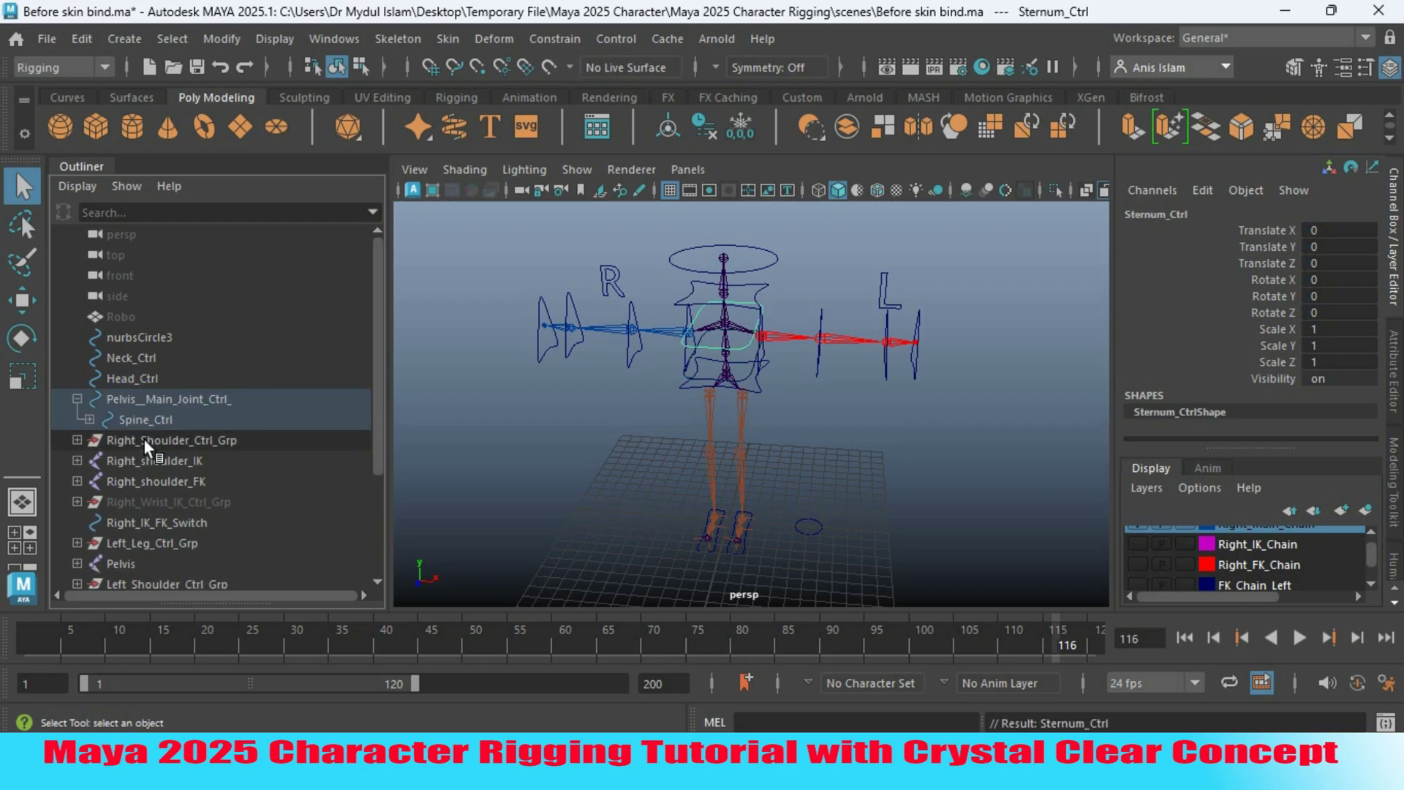
click(89, 421)
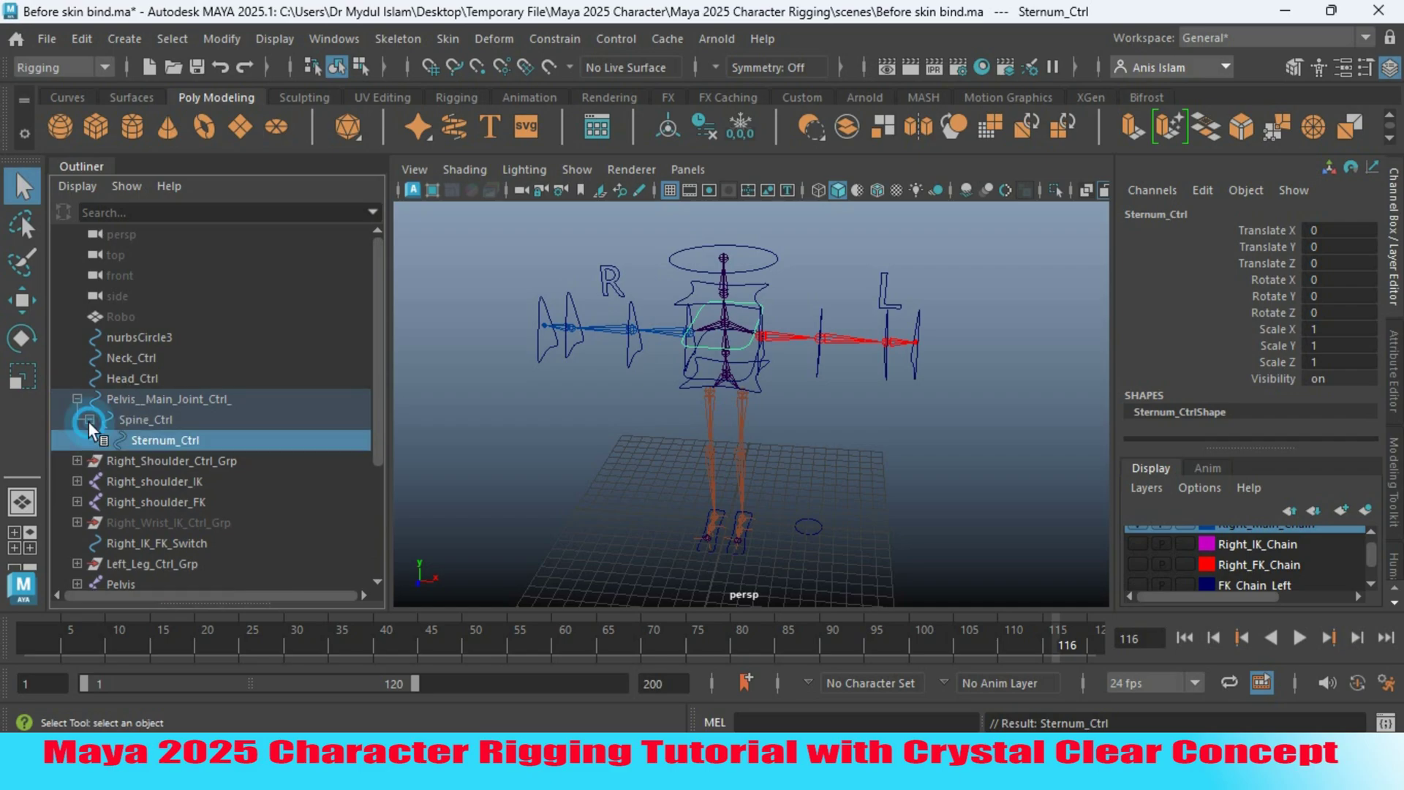
- Parent Neck_Ctrl under Sternum_Ctrl and Head_Ctrl under Neck_Ctrl, then clear the selection
click(137, 356)
middle_drag(137, 354, 142, 440)
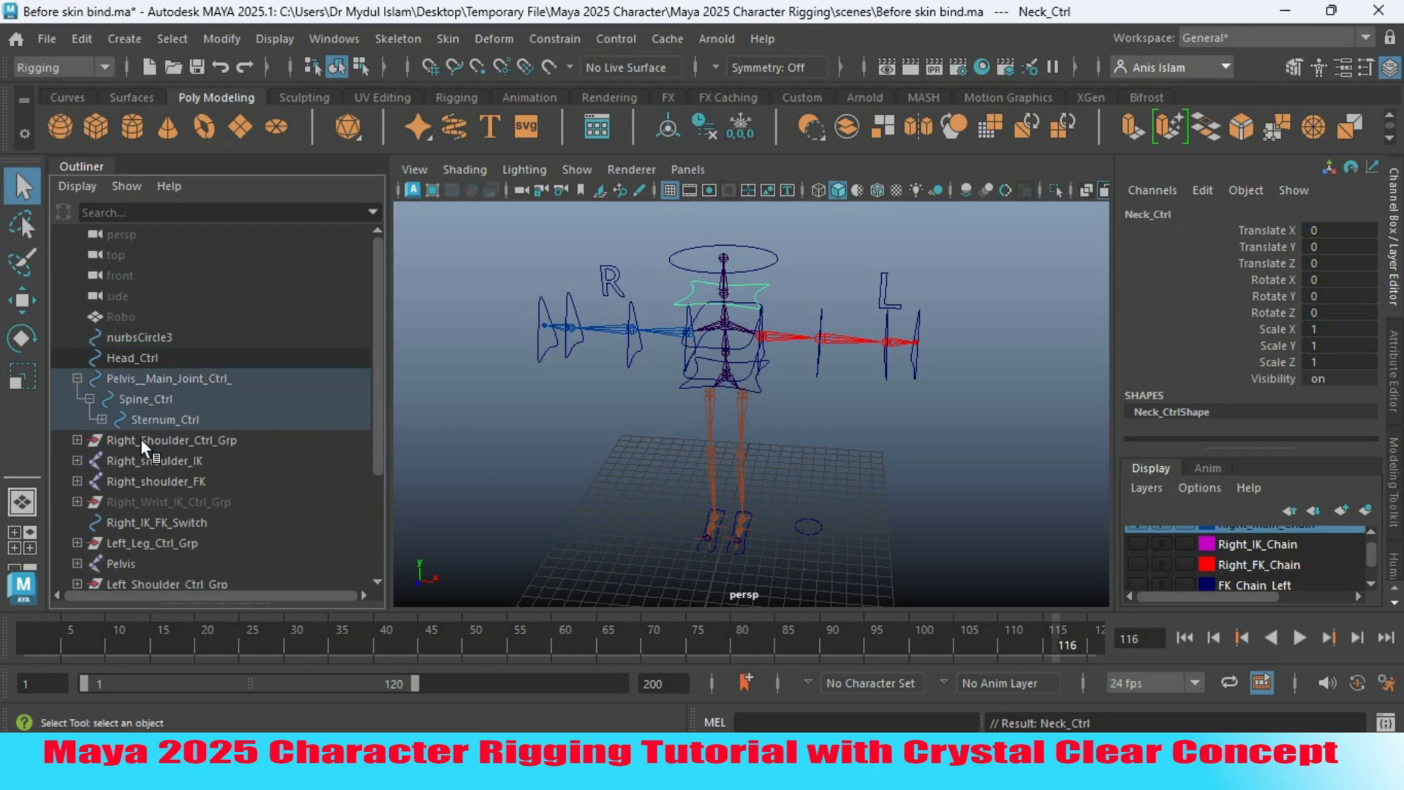
click(101, 419)
click(138, 356)
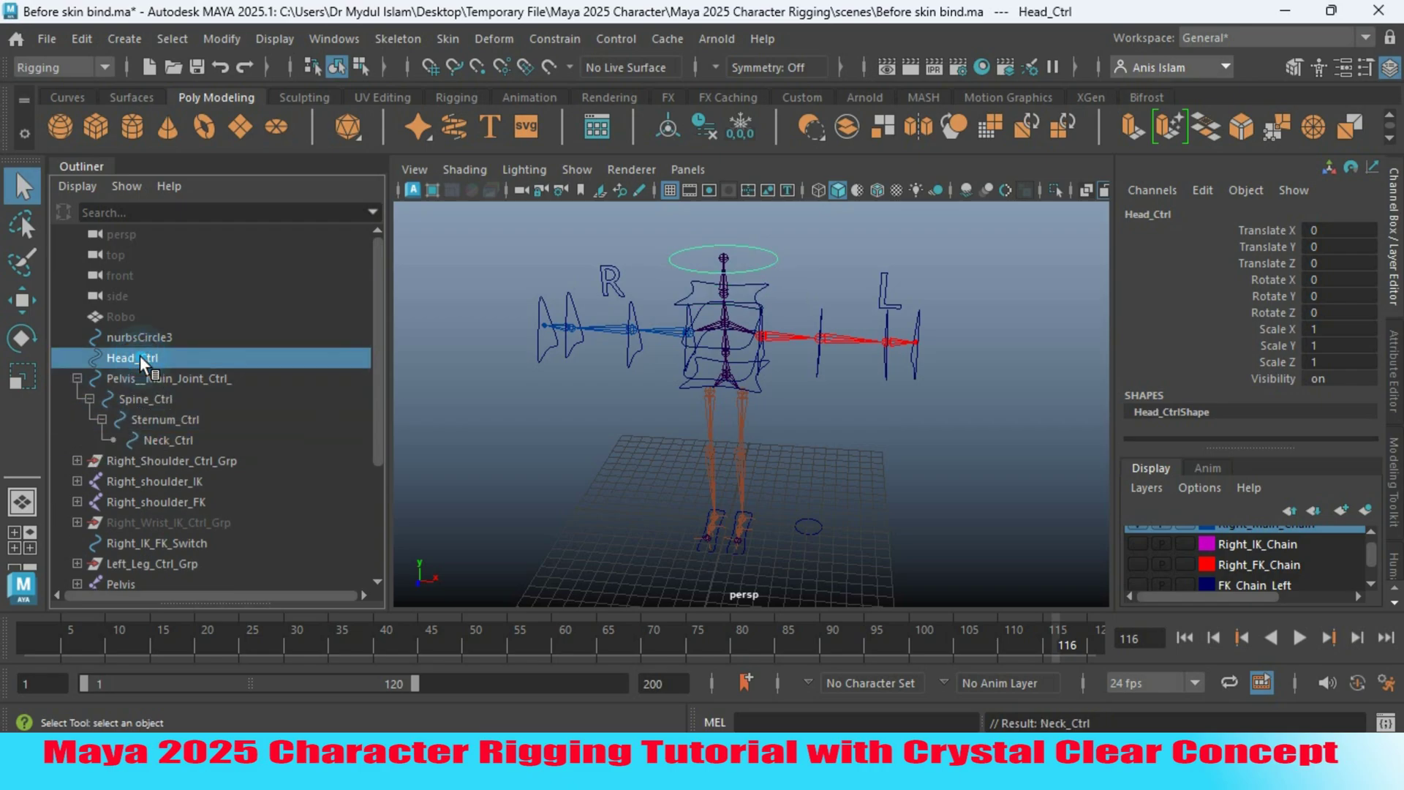
middle_drag(139, 355, 149, 436)
click(113, 419)
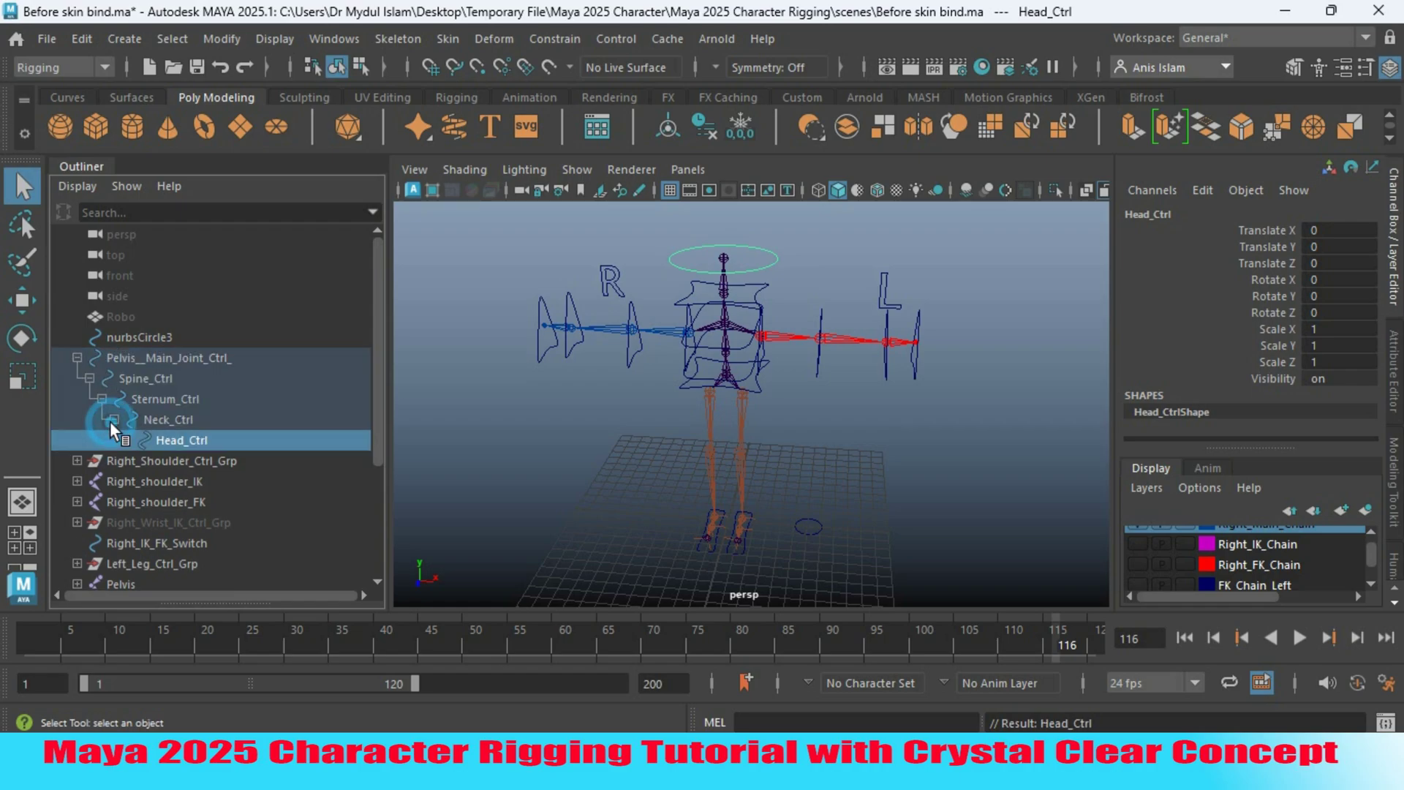
click(757, 441)
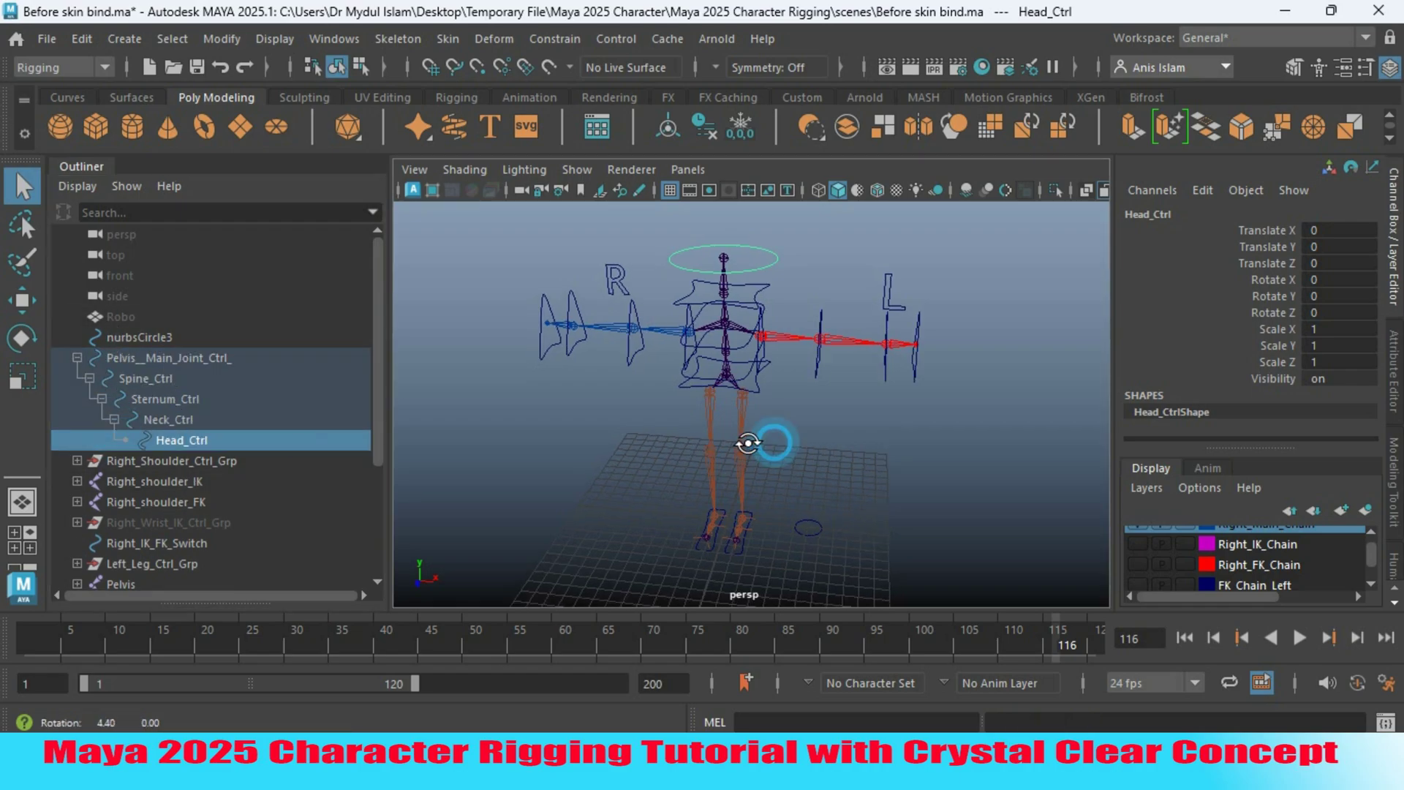
shift+click(77, 460)
- Parent Right_Shoulder_Ctrl_Grp under Pelvis__Main_Joint_Ctrl
click(174, 376)
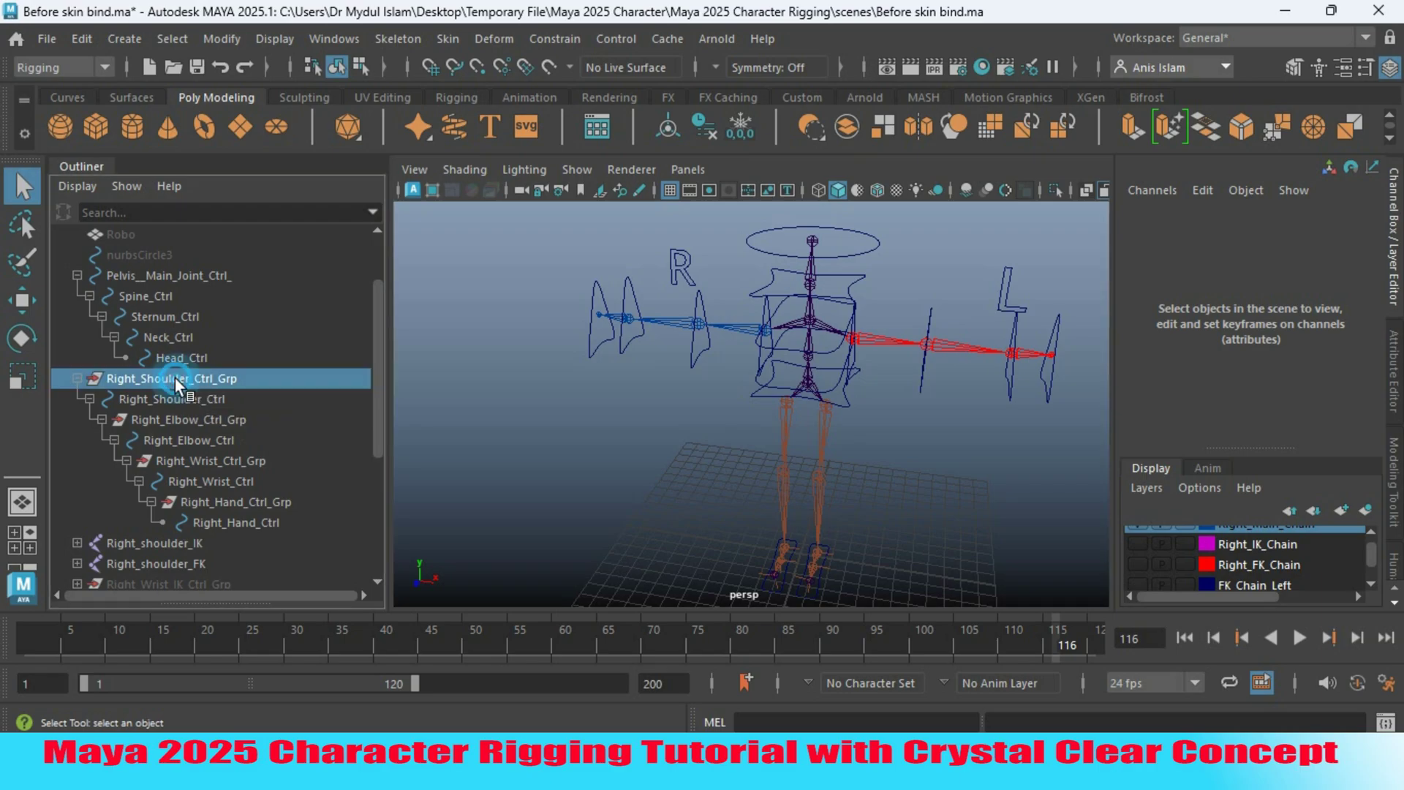
ctrl+click(135, 278)
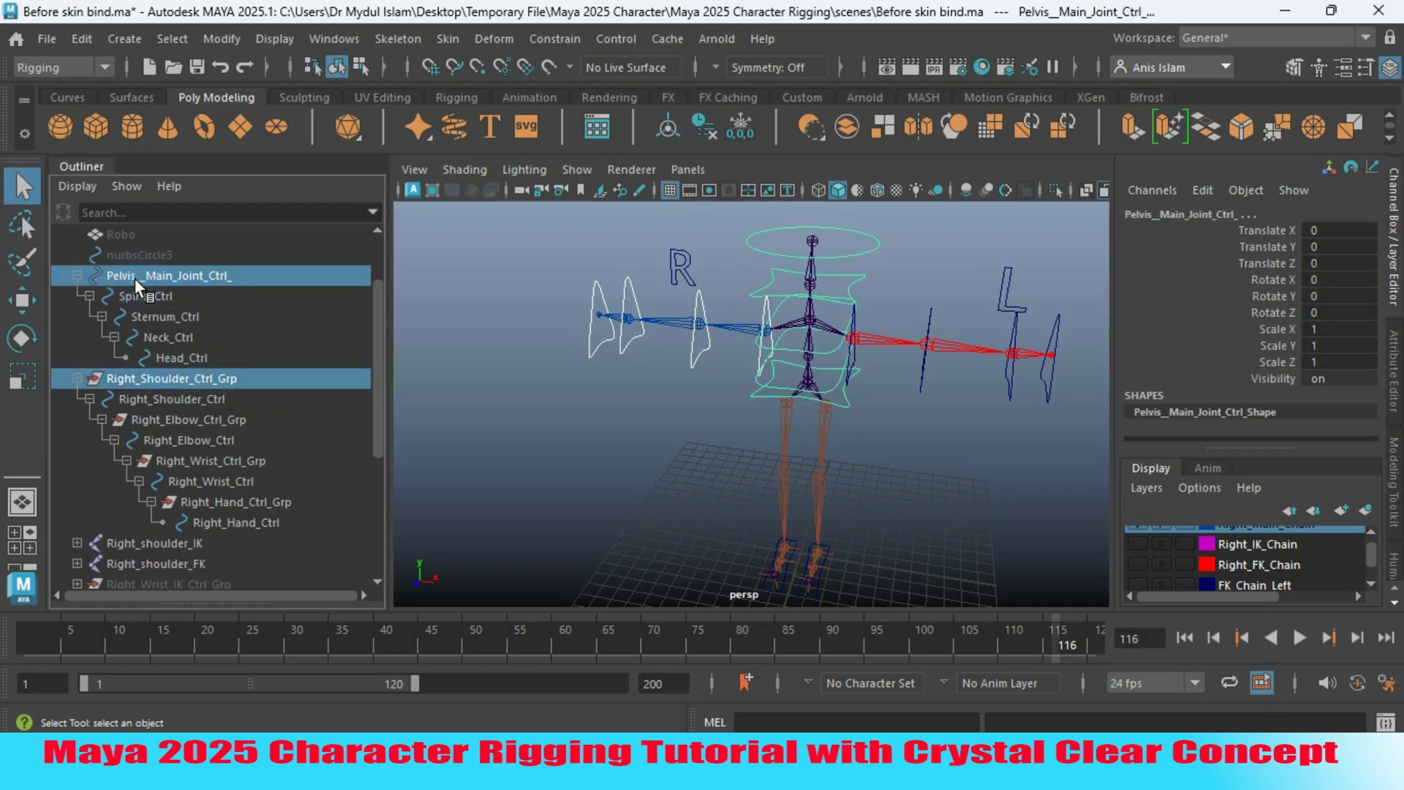
key(p)
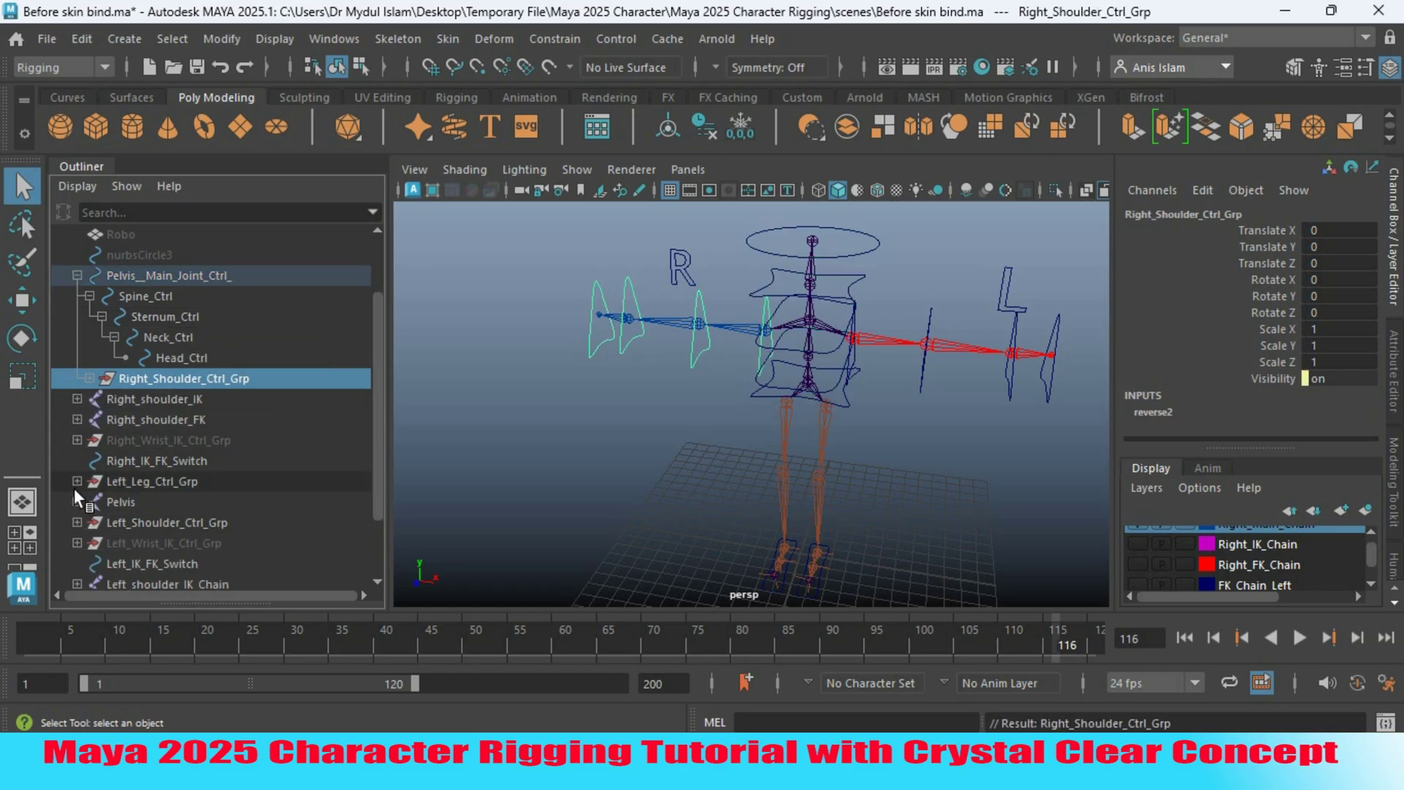
- Parent Left_Shoulder_Ctrl_Grp under Pelvis__Main_Joint_Ctrl
scroll(373, 471, down, 2)
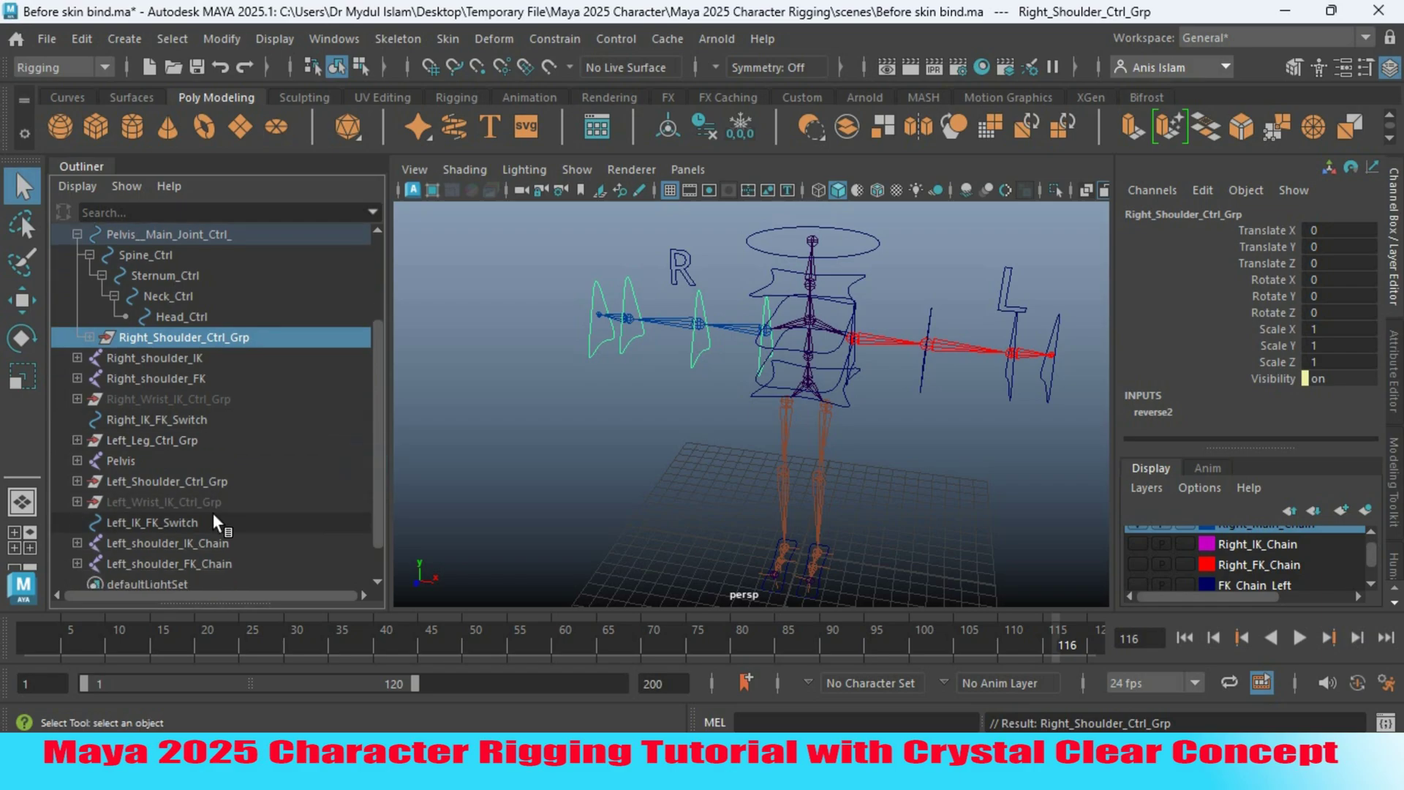
click(143, 483)
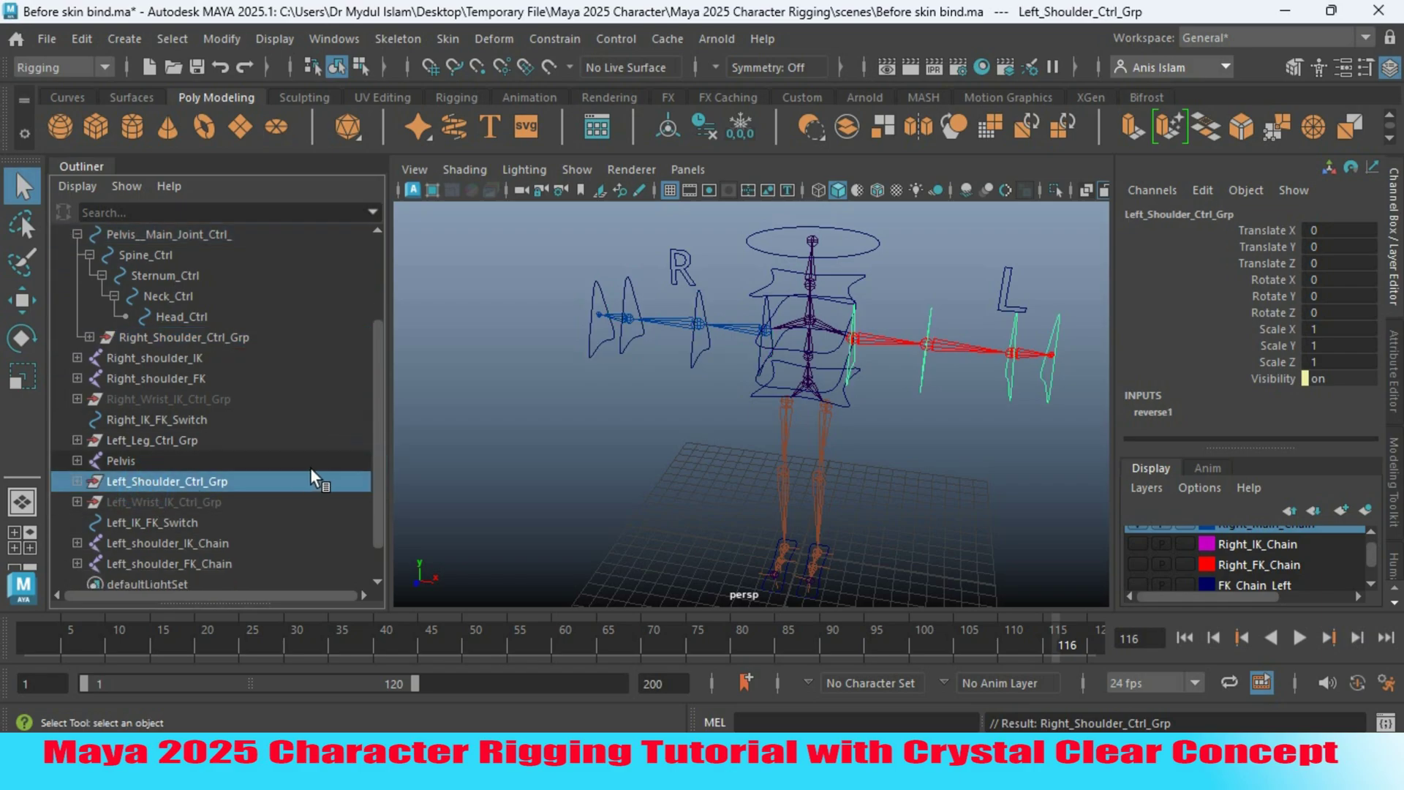
ctrl+click(190, 232)
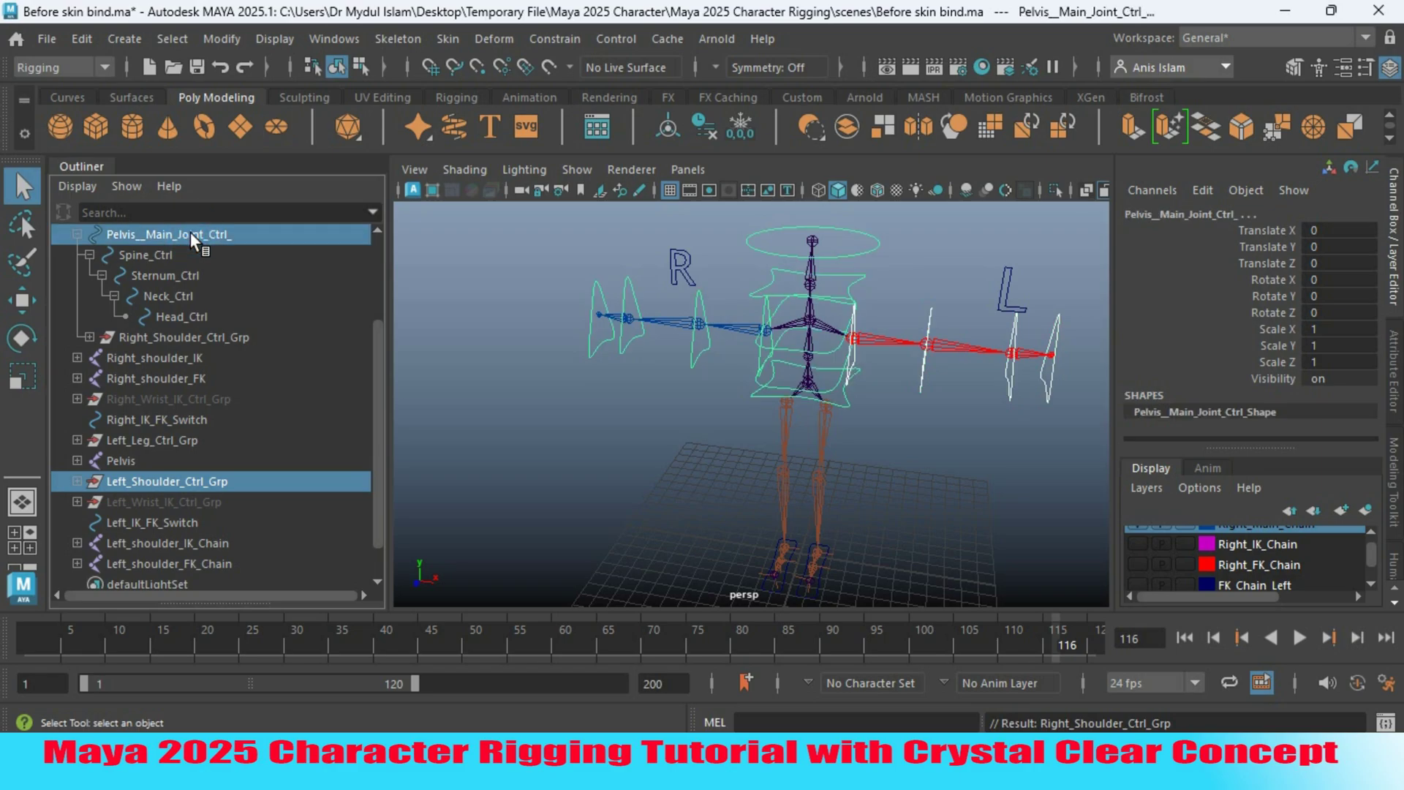
key(p)
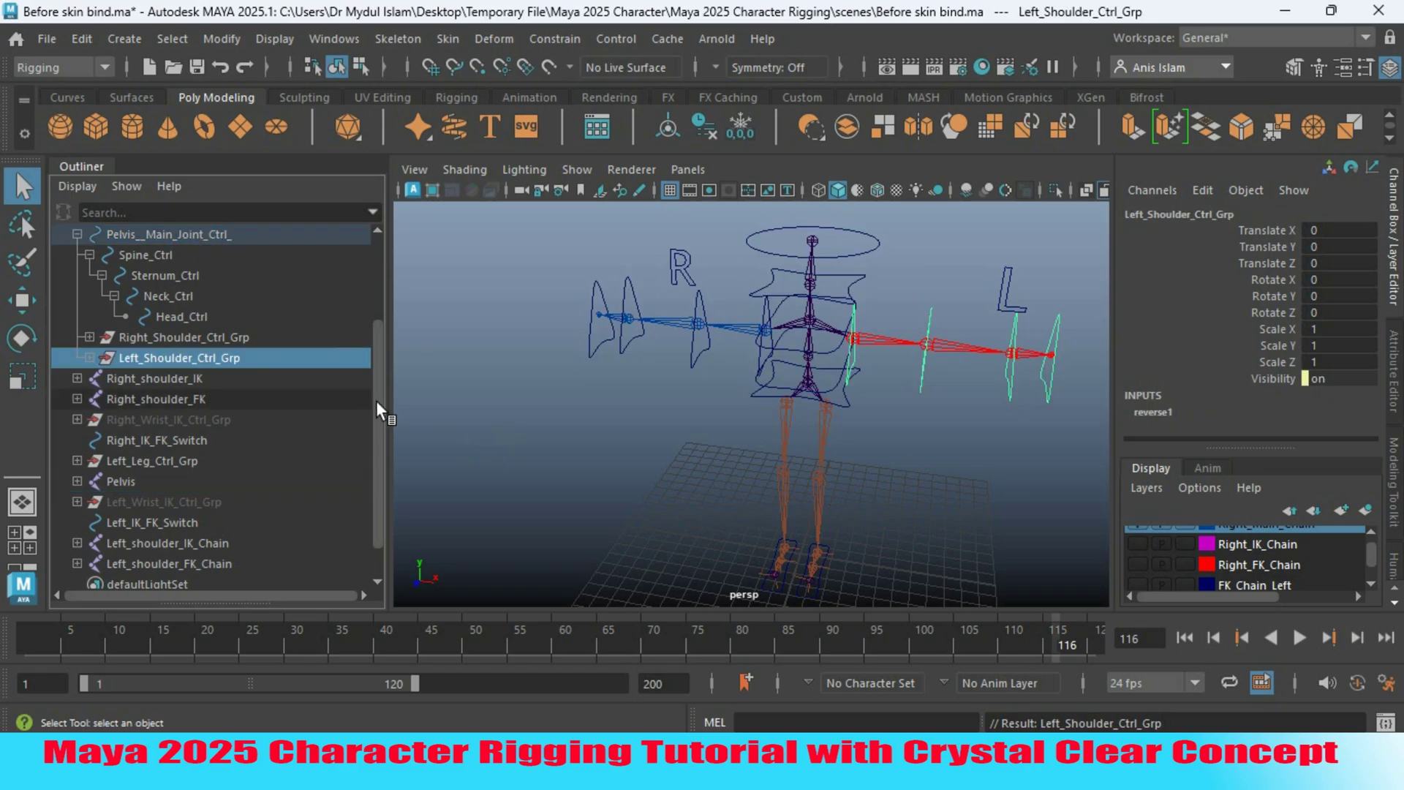
drag(376, 401, 376, 437)
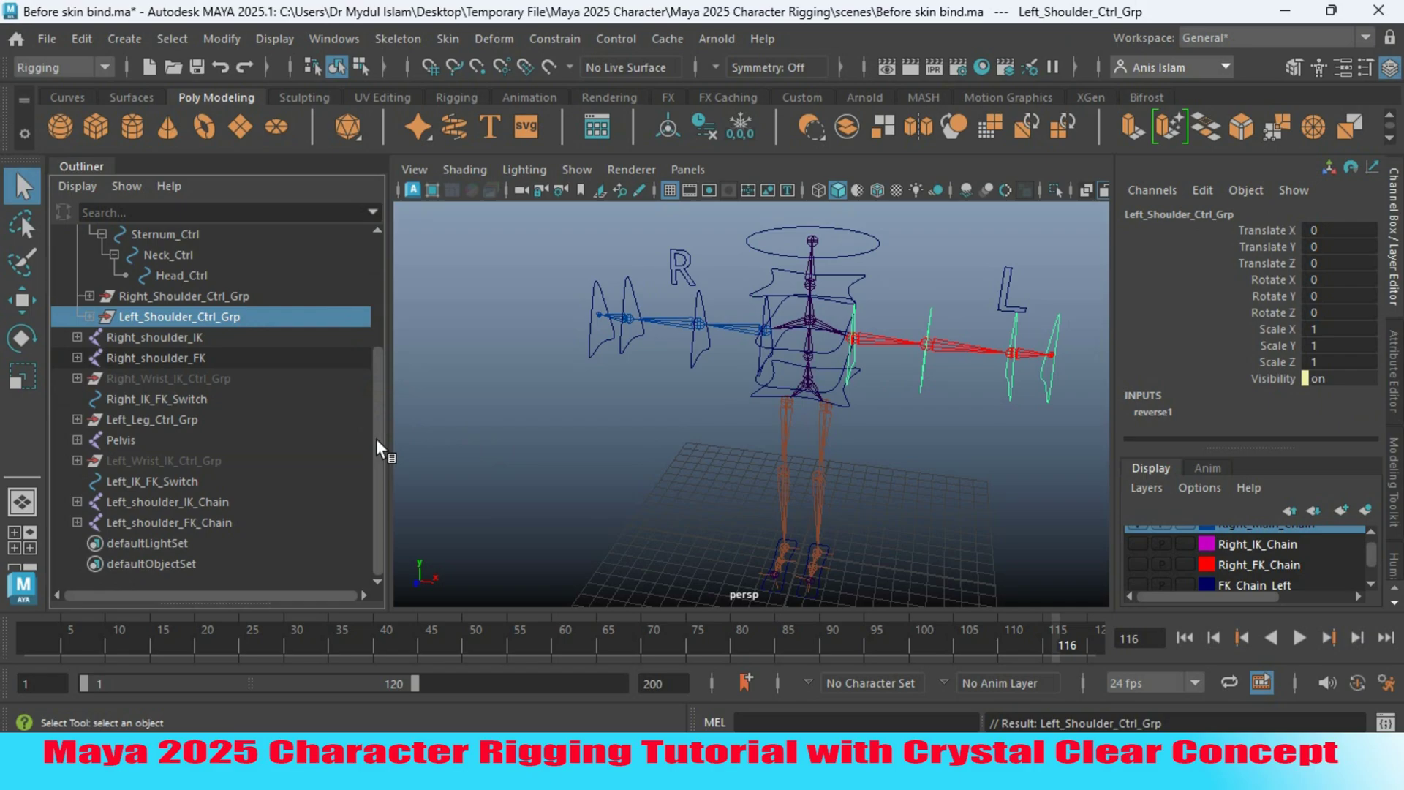
- Parent Right_IK_FK_Switch and Left_IK_FK_Switch under the pelvis main control
click(168, 400)
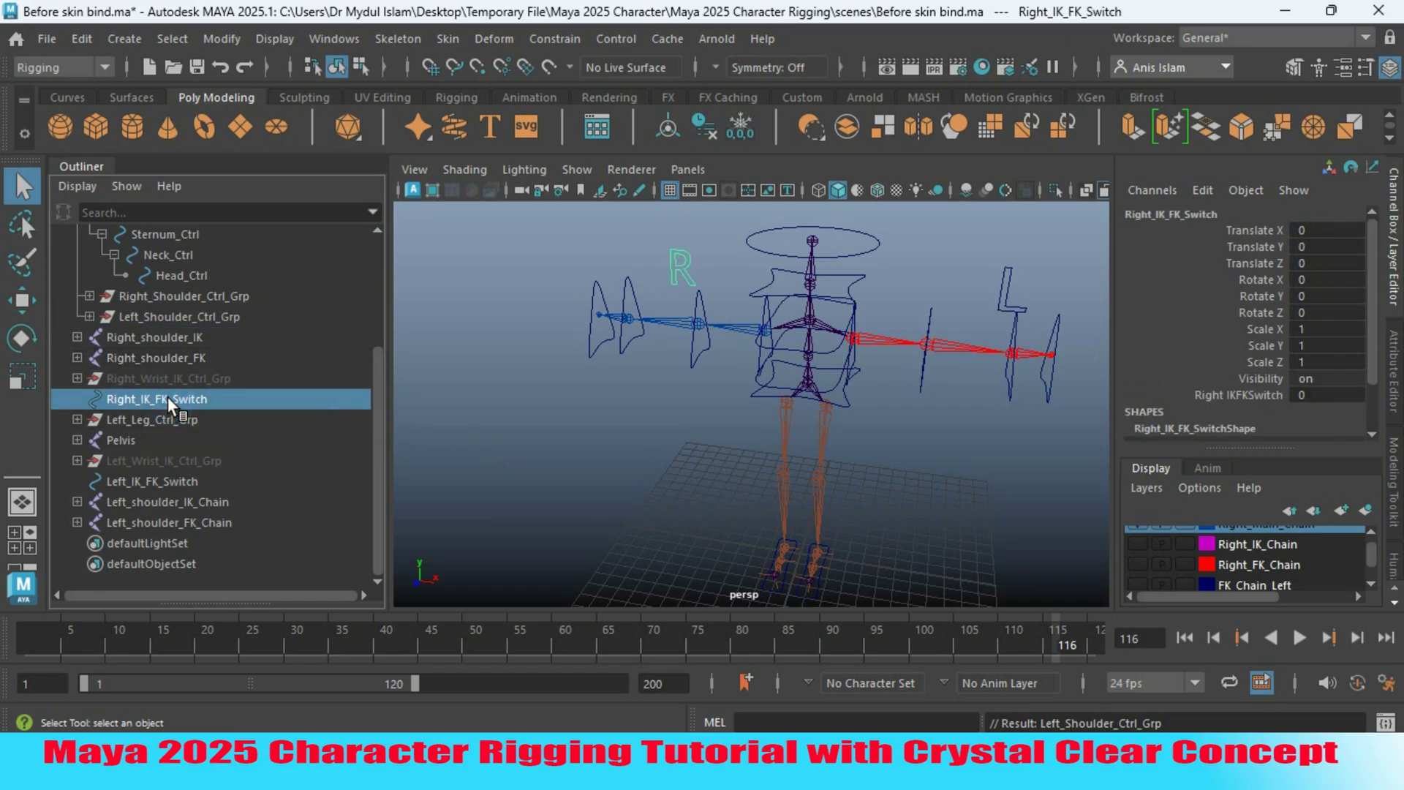
ctrl+click(181, 483)
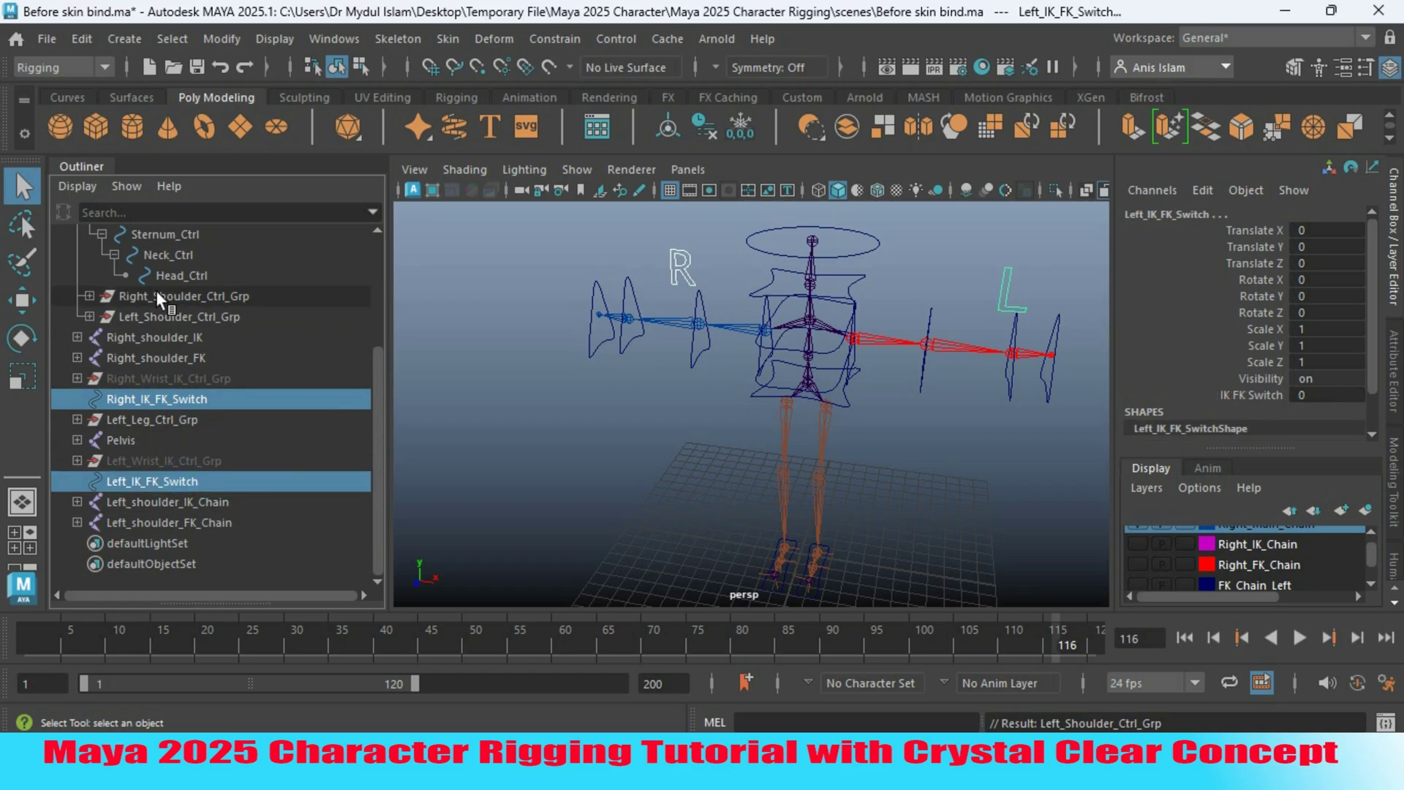
drag(379, 373, 378, 334)
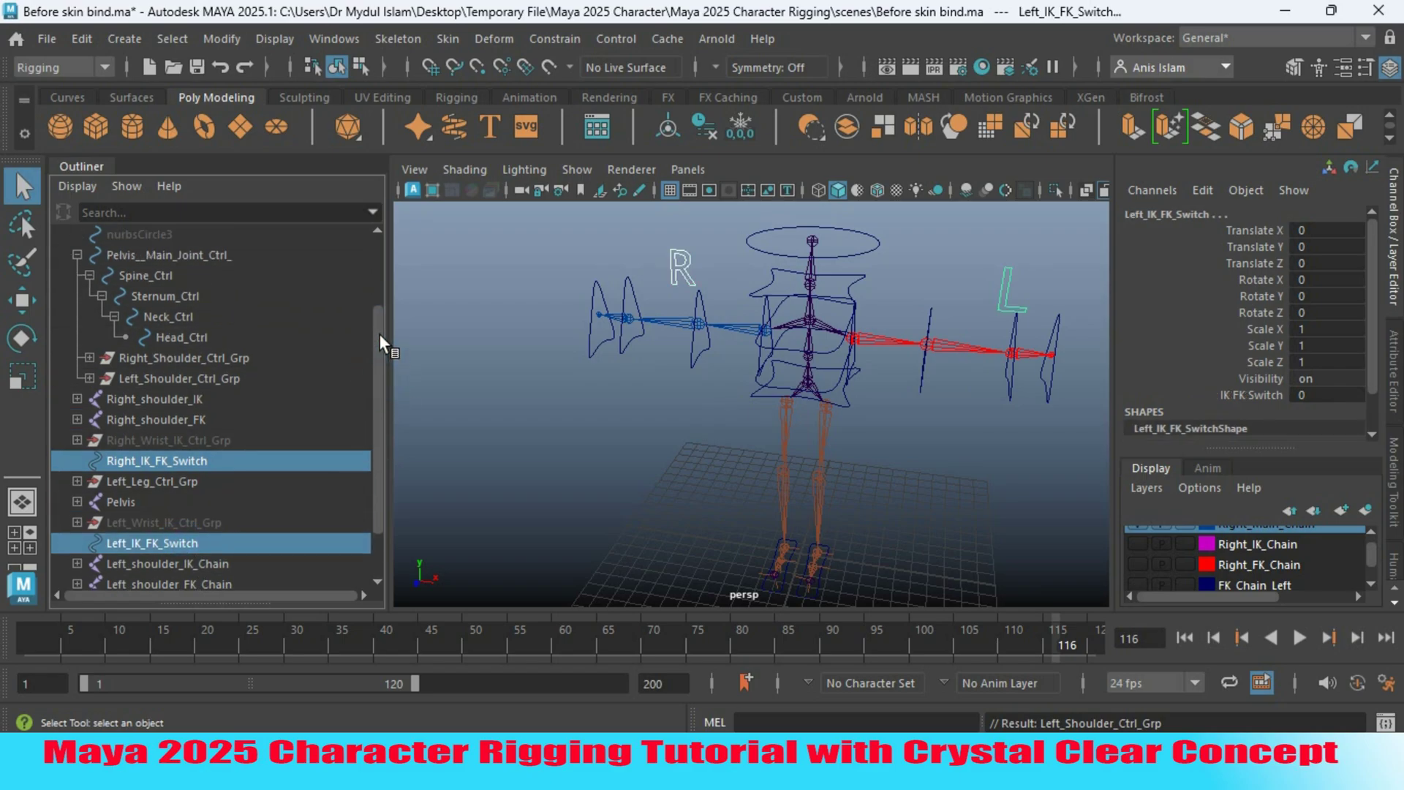
ctrl+click(225, 254)
key(p)
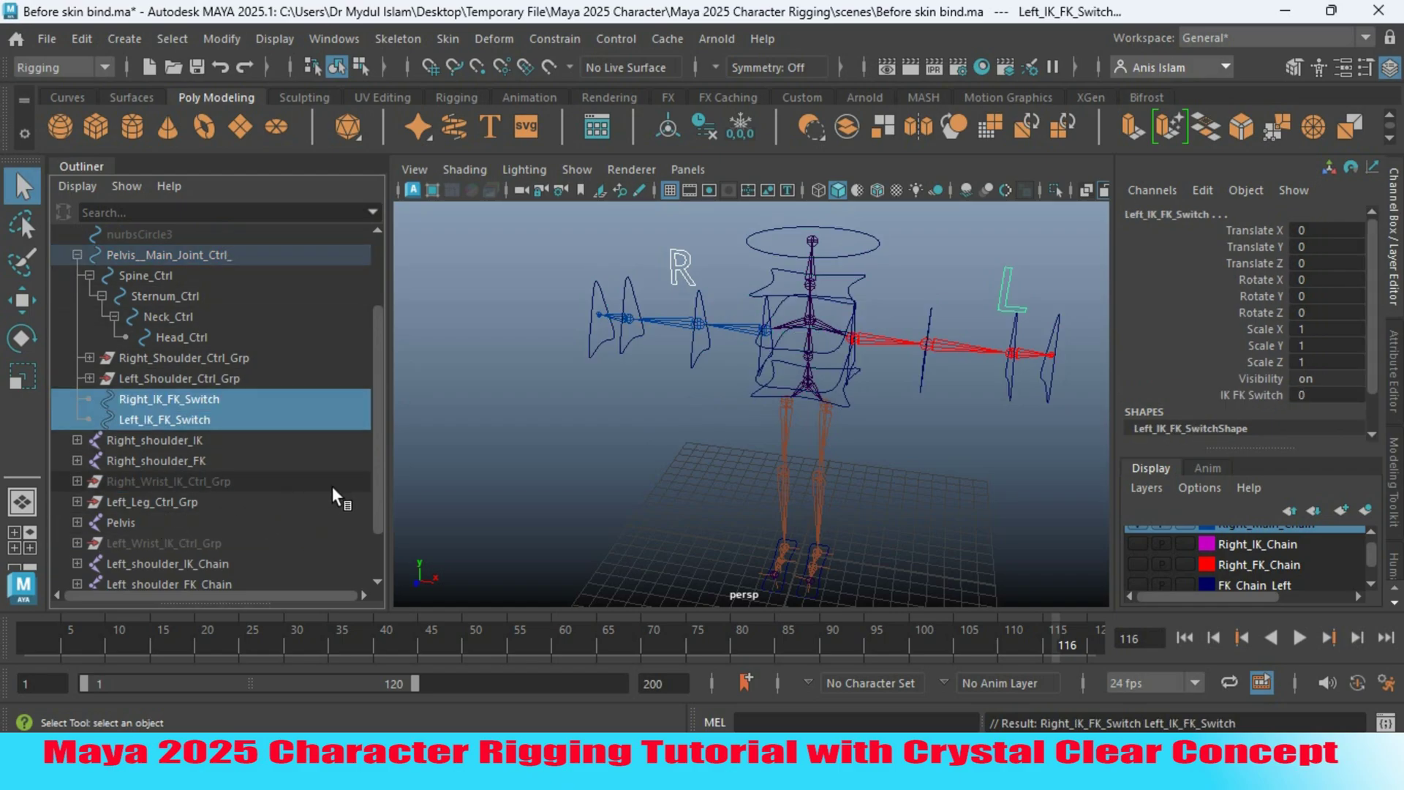
- Parent Right_Wrist_IK_Ctrl_Grp and Left_Wrist_IK_Ctrl_Grp under the pelvis main control
click(190, 484)
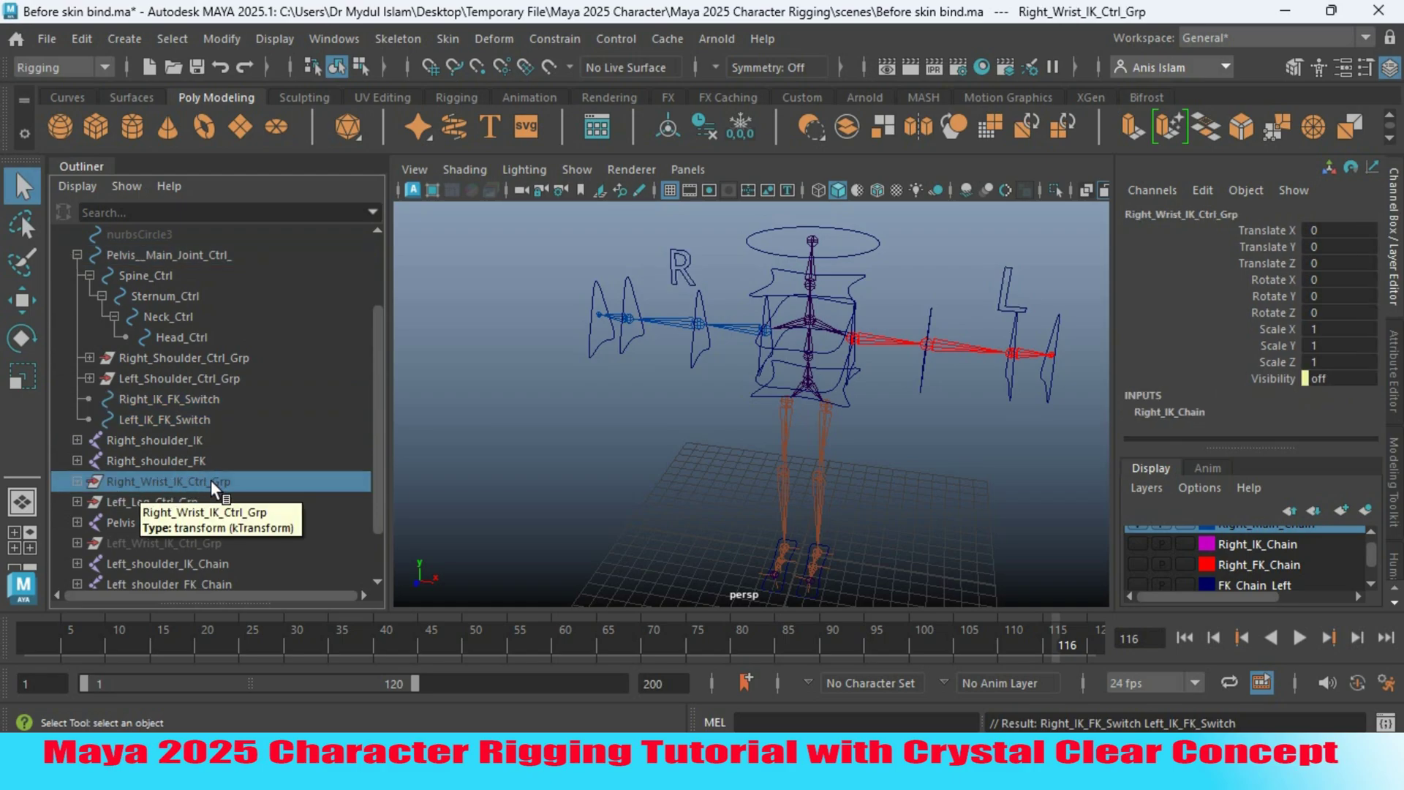
ctrl+click(152, 543)
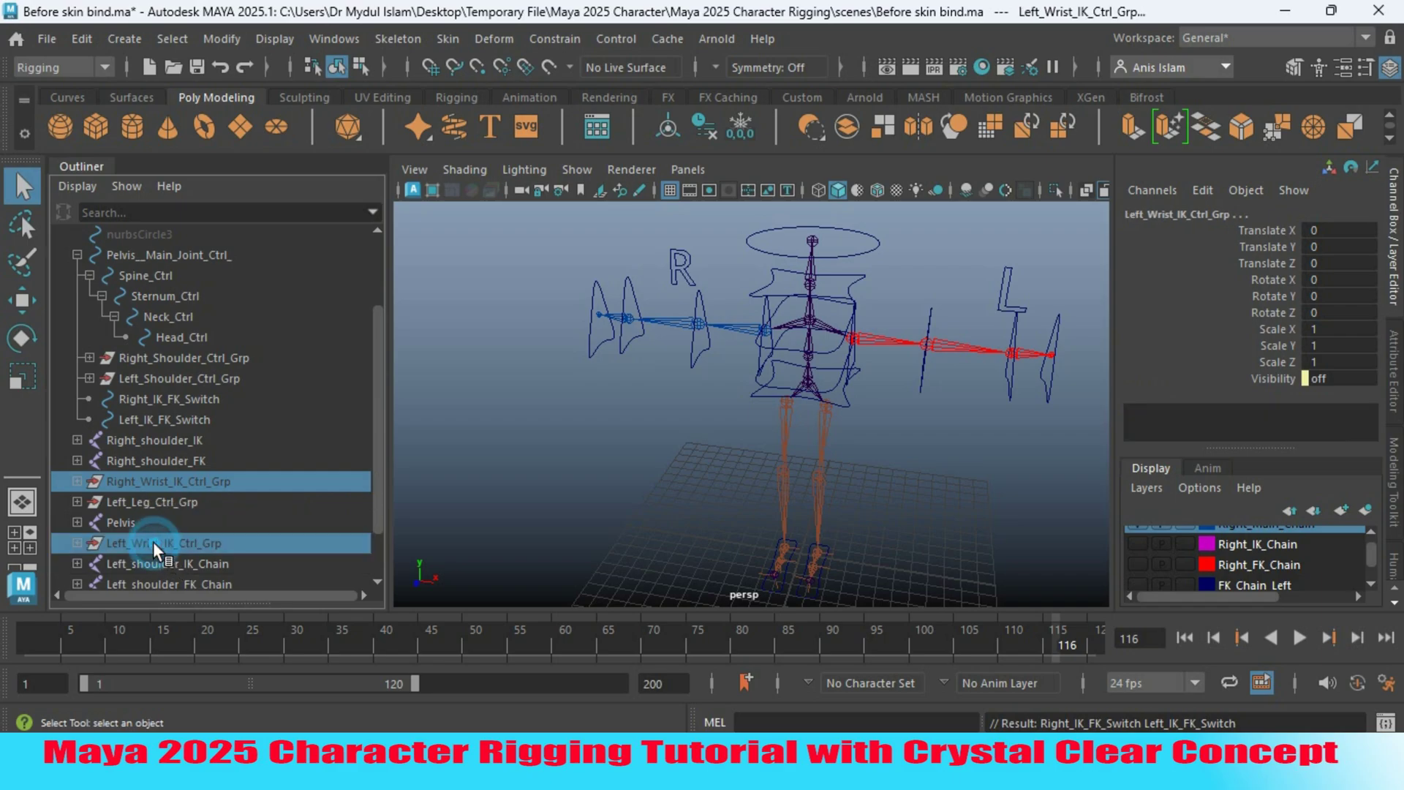
ctrl+click(143, 256)
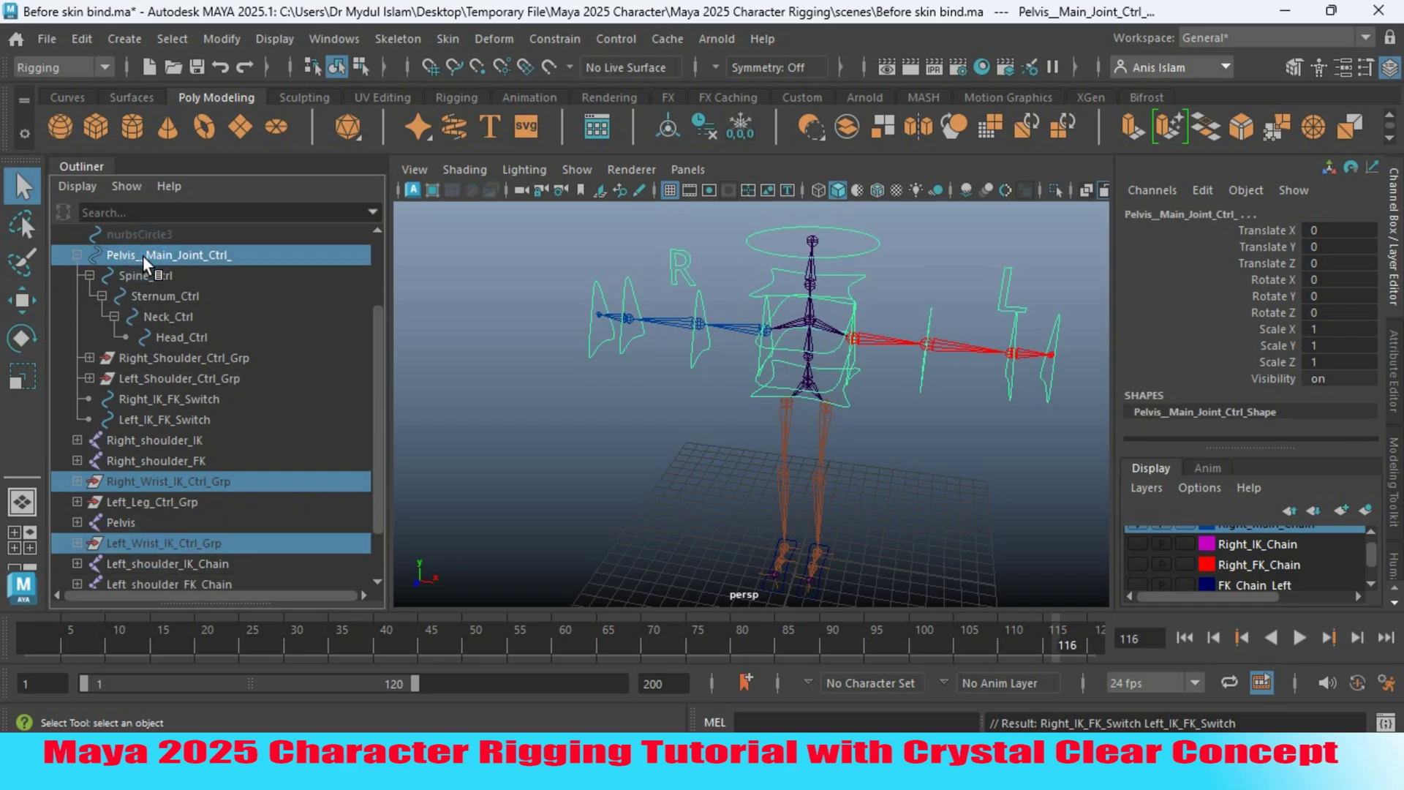
key(p)
mouse_move(551, 491)
alt+mouse_down()
mouse_move(596, 476)
mouse_move(555, 490)
alt+mouse_up()
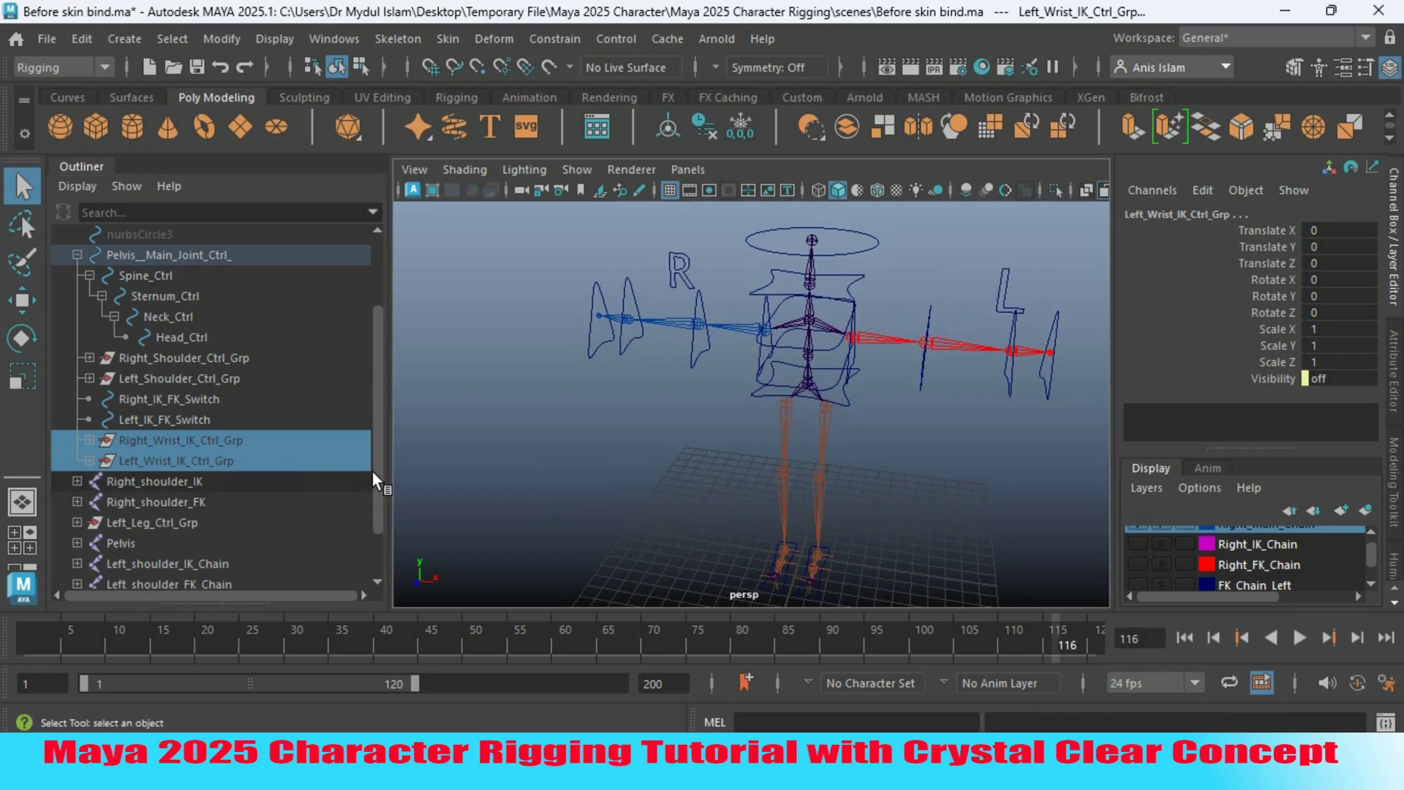
scroll(372, 471, down, 3)
scroll(372, 501, up, 2)
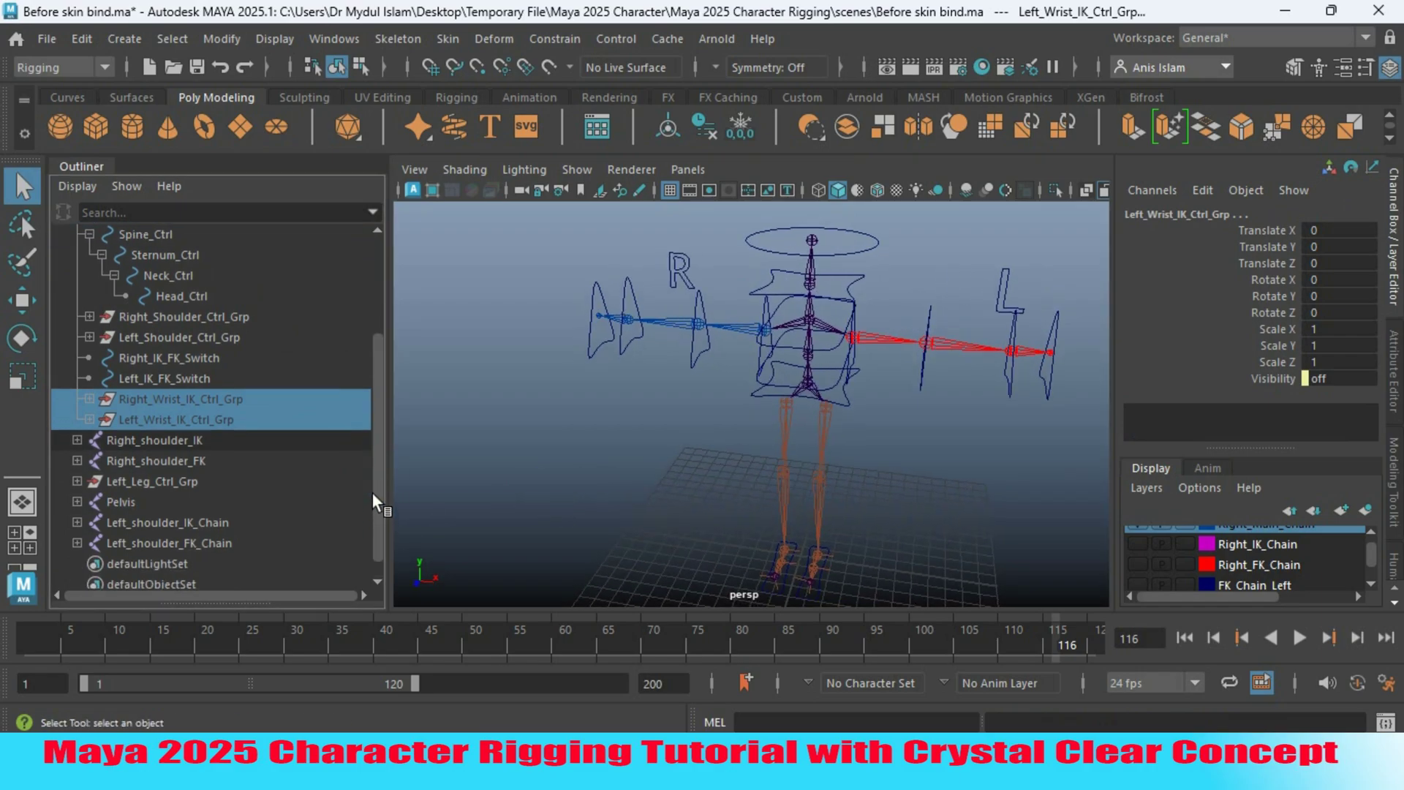
scroll(372, 488, down, 1)
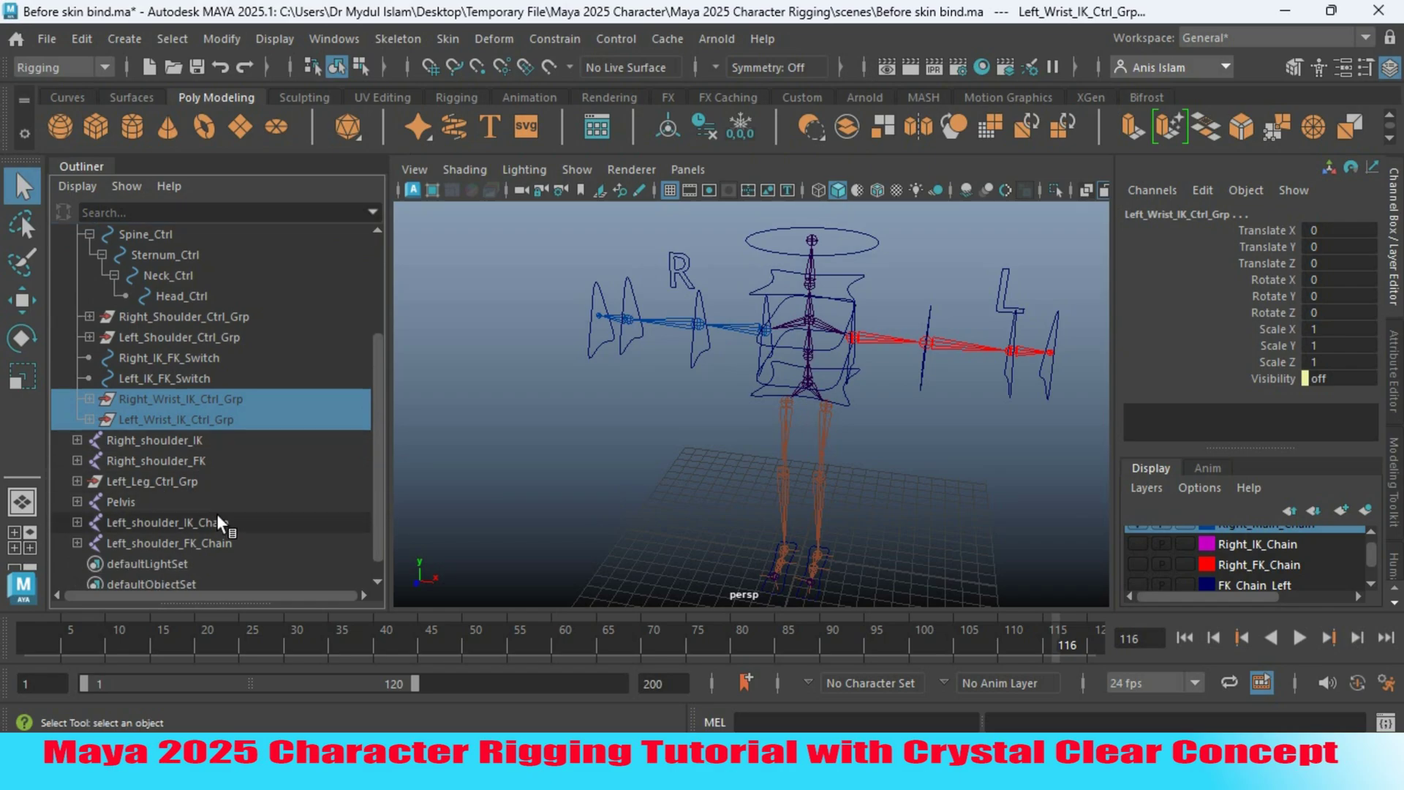
drag(375, 457, 376, 393)
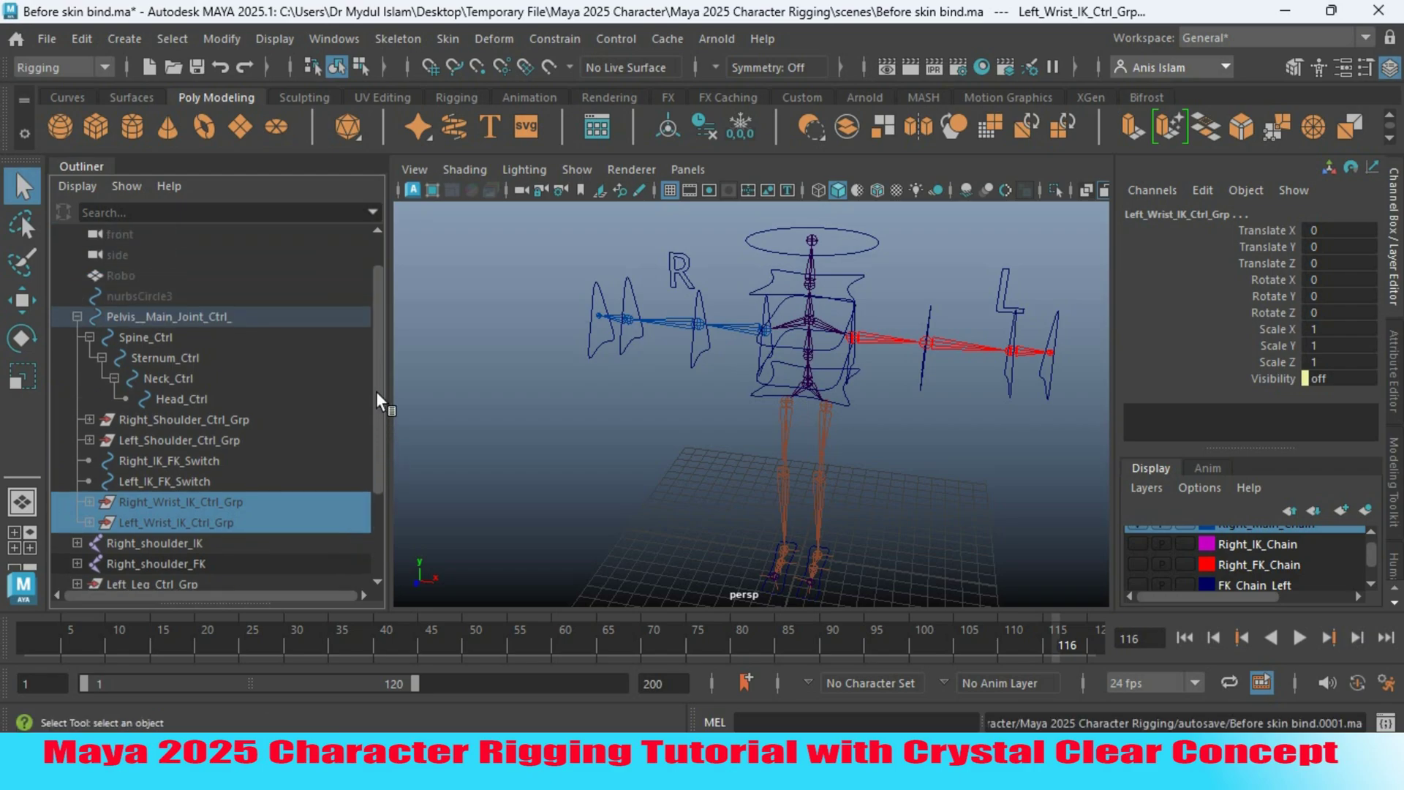
alt+drag(661, 440, 583, 434)
click(819, 399)
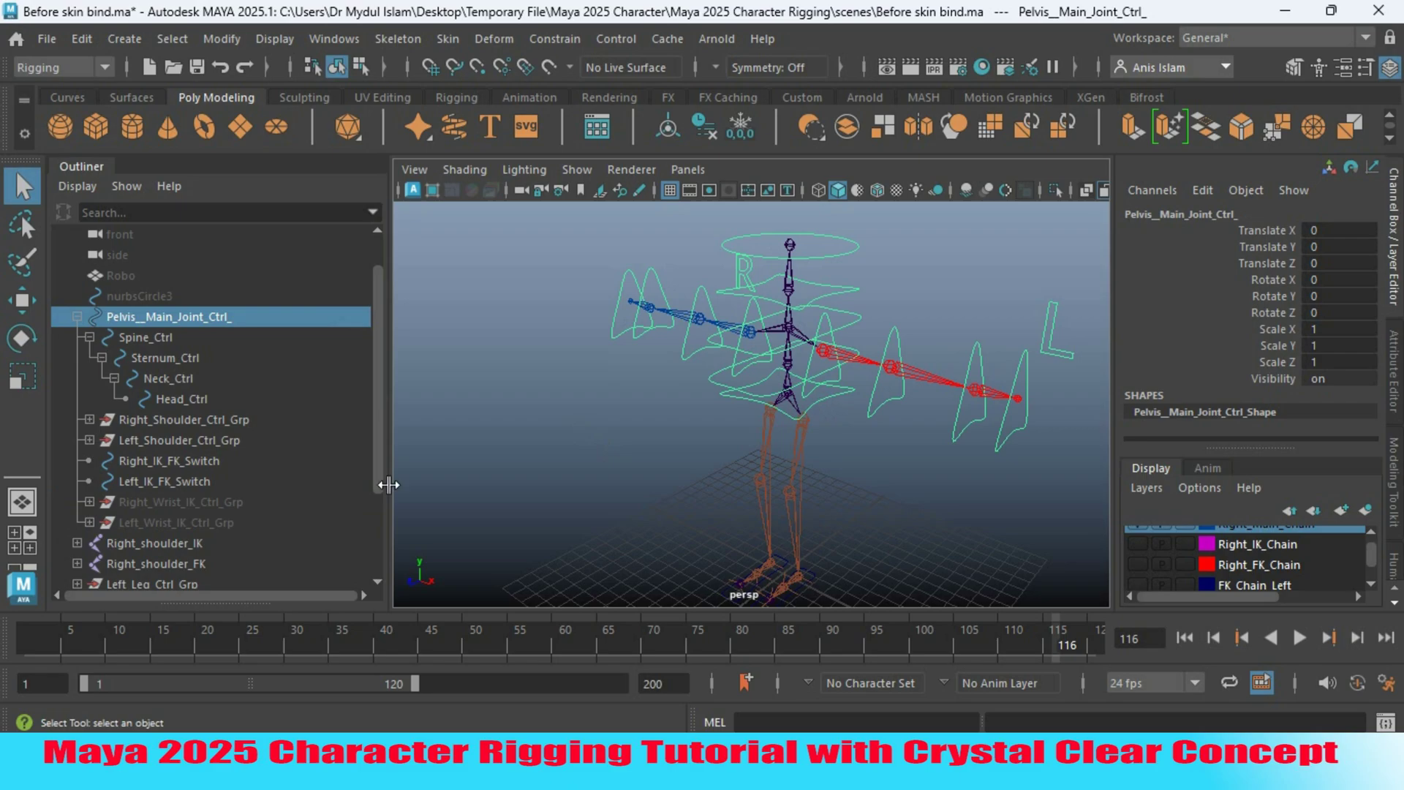
click(23, 300)
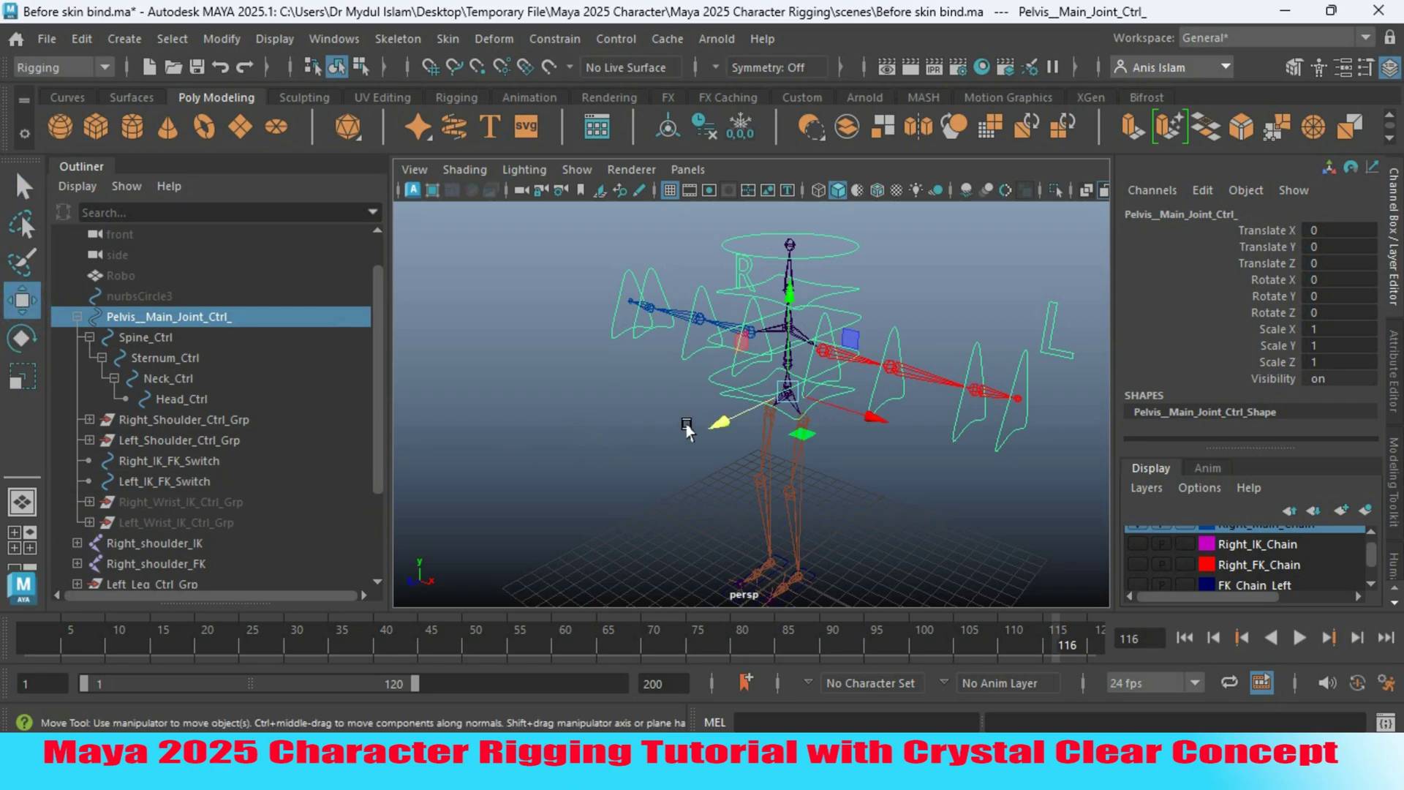
mouse_move(685, 427)
mouse_down()
mouse_move(739, 408)
mouse_move(681, 439)
mouse_up()
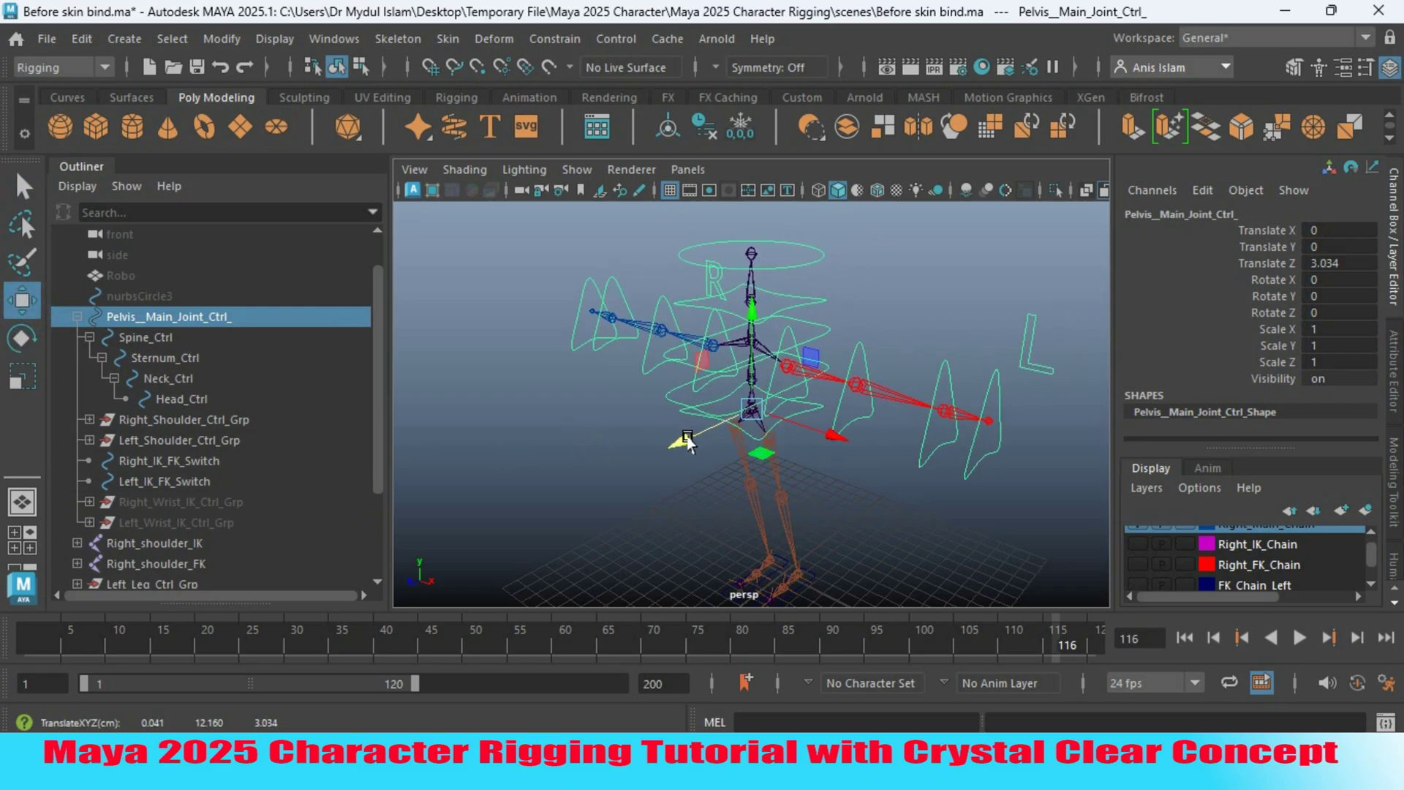
double_click(1338, 264)
text(0)
key(Return)
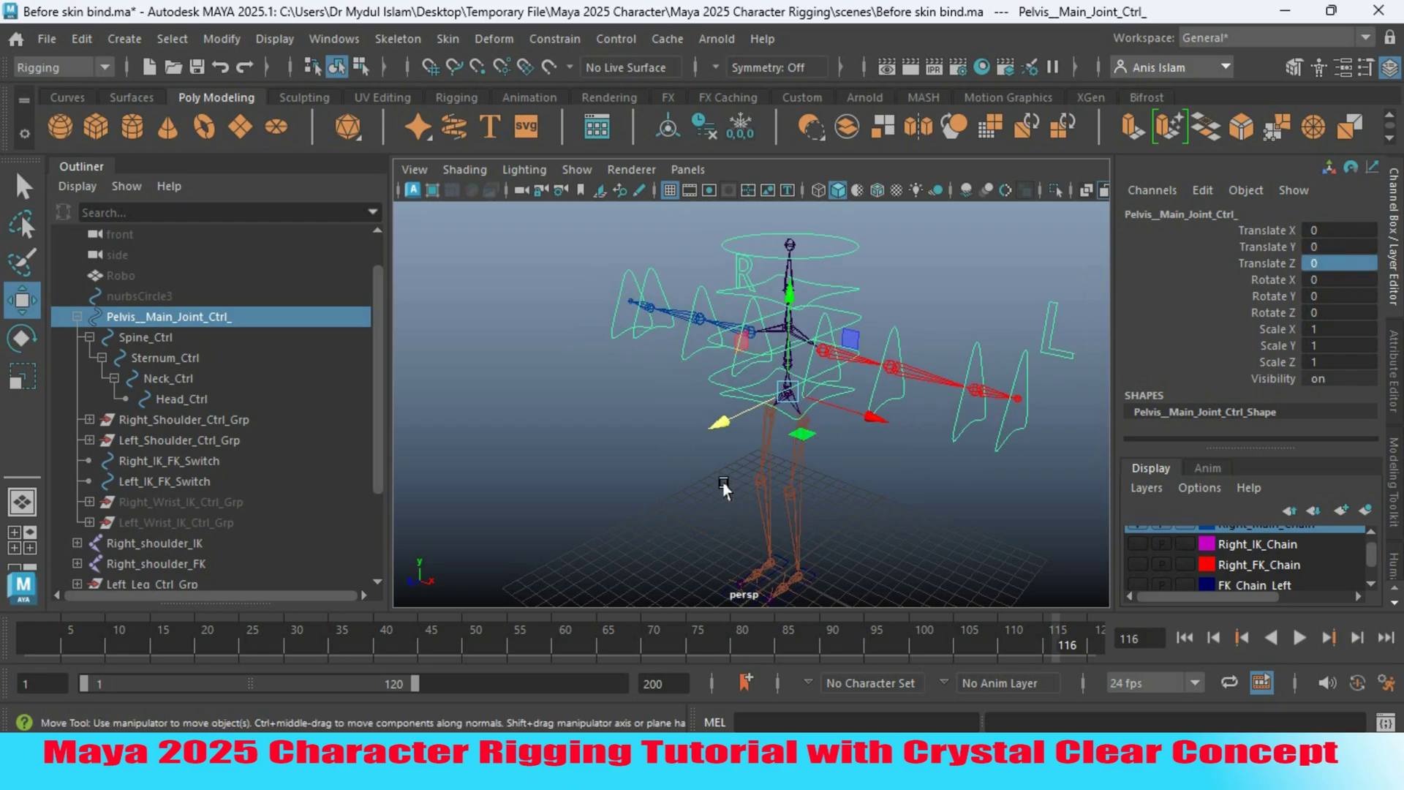
alt+drag(863, 512, 821, 505)
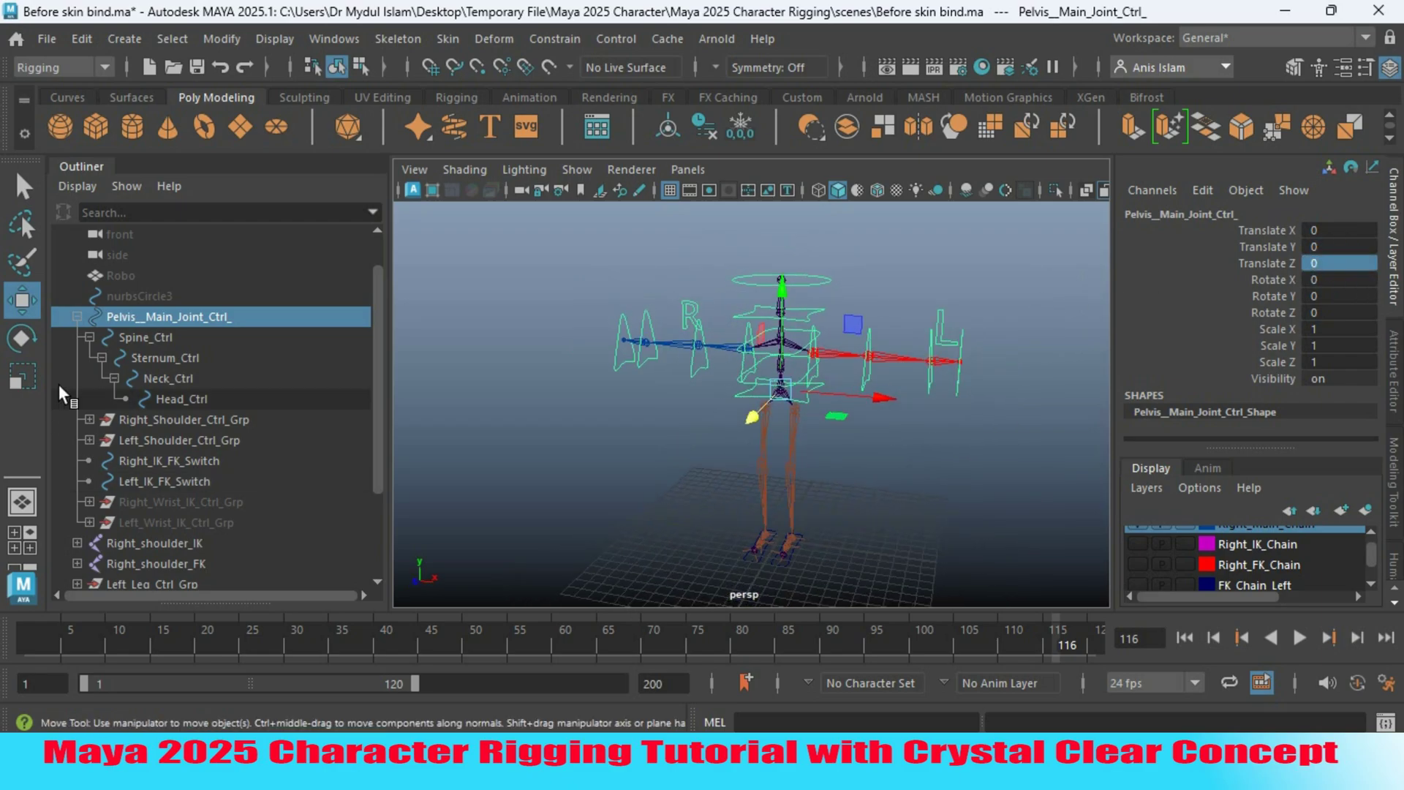
click(131, 276)
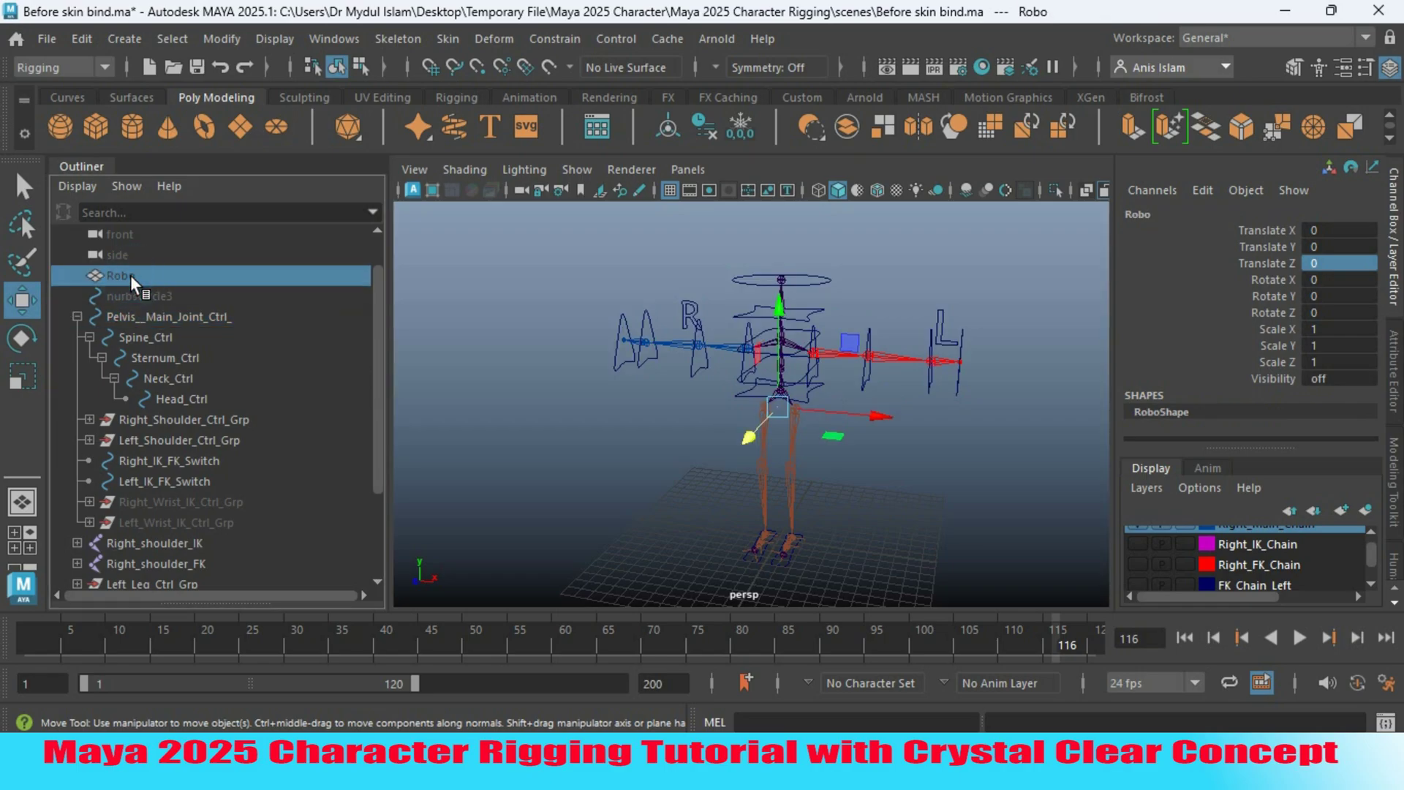
- Unhide the Robo mesh, show it see-through to reveal the joints, and reselect it
key(h)
alt+drag(667, 449, 644, 512)
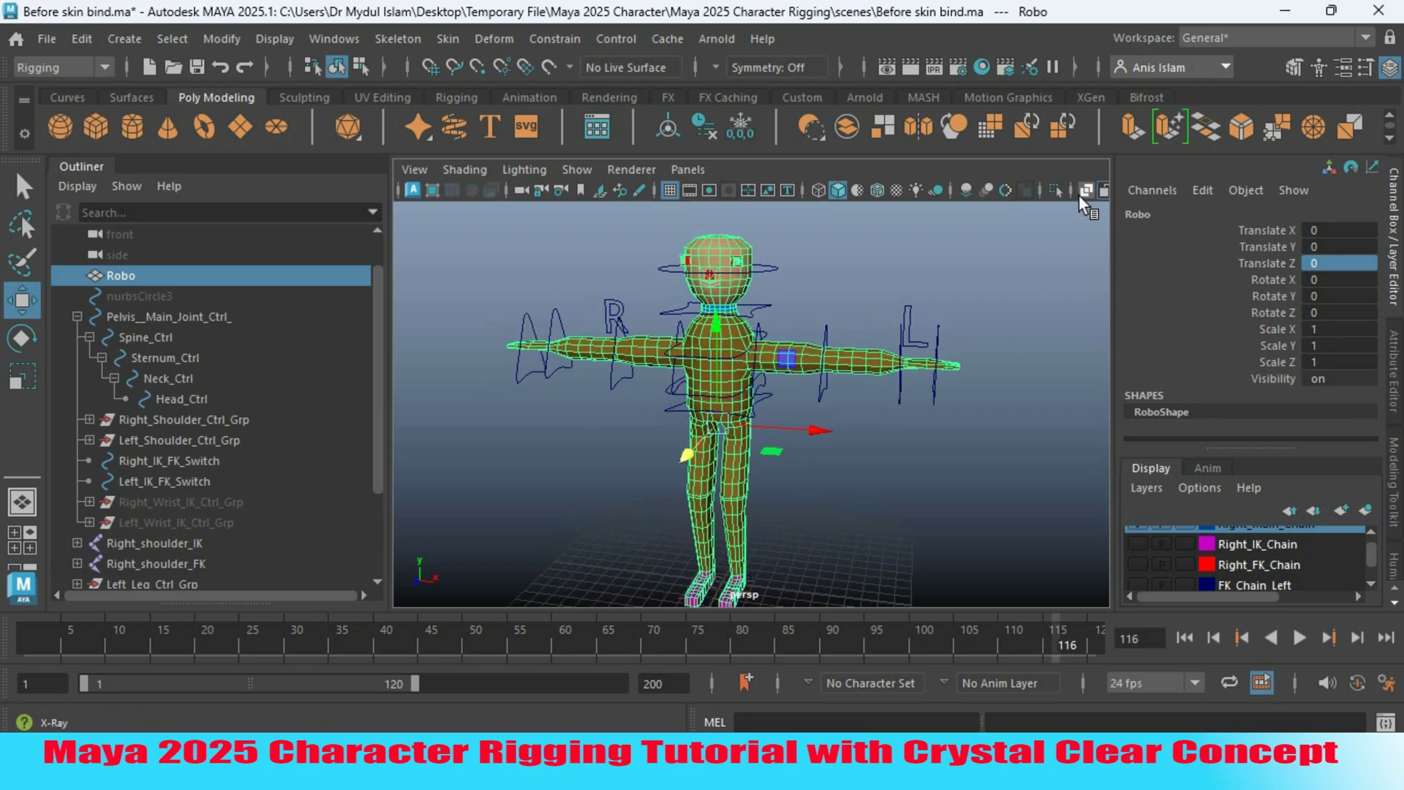
key(4)
alt+drag(894, 442, 905, 441)
scroll(827, 442, up, 3)
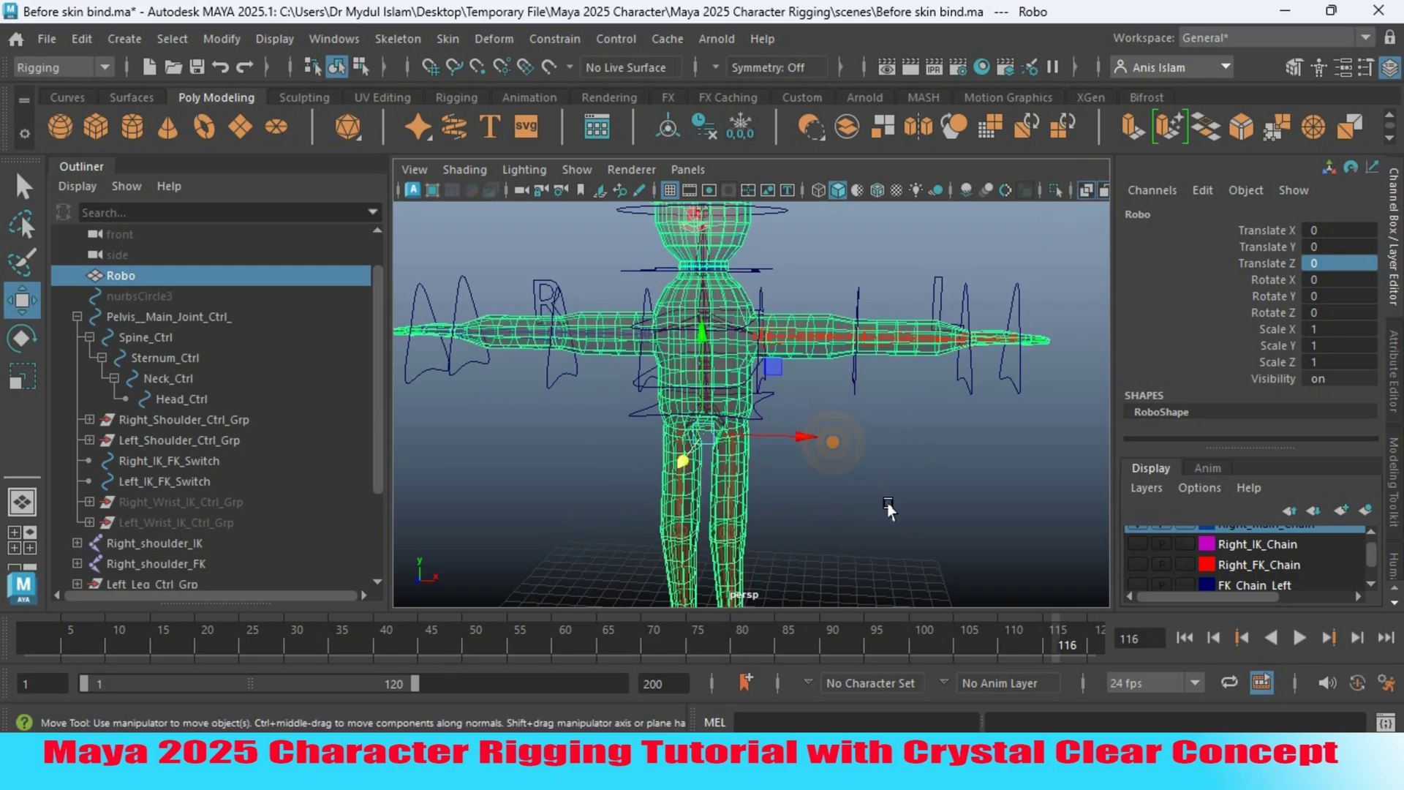
scroll(857, 510, up, 1)
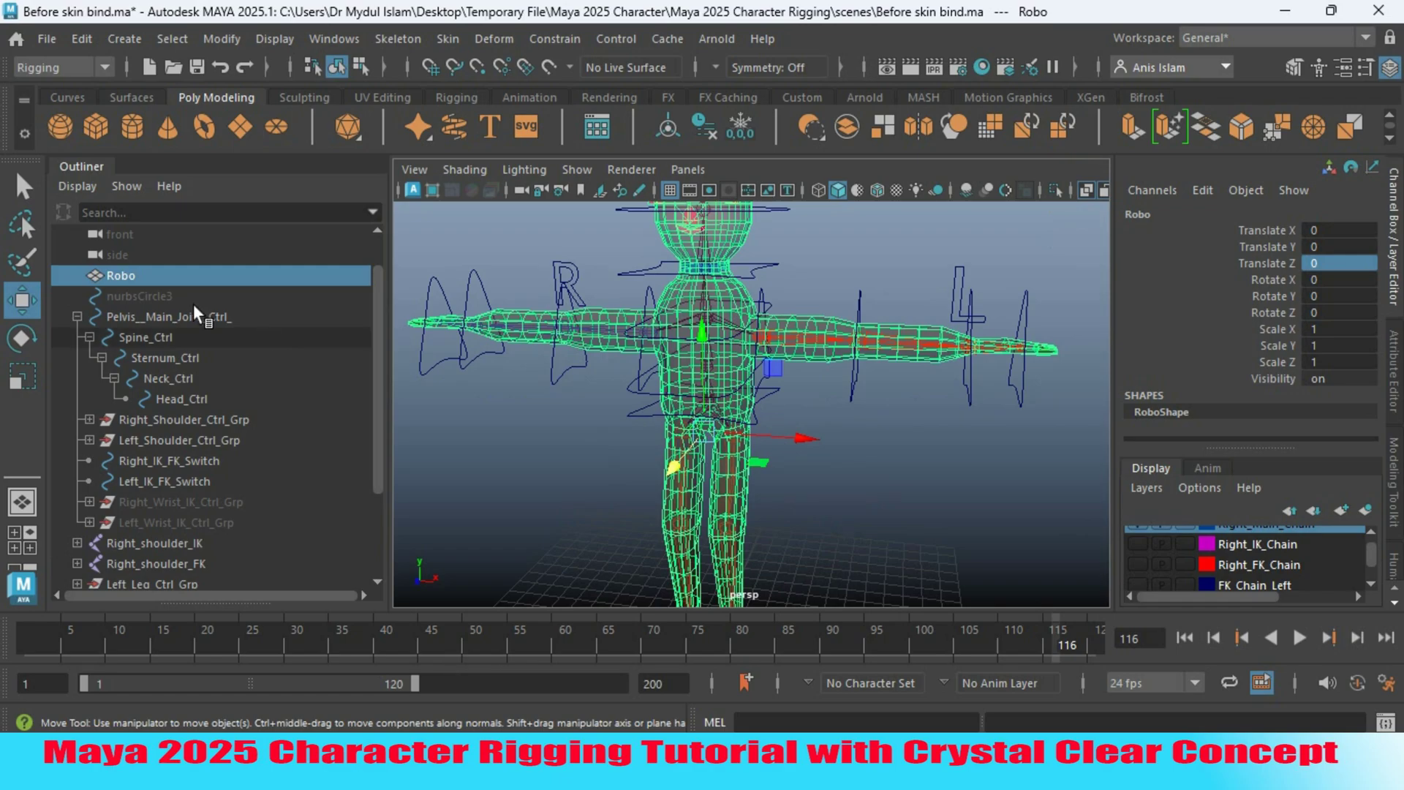
key(q)
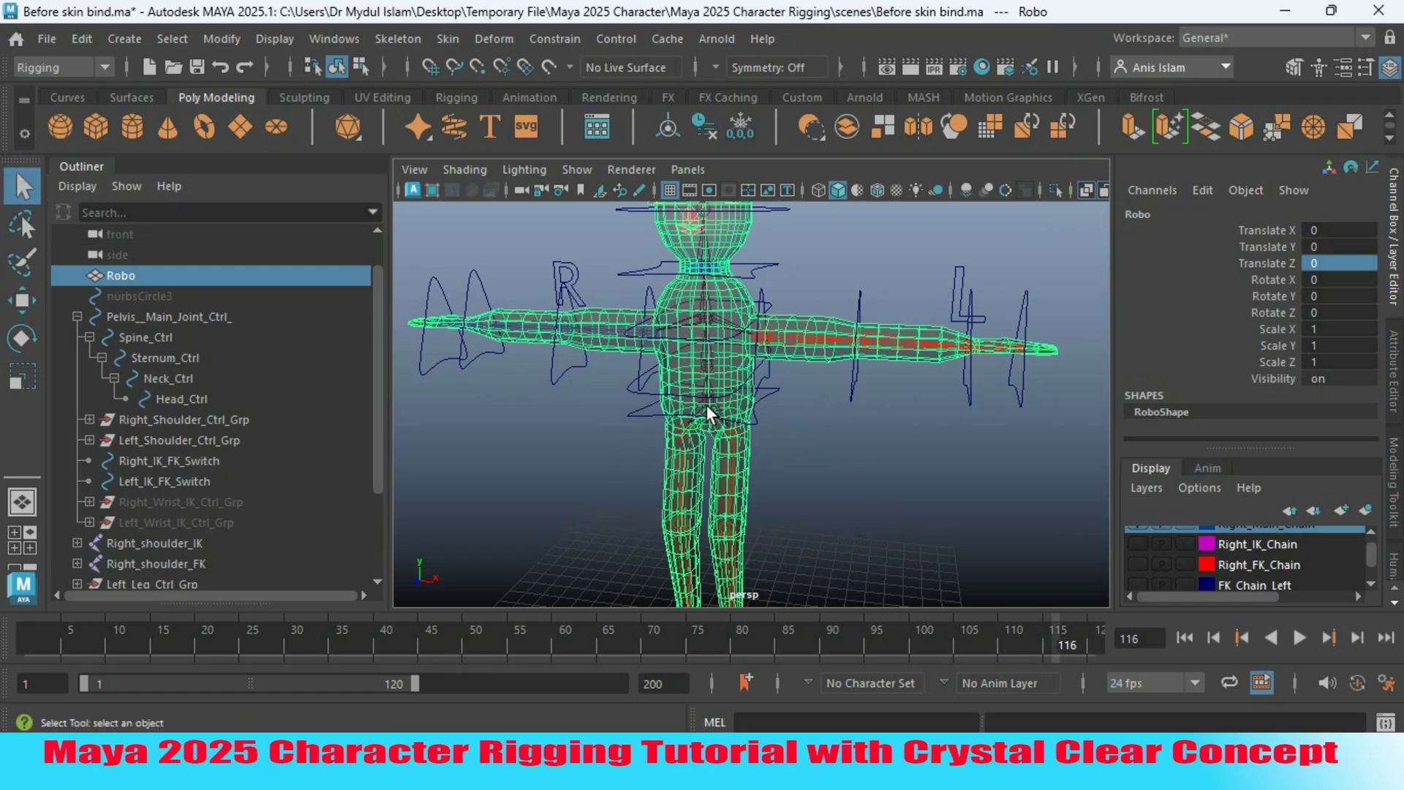
click(707, 410)
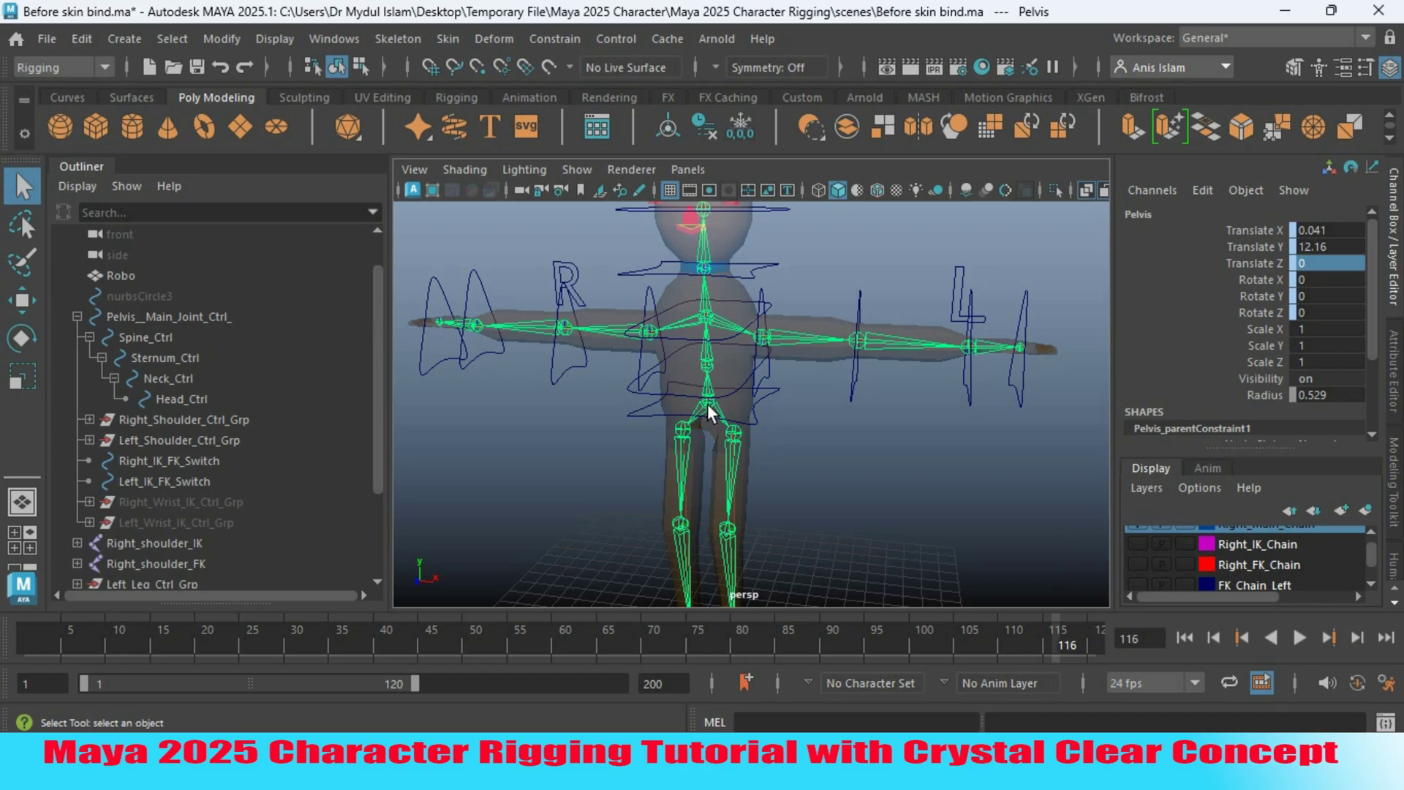
click(729, 235)
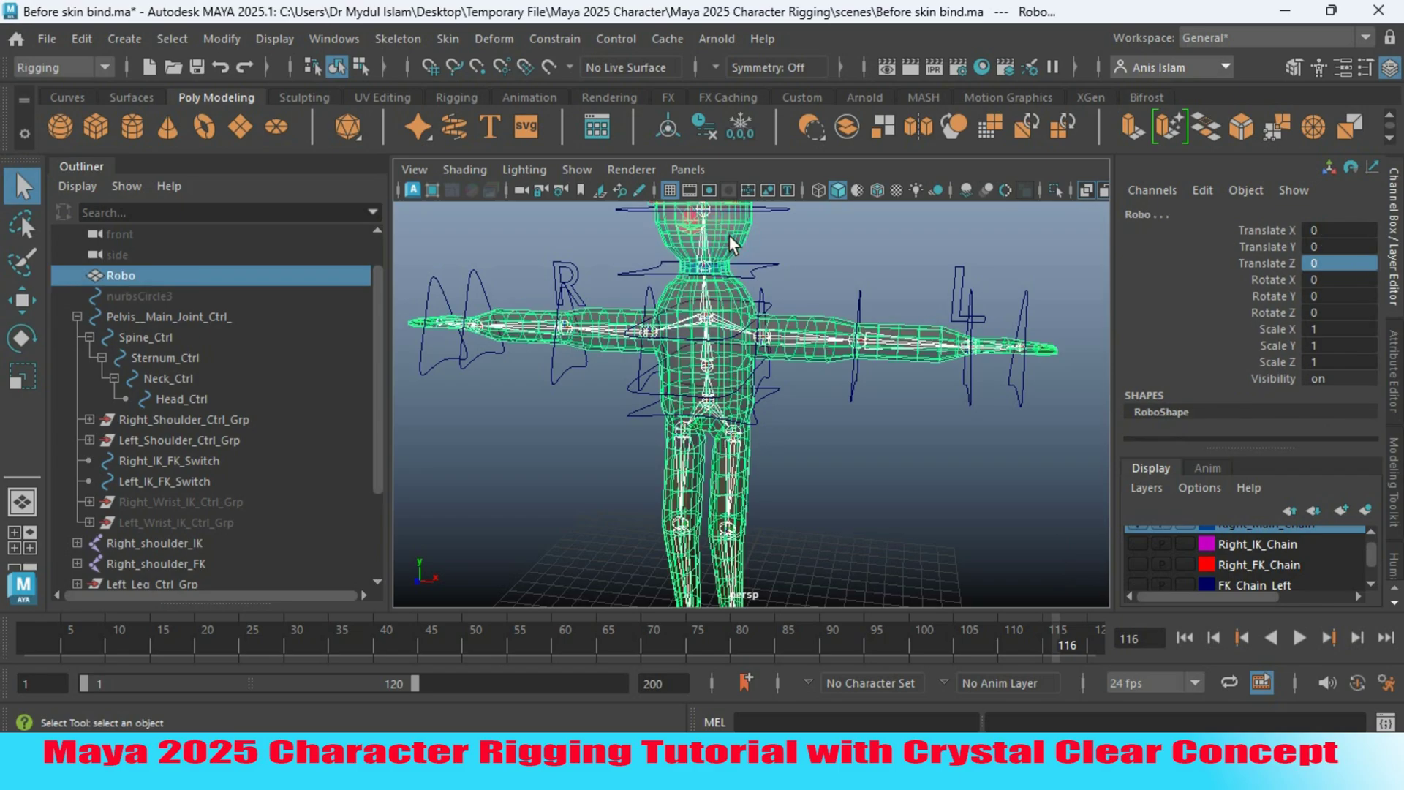
- Bind Robo's skin with reset default bind options and Max influences set to 4
click(449, 40)
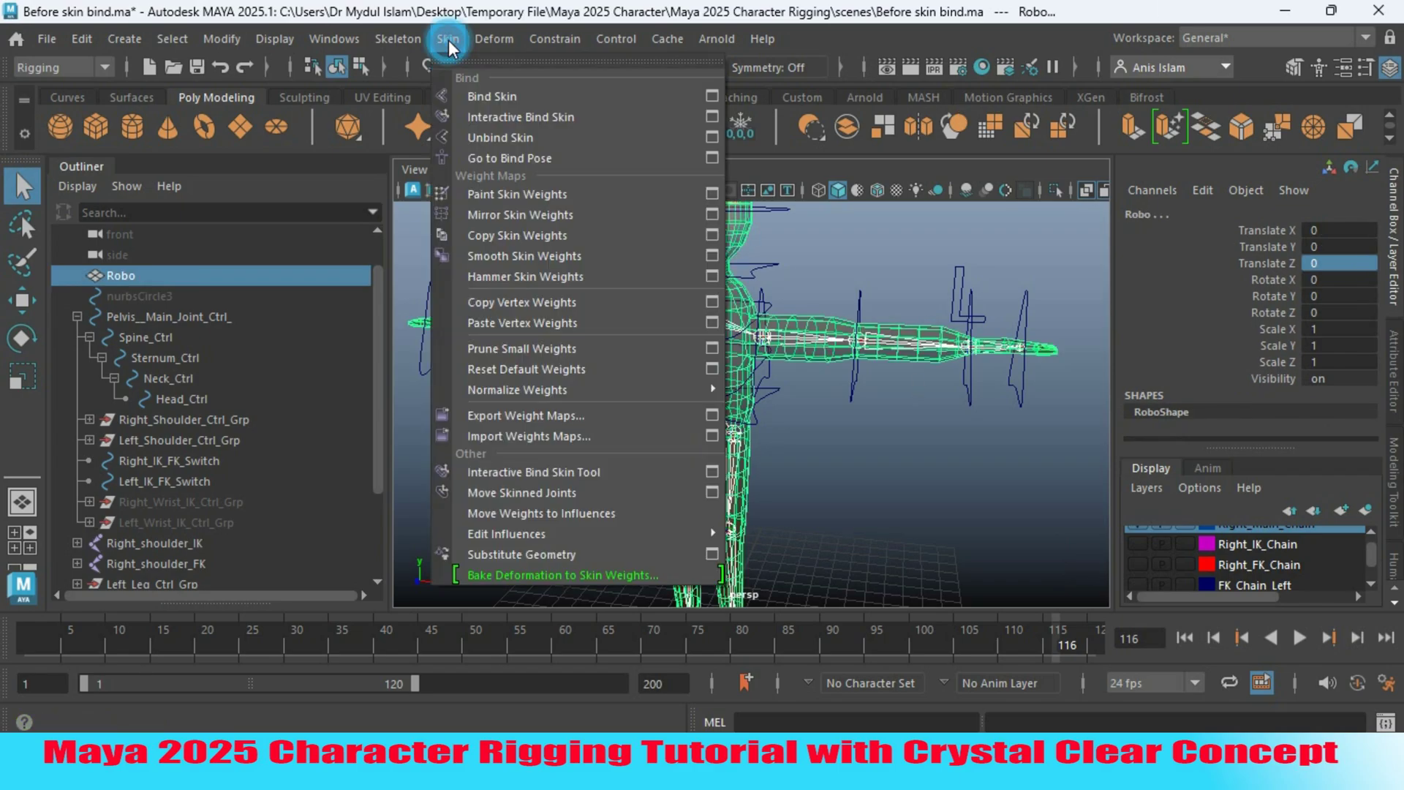
click(714, 96)
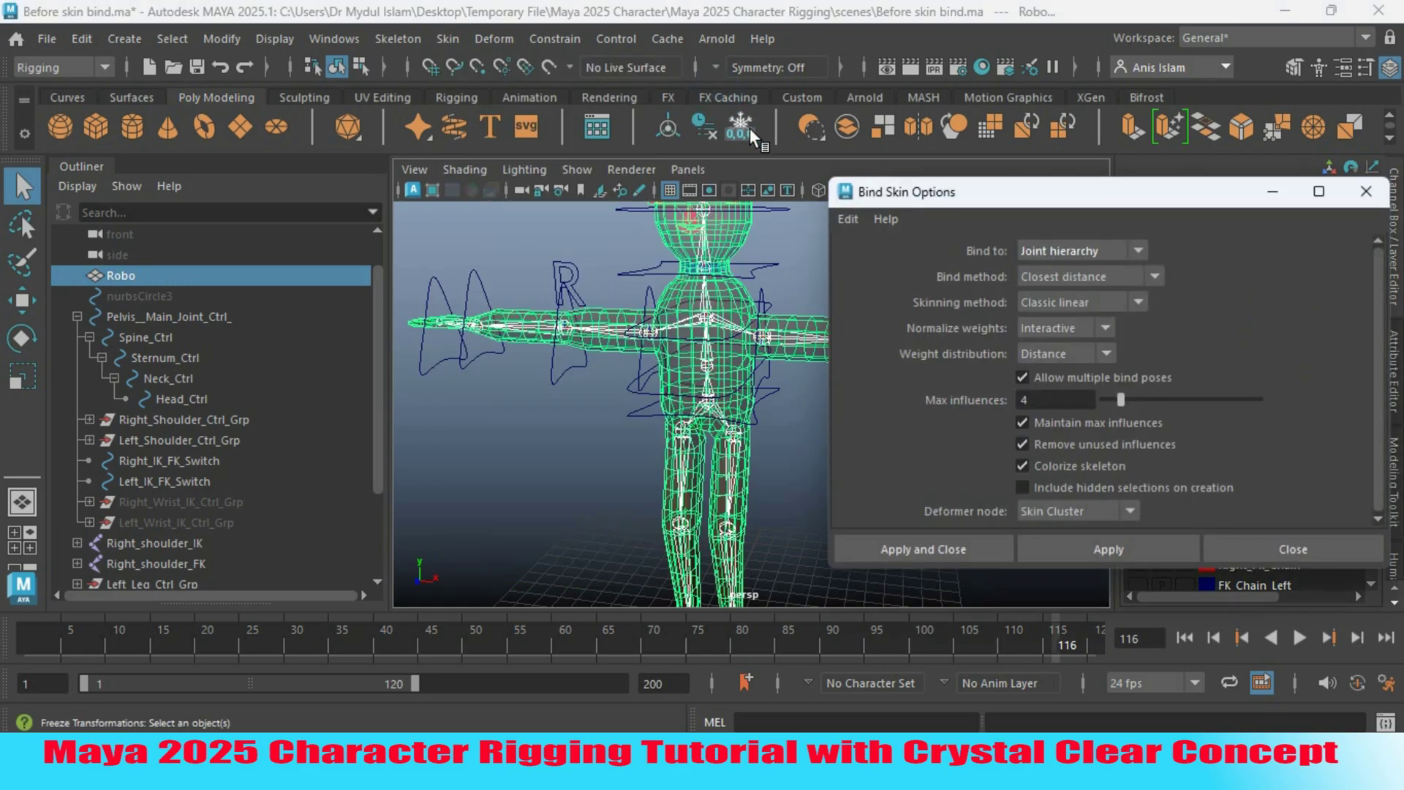
click(859, 218)
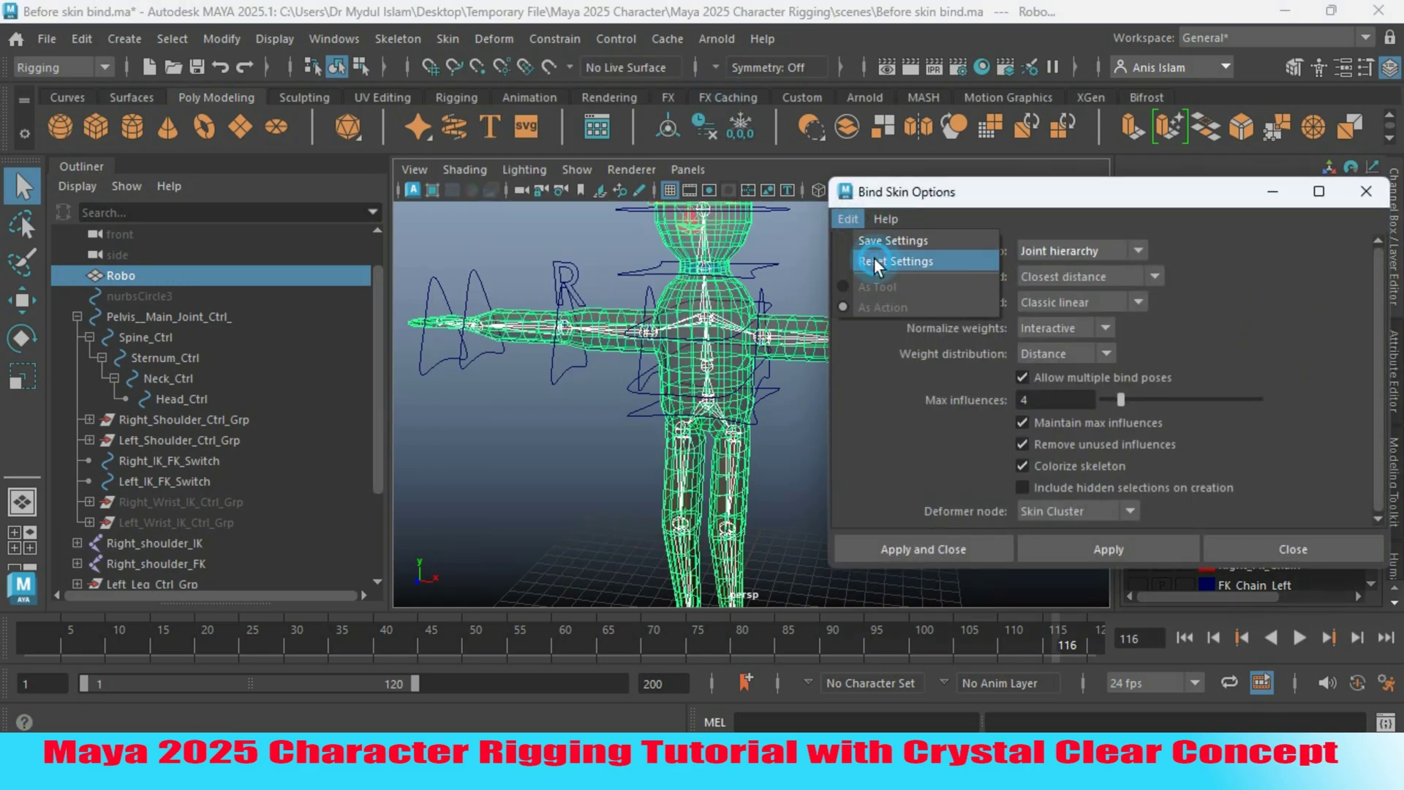
click(875, 258)
click(1046, 407)
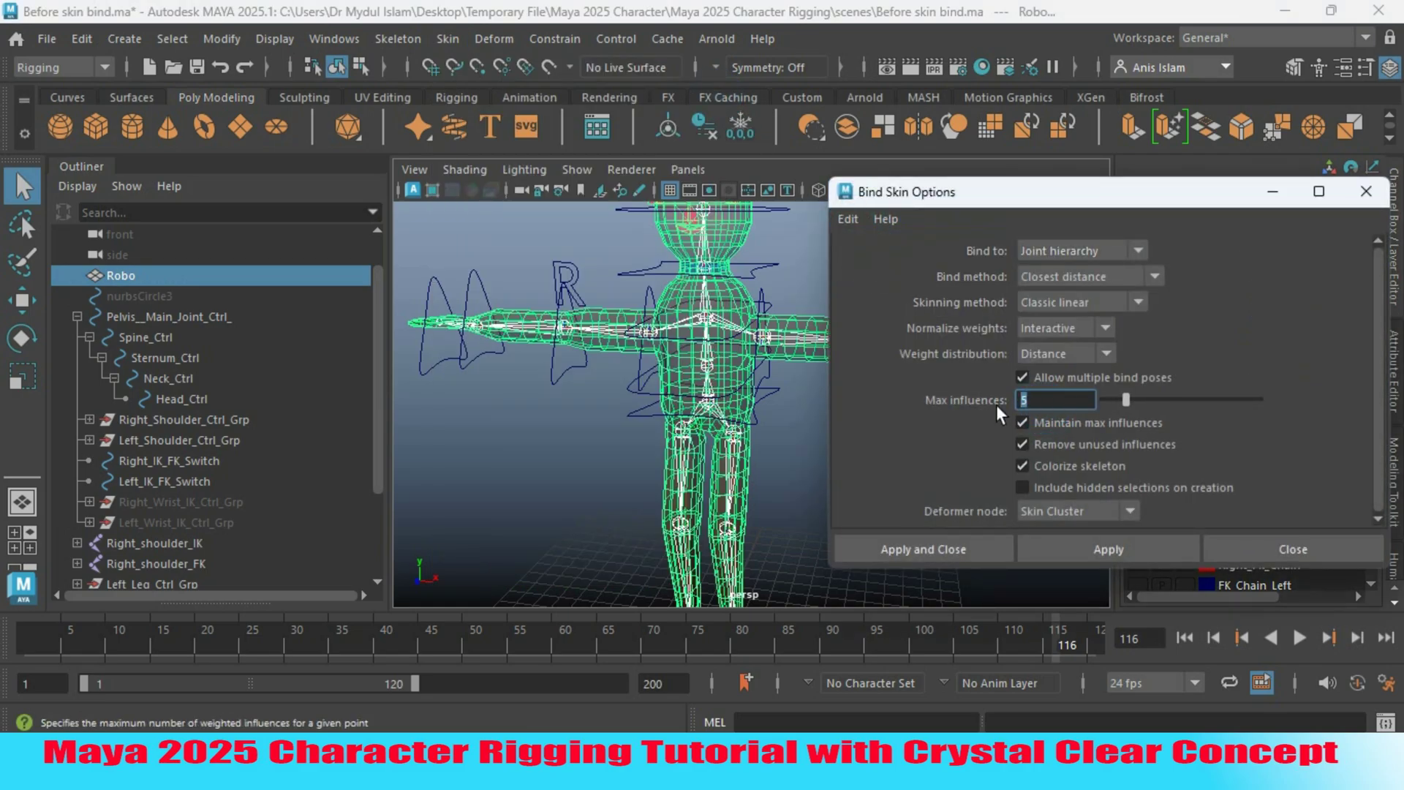
text(4)
click(916, 550)
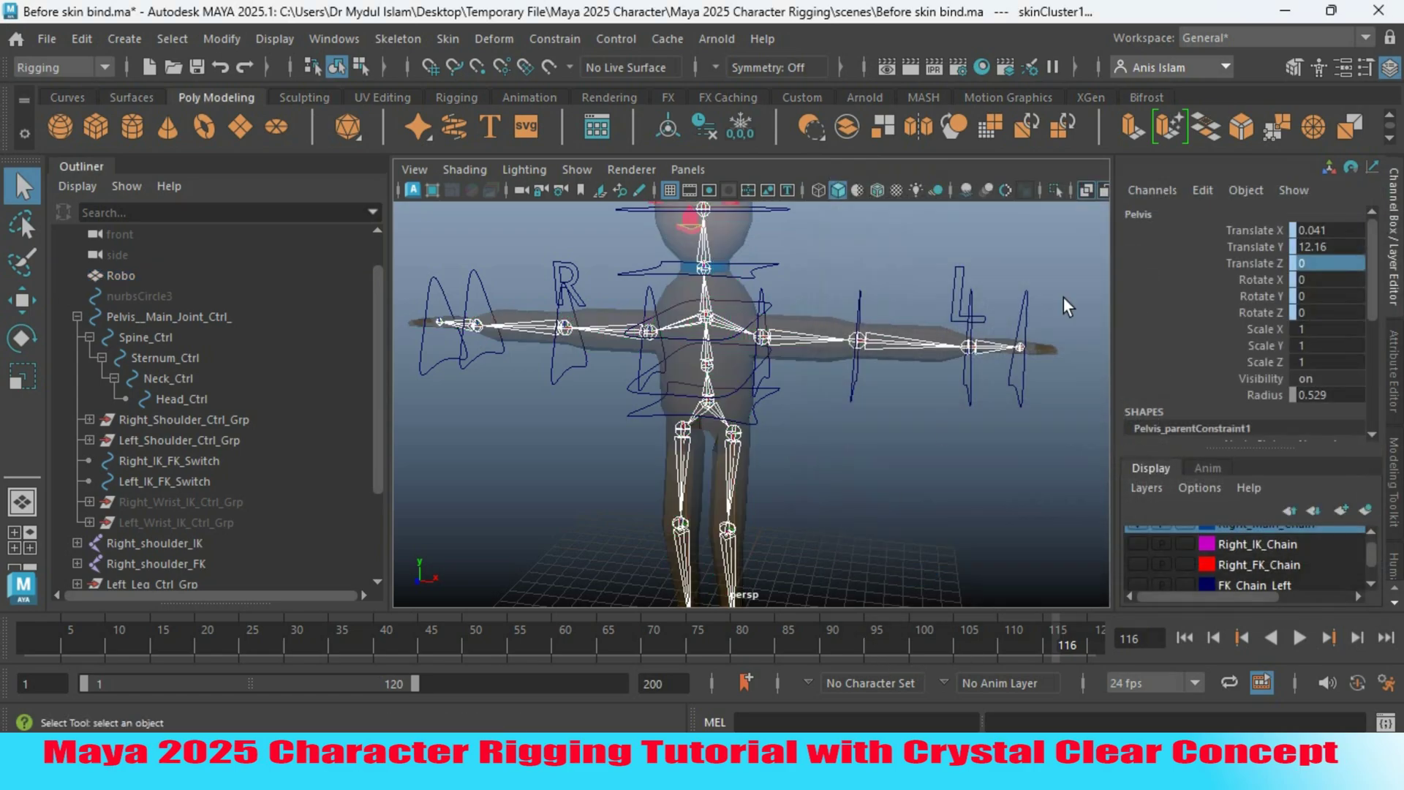
click(1085, 189)
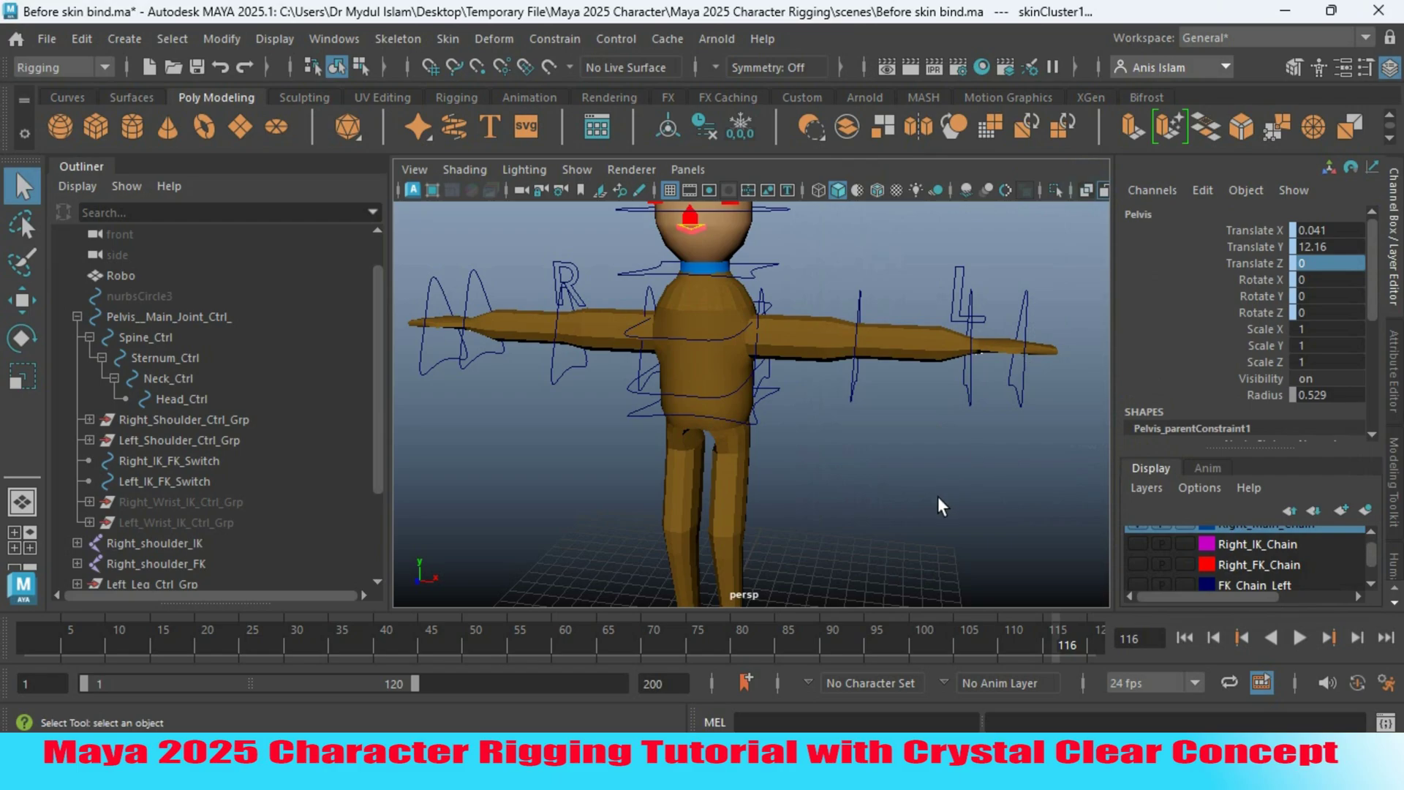
scroll(942, 497, down, 3)
scroll(838, 497, down, 2)
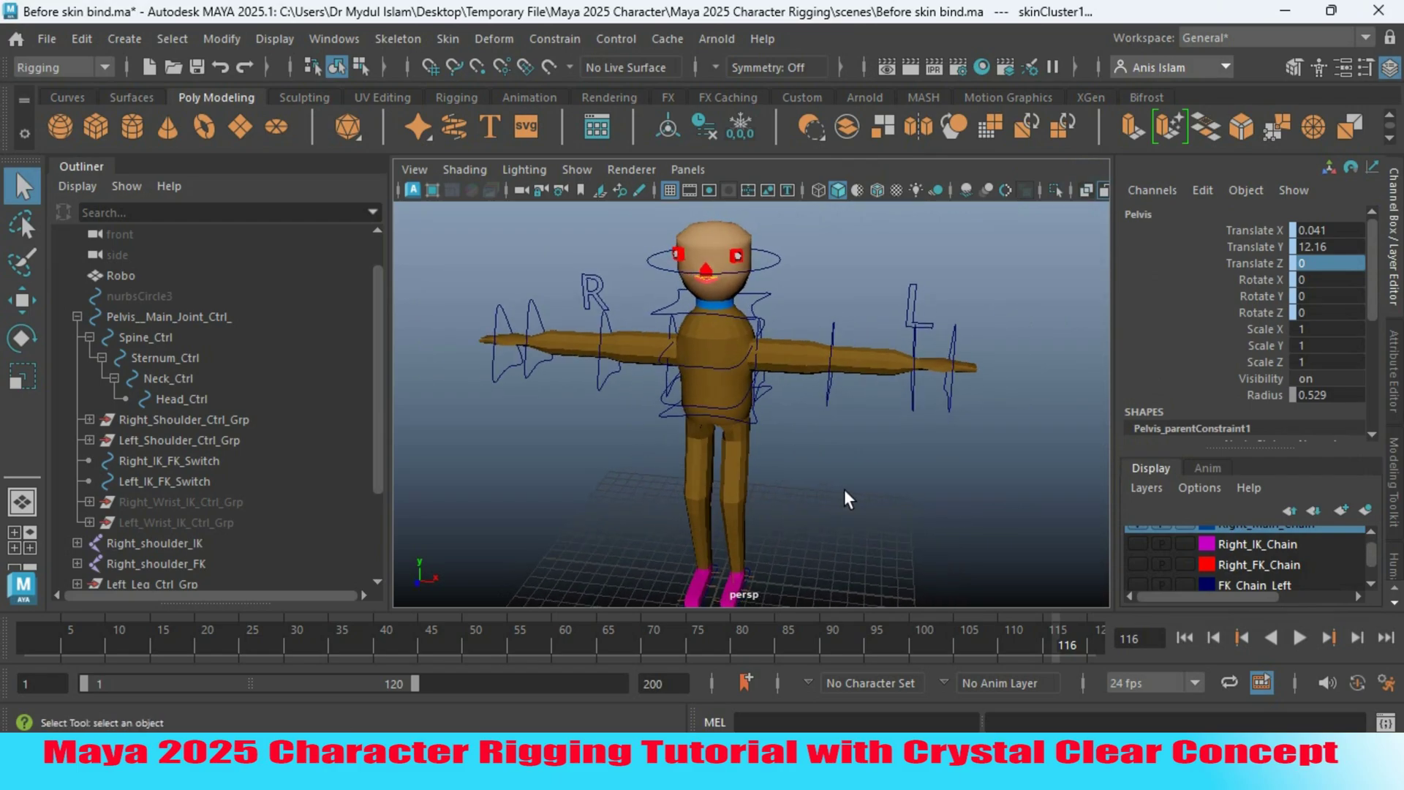
click(757, 323)
alt+drag(846, 402, 753, 457)
click(21, 338)
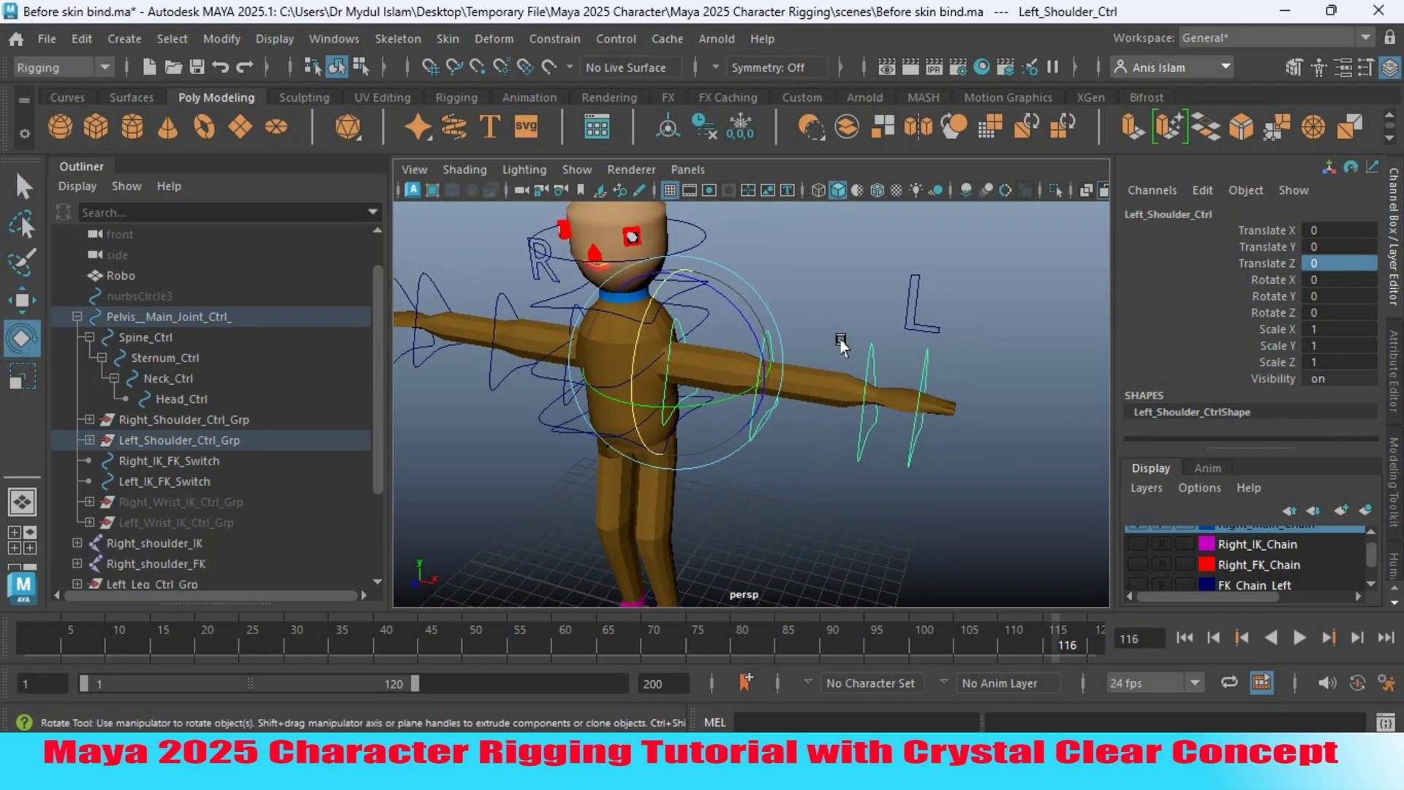
drag(740, 319, 643, 374)
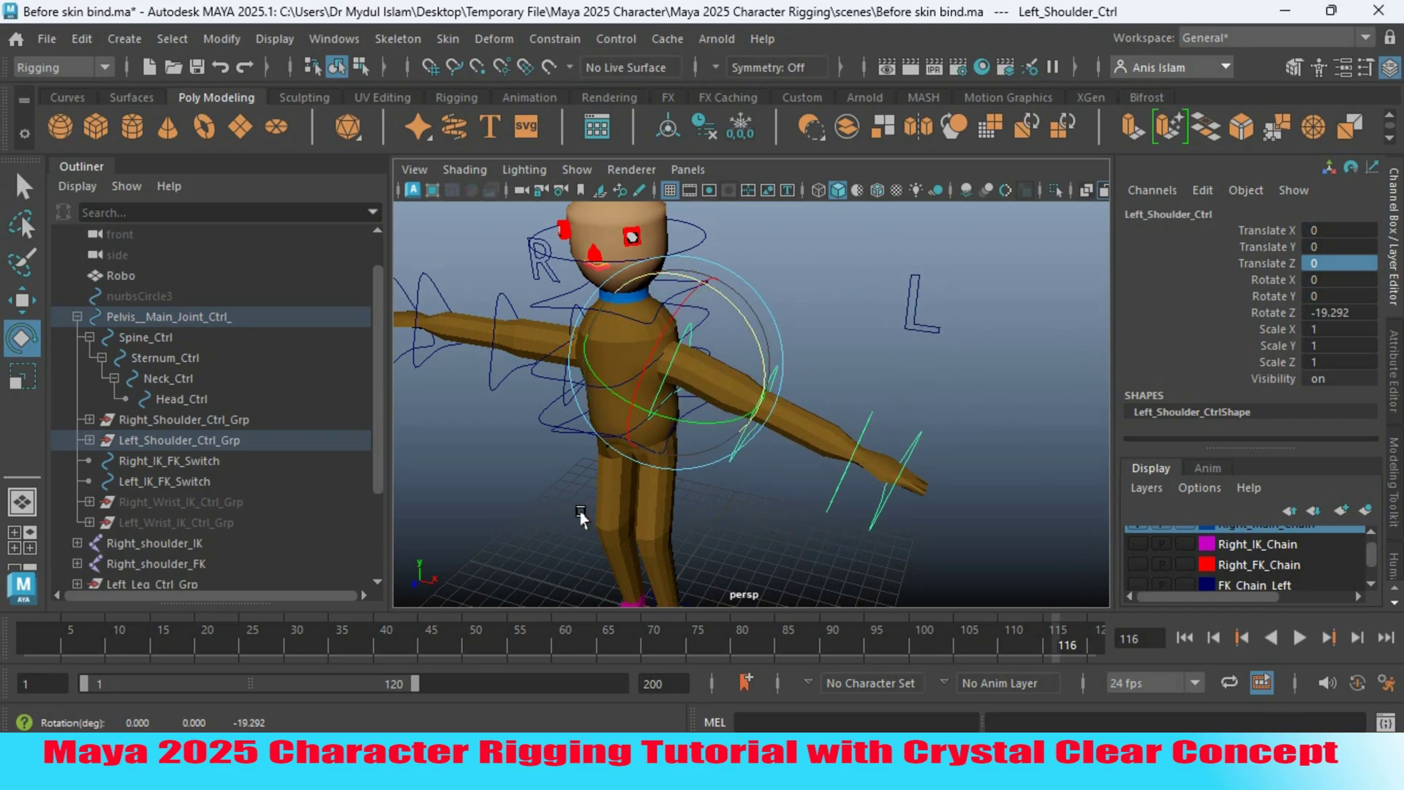
alt+drag(586, 495, 610, 468)
scroll(668, 402, up, 5)
scroll(827, 436, down, 4)
alt+drag(827, 437, 863, 410)
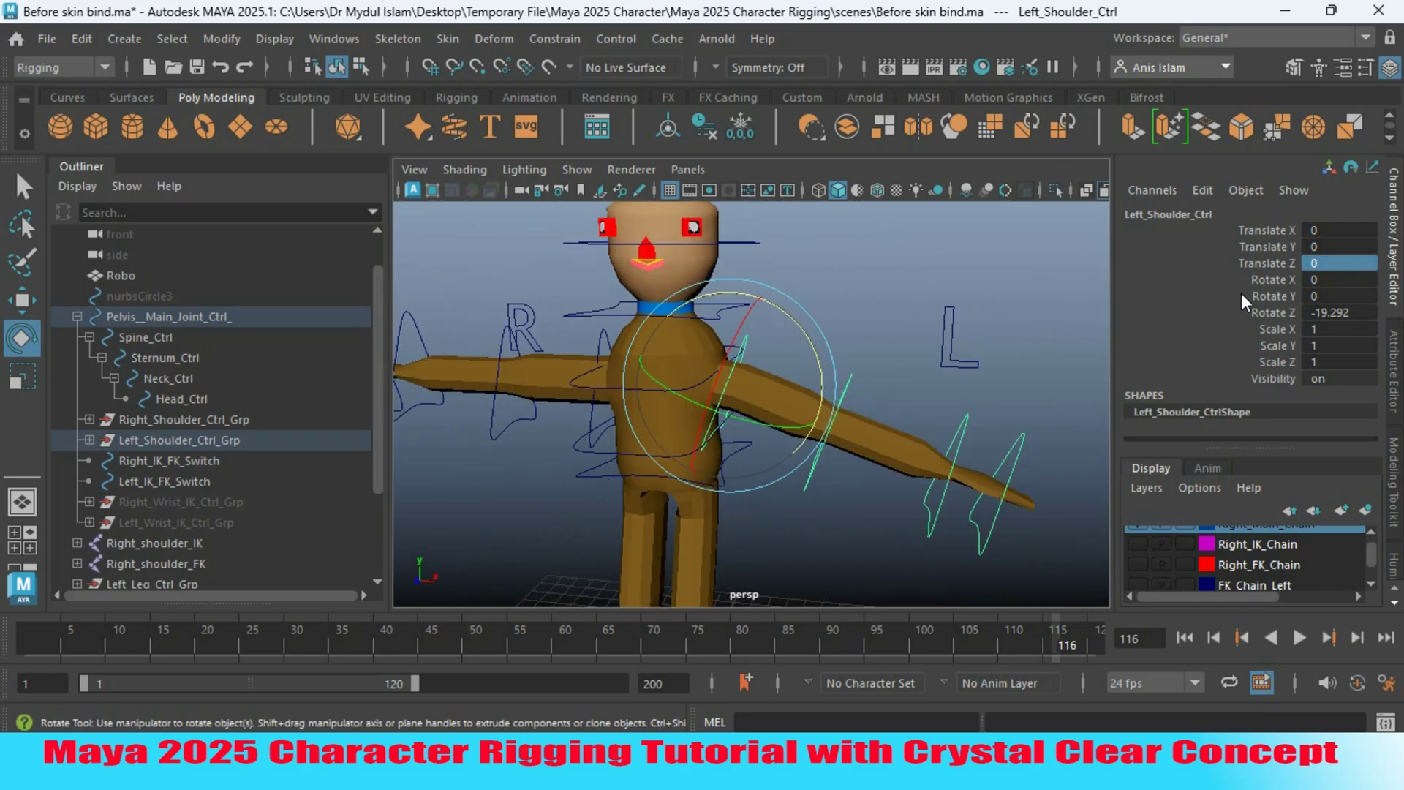
double_click(1344, 313)
text(0)
key(Return)
alt+drag(895, 516, 824, 510)
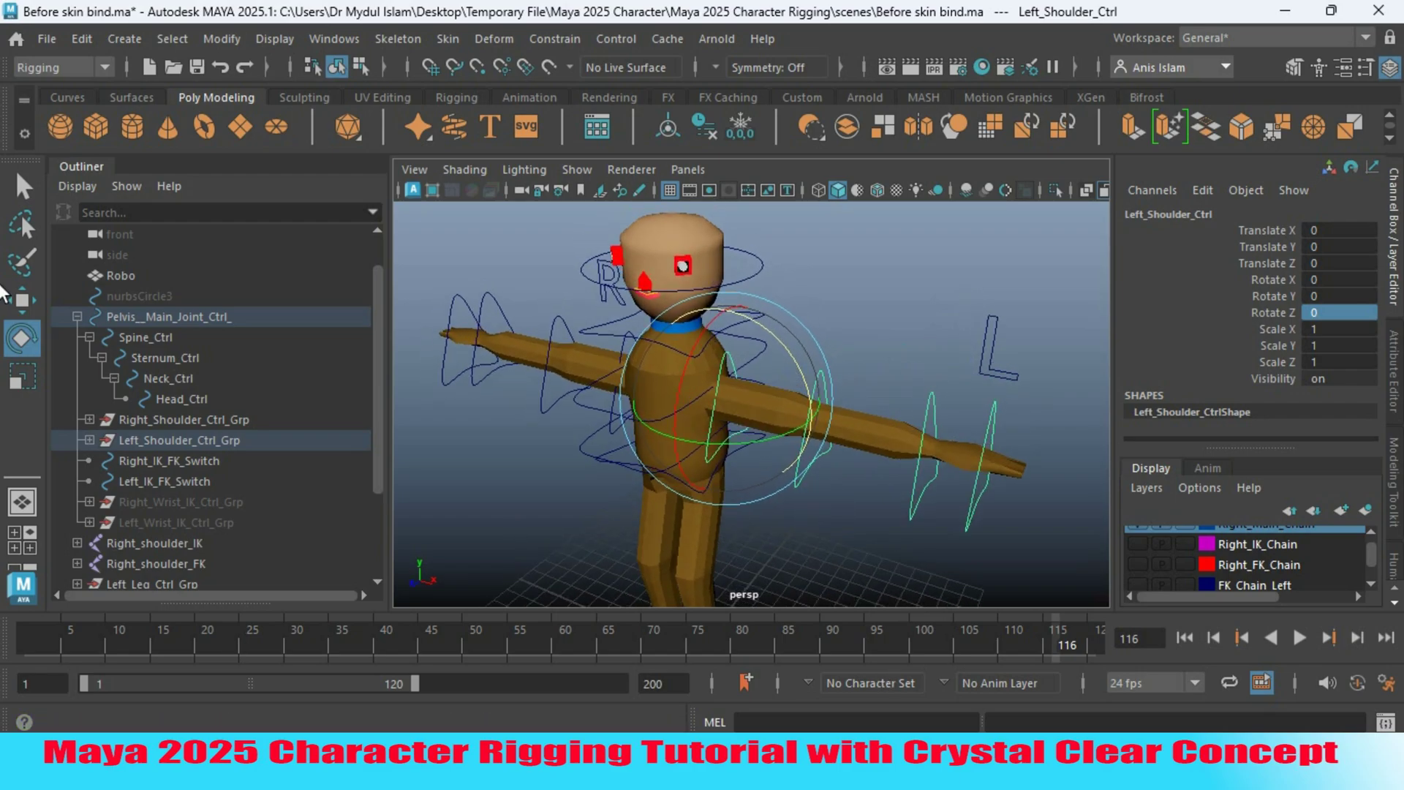
click(22, 188)
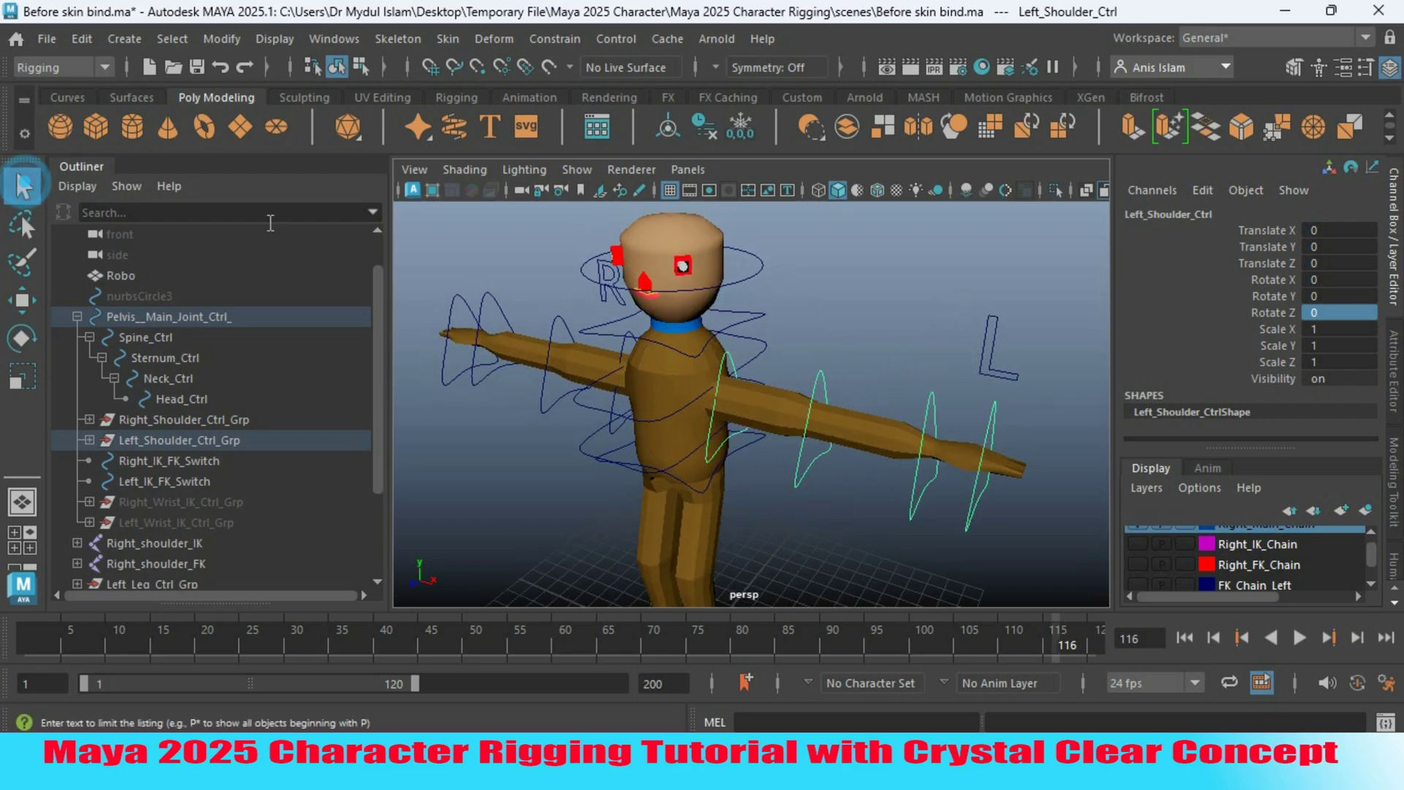
click(751, 399)
click(766, 395)
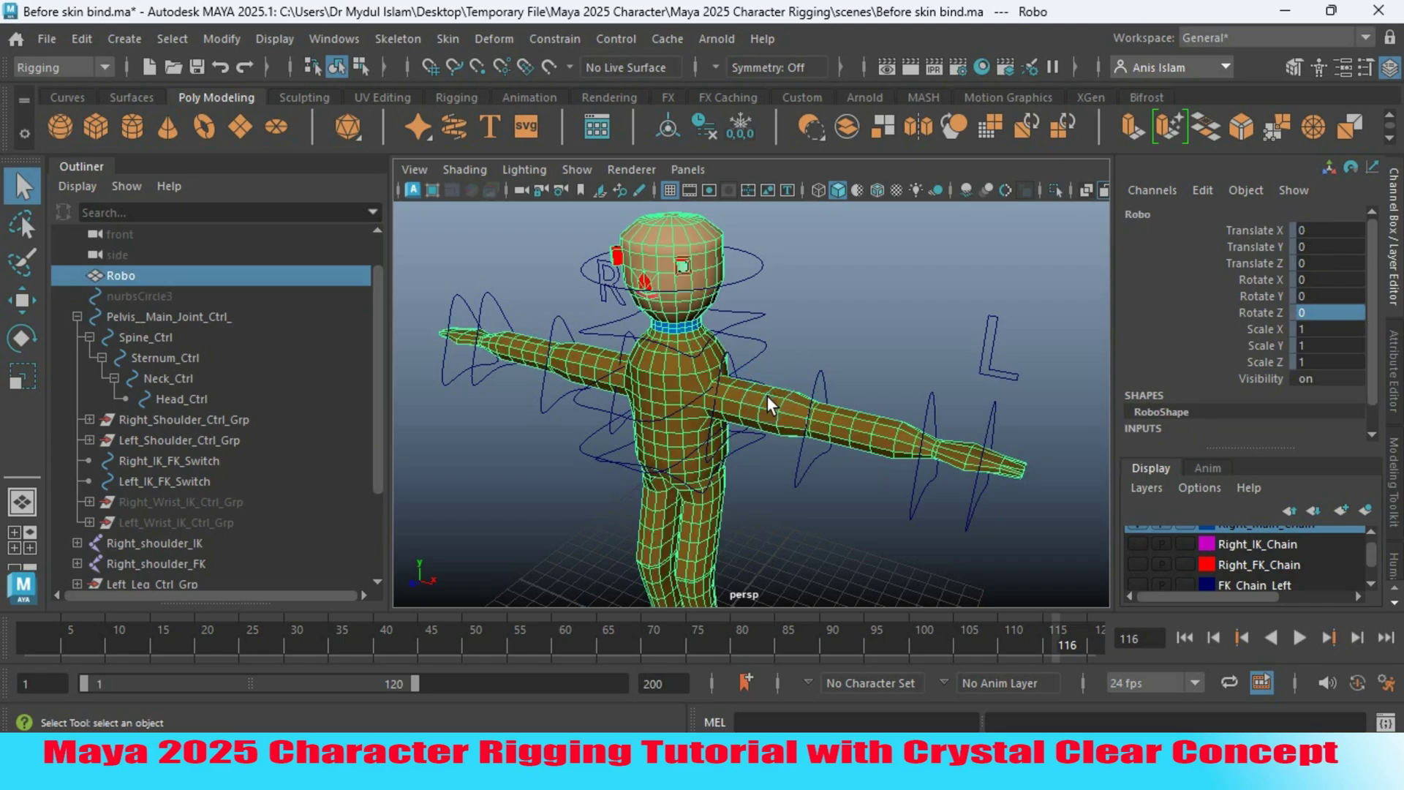
- Start painting skin weights on the mesh with Left_shoulder_main as the influence
mouse_move(766, 397)
right_down()
mouse_move(627, 111)
mouse_move(622, 126)
right_up()
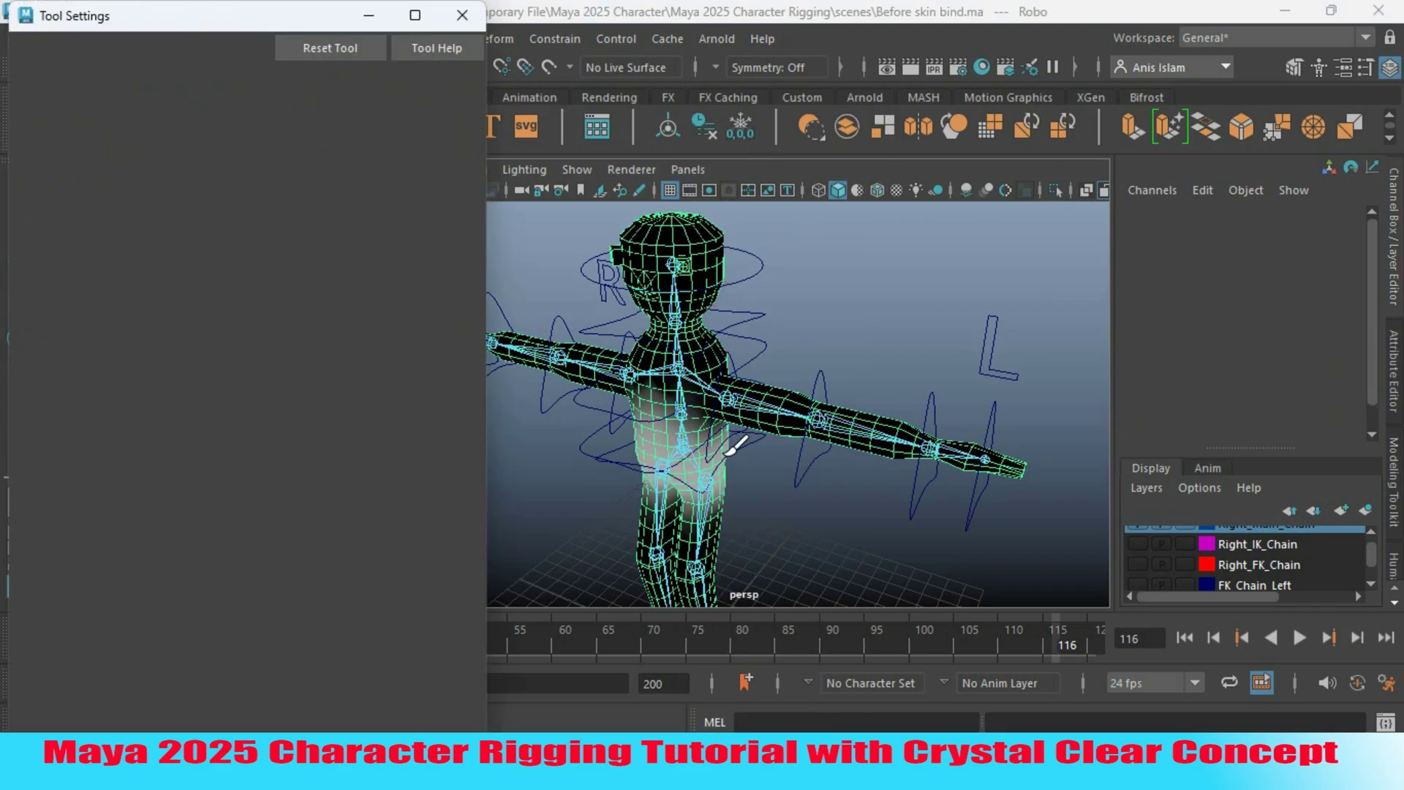
alt+drag(737, 465, 745, 464)
mouse_move(753, 451)
alt+middle_down()
mouse_move(745, 431)
mouse_move(742, 509)
mouse_move(781, 435)
alt+middle_up()
scroll(730, 463, up, 2)
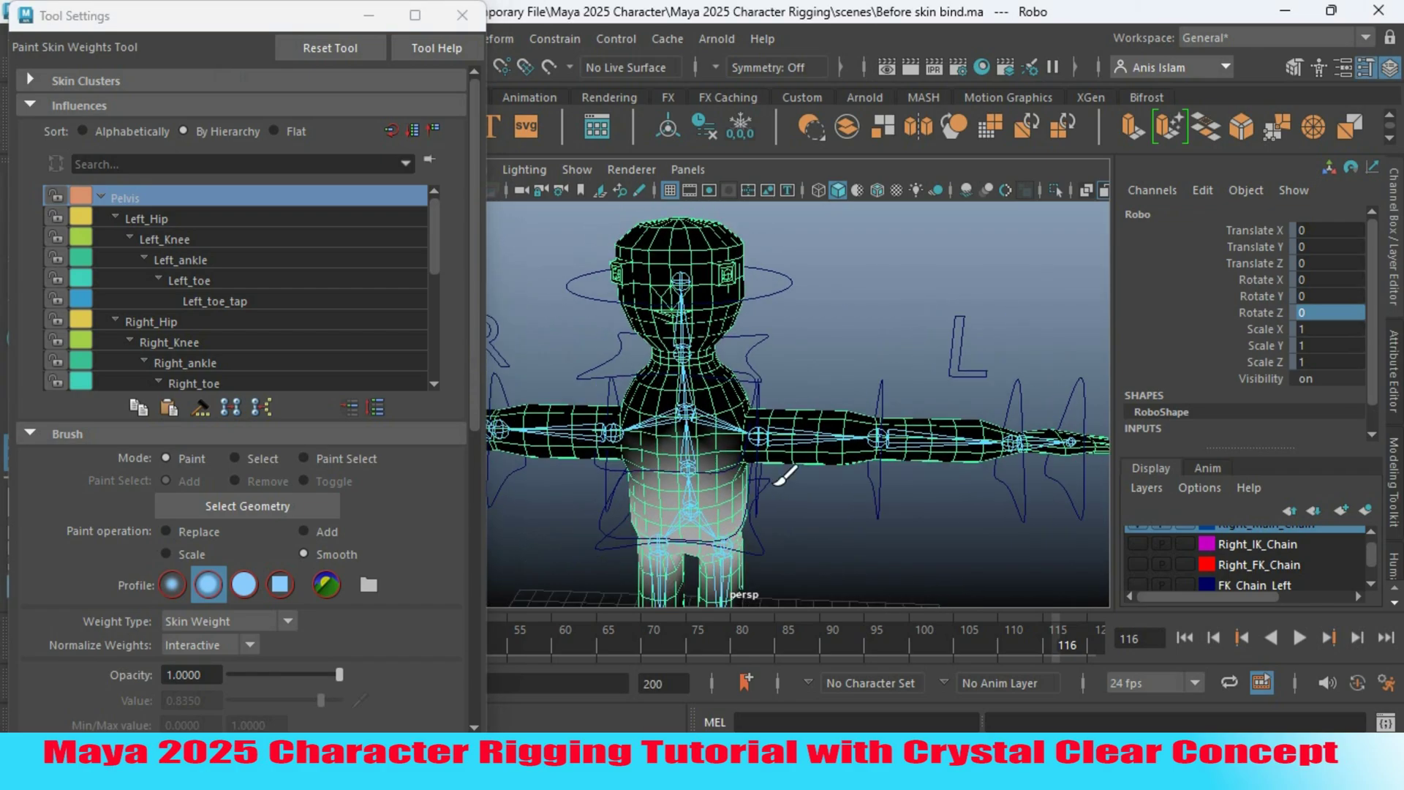
right_click(760, 436)
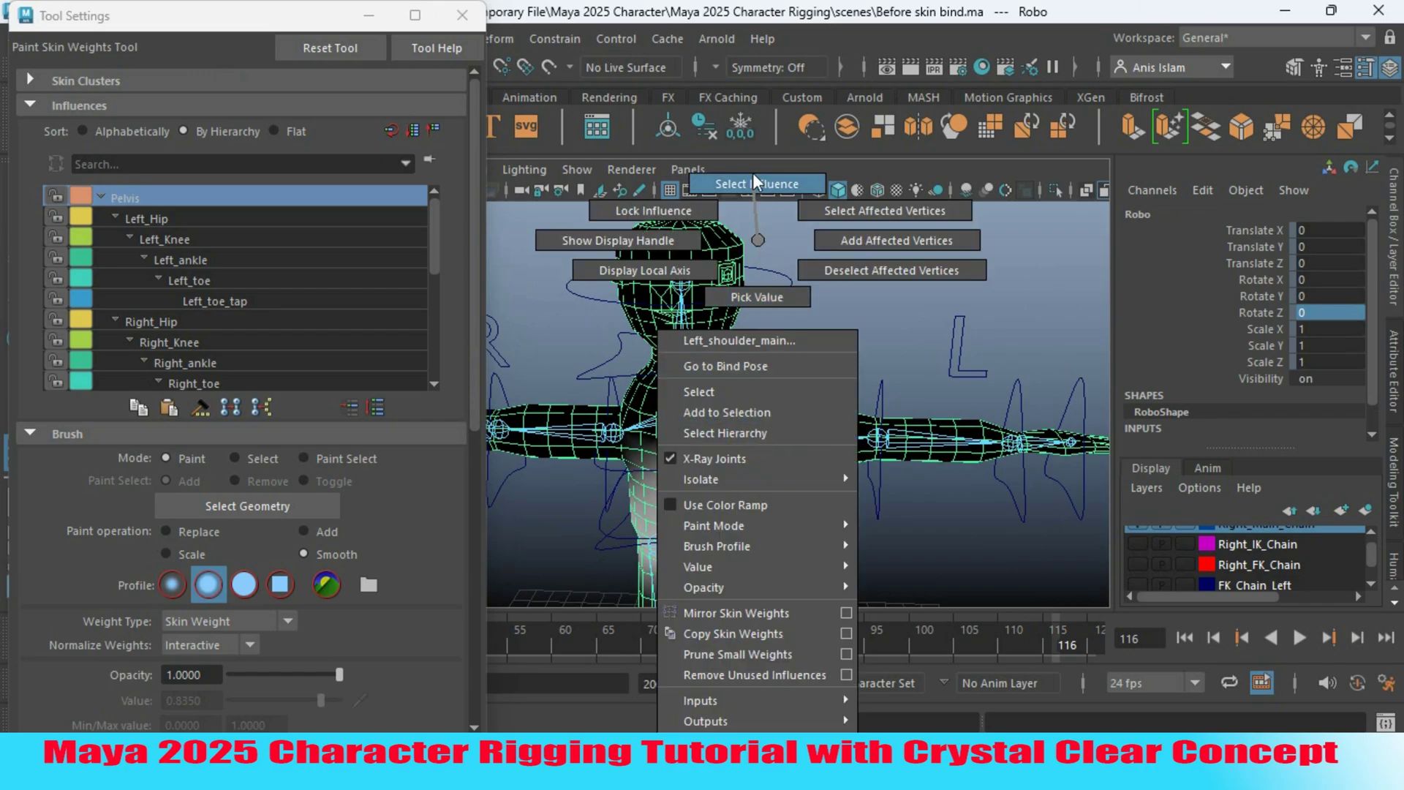
right_drag(751, 180, 751, 182)
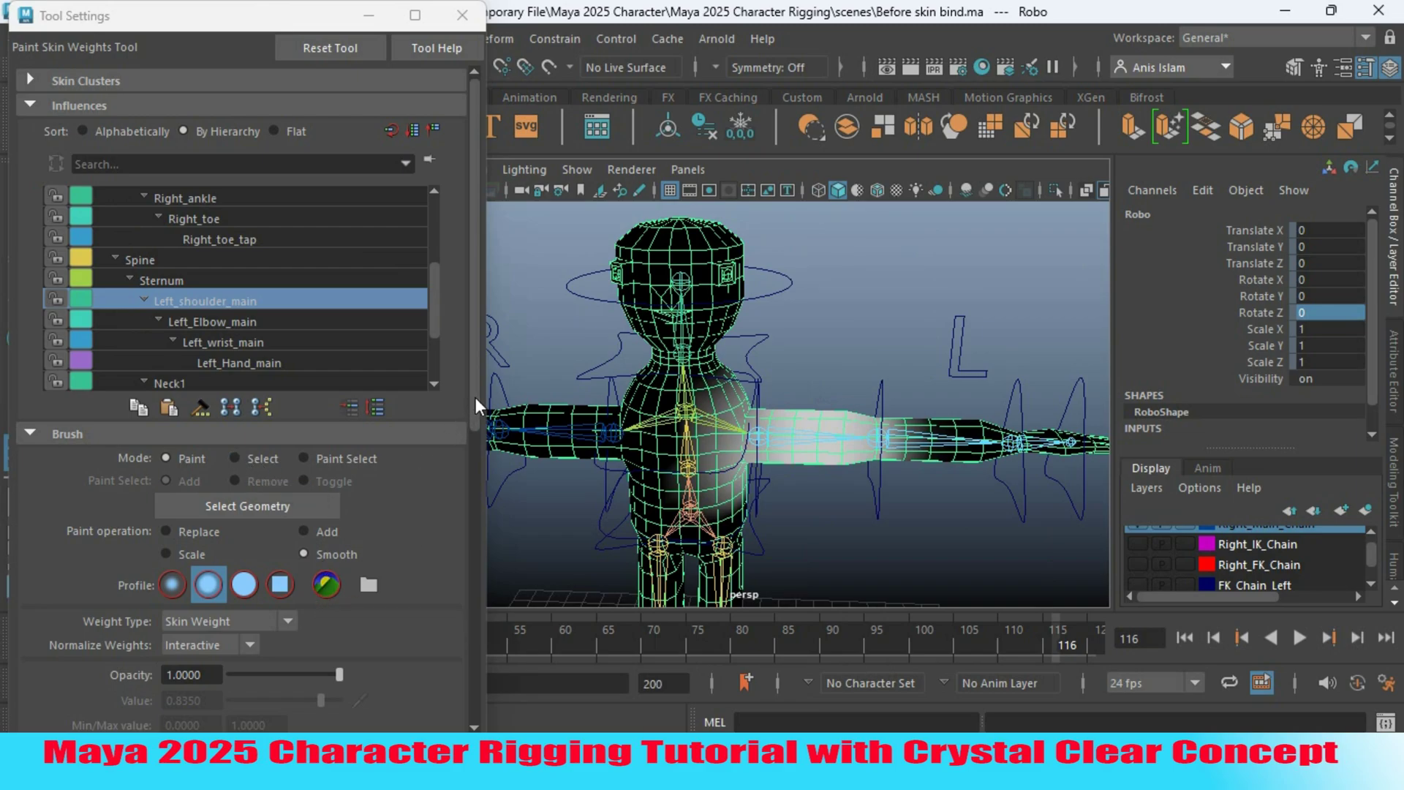
drag(475, 397, 463, 503)
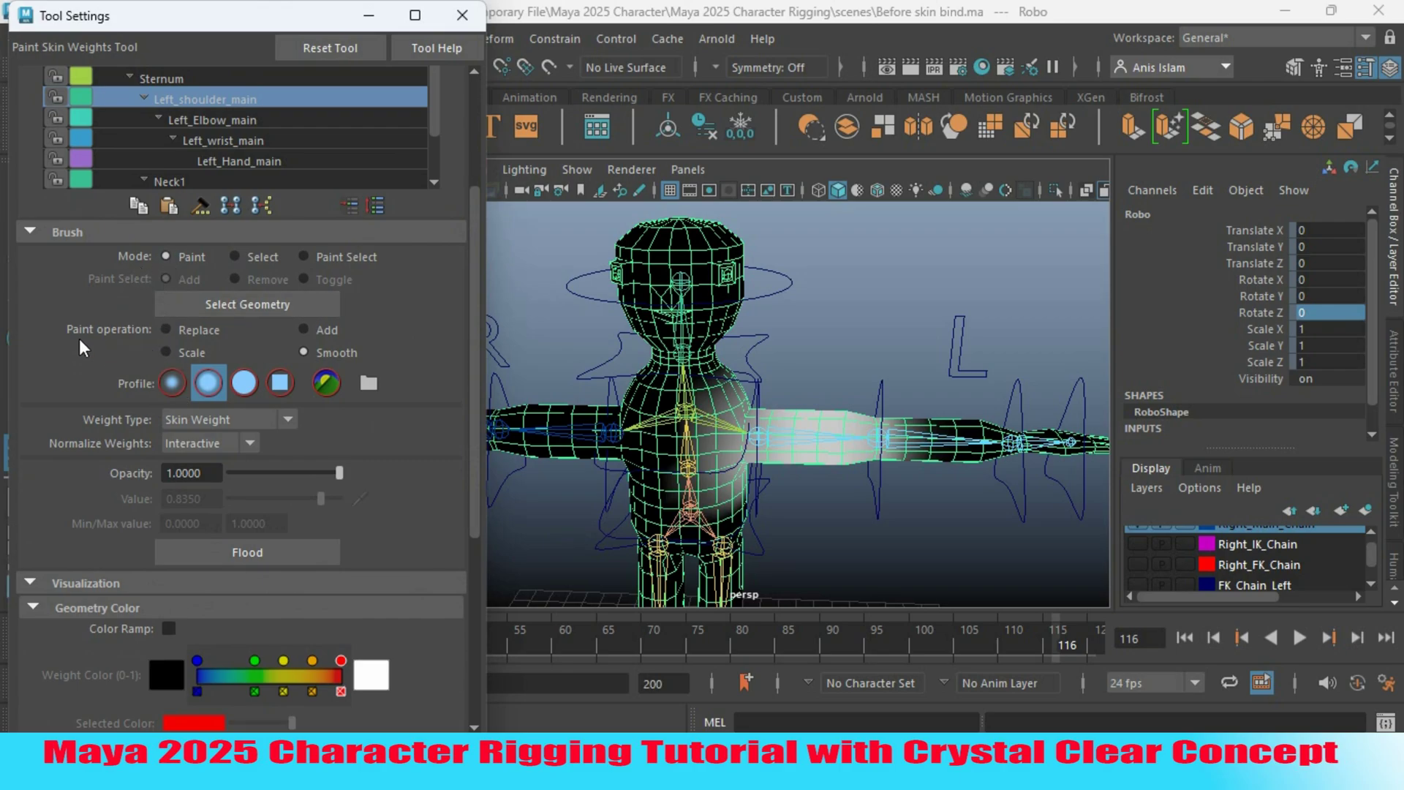
- Flood Left_shoulder_main to 0 using Replace, then set the brush Mode to Select
click(166, 331)
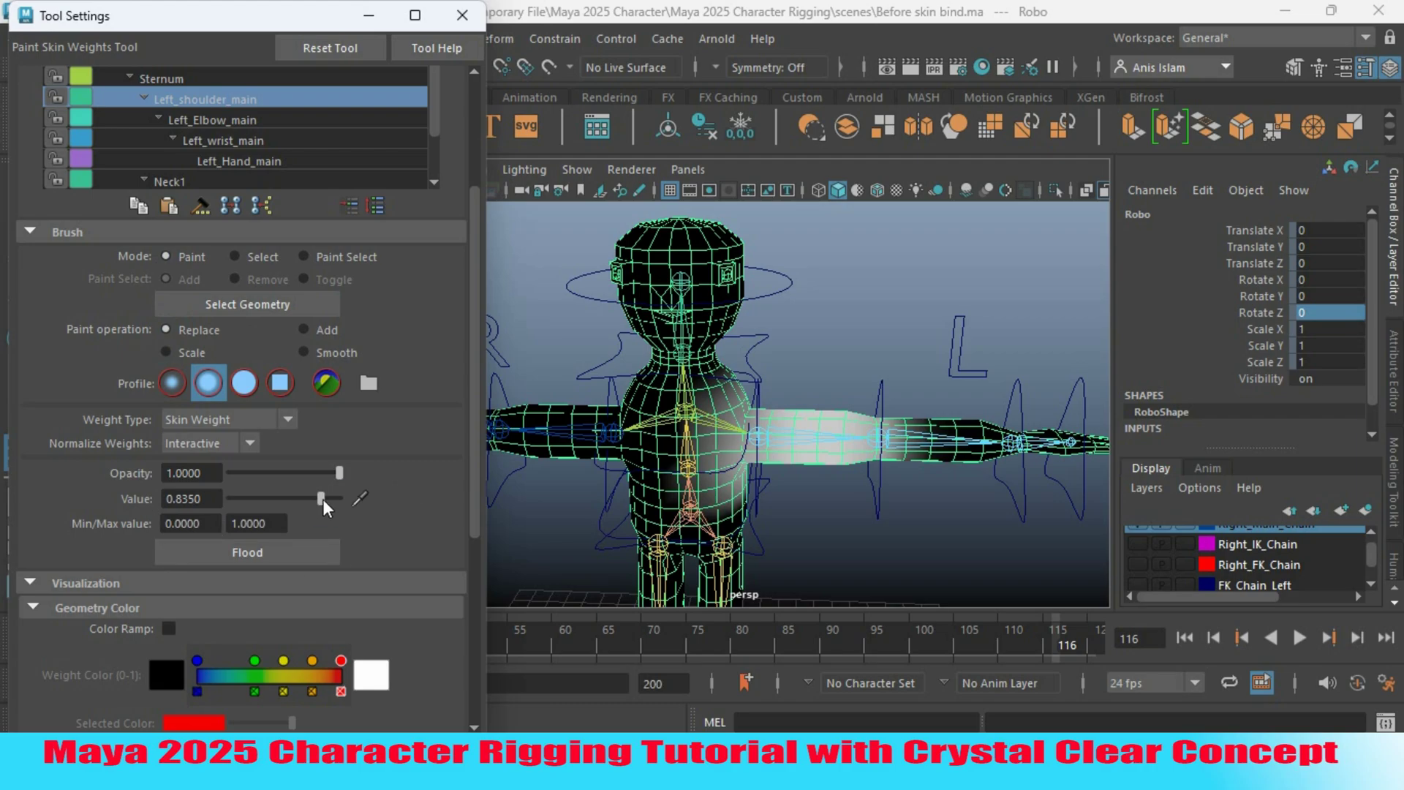
drag(323, 499, 169, 502)
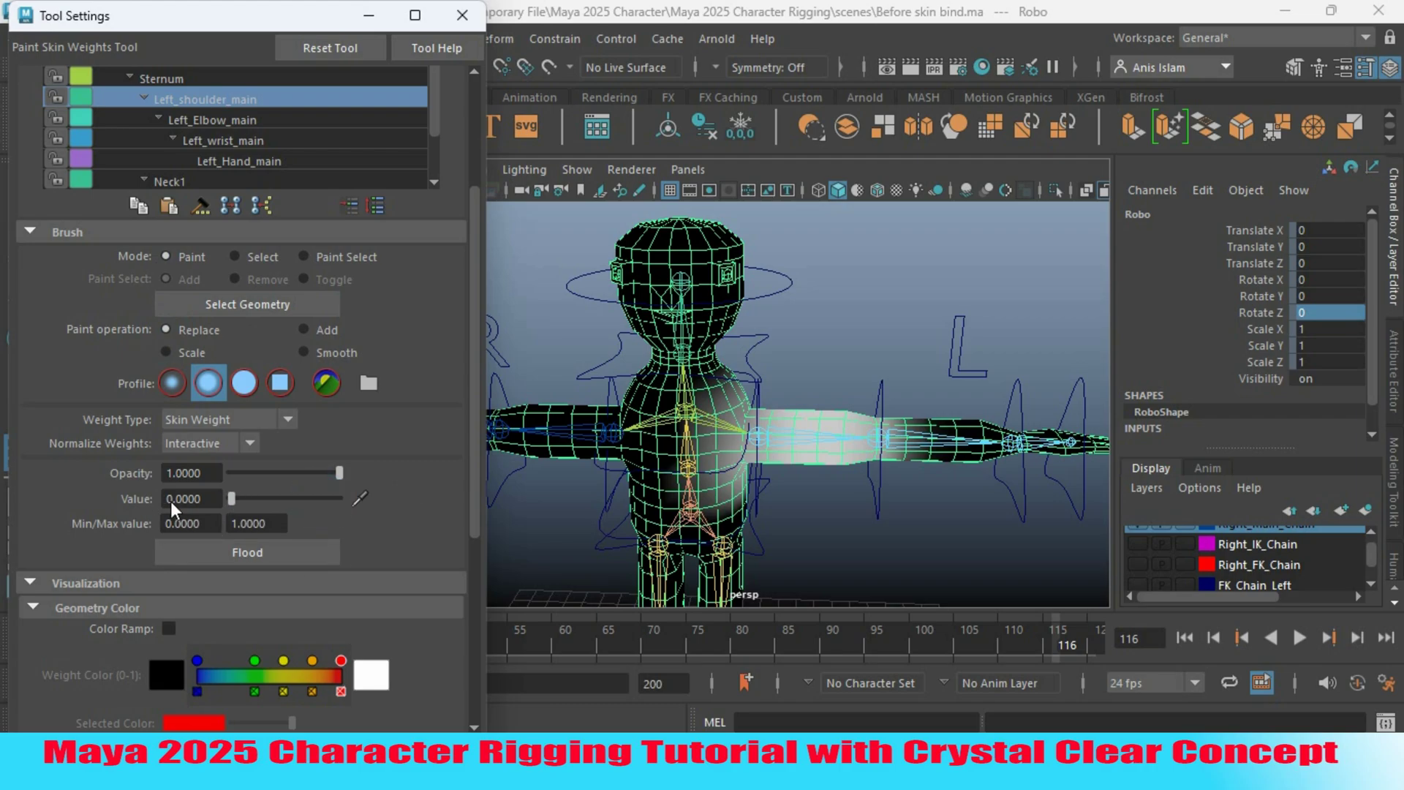
click(212, 554)
click(212, 554)
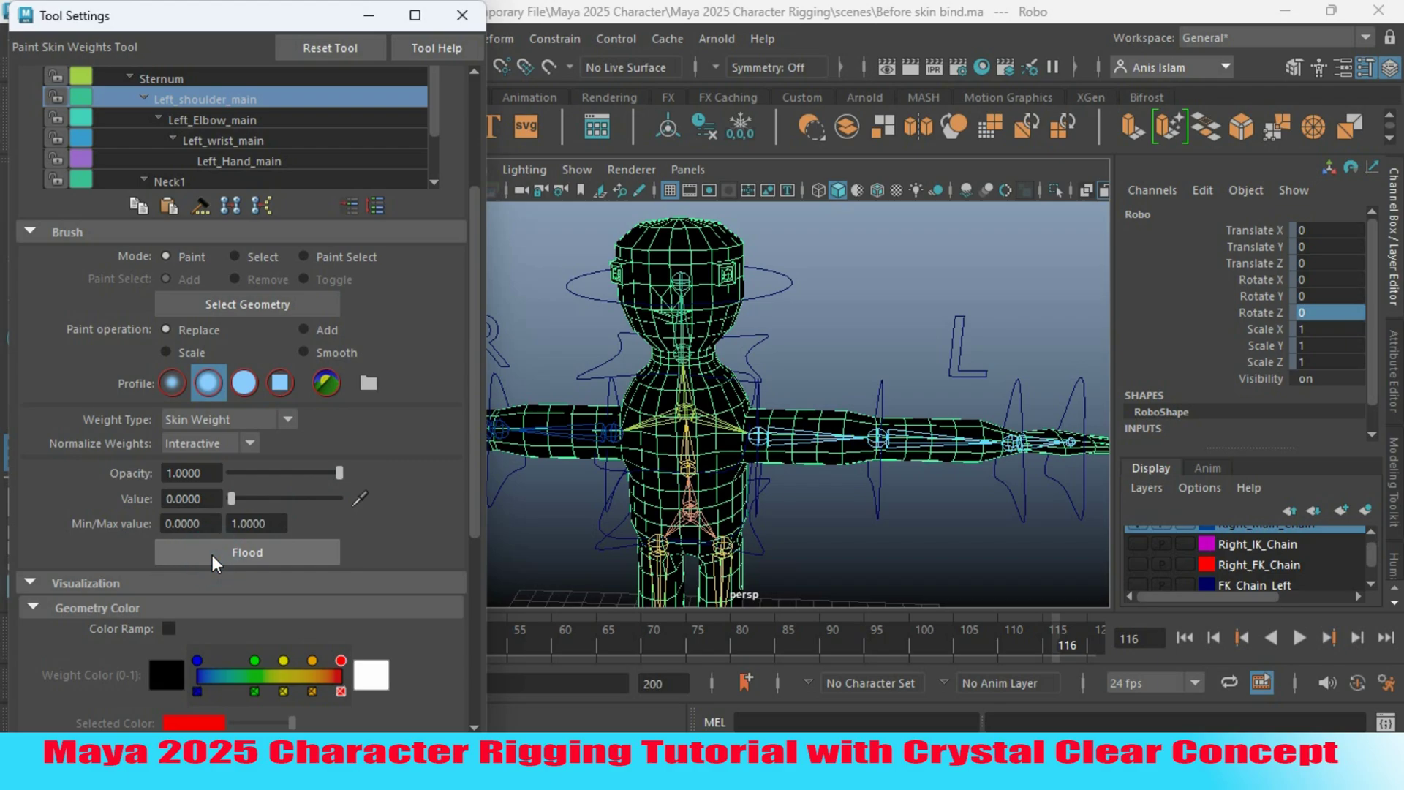
click(234, 256)
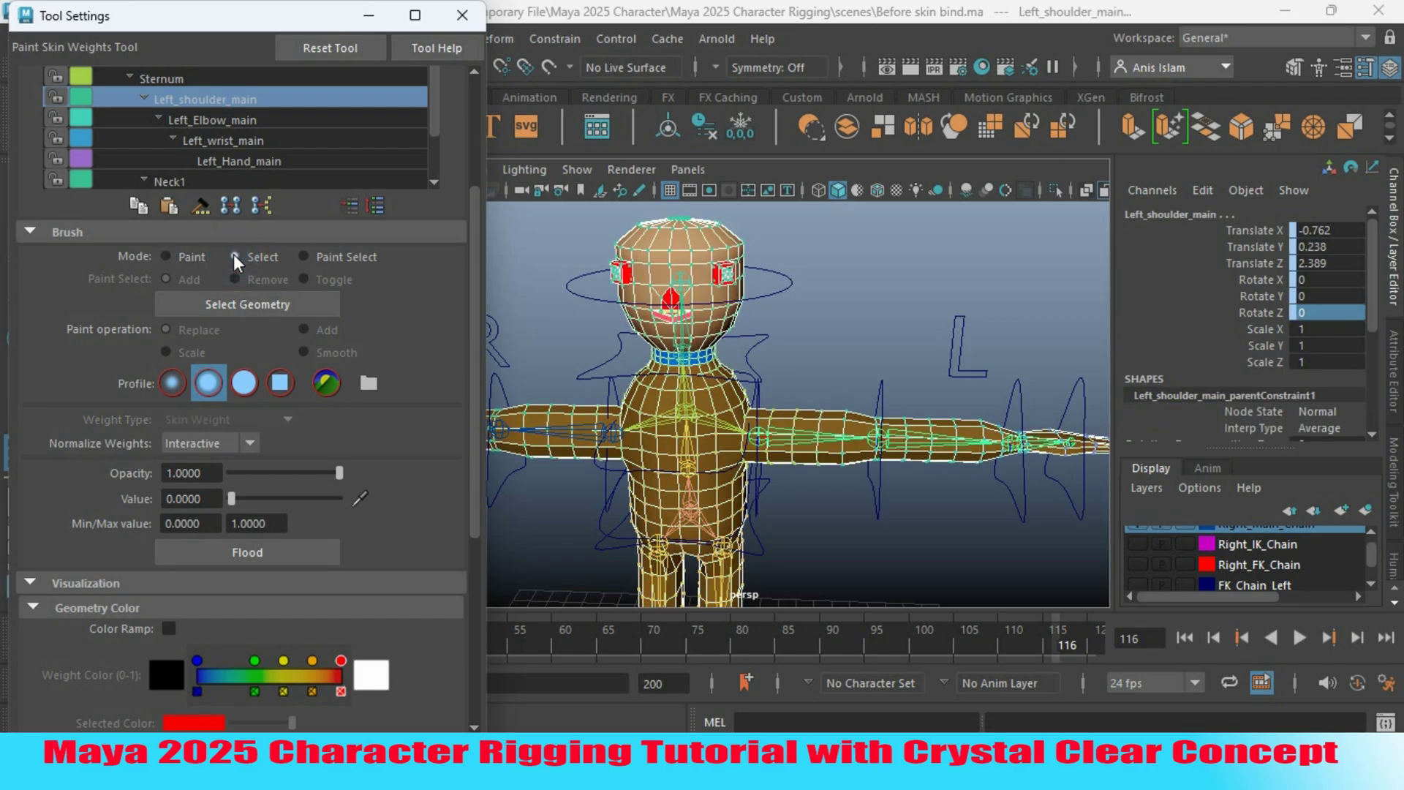
- Minimize the tool settings and zoom the top view onto the torso and left arm
click(368, 18)
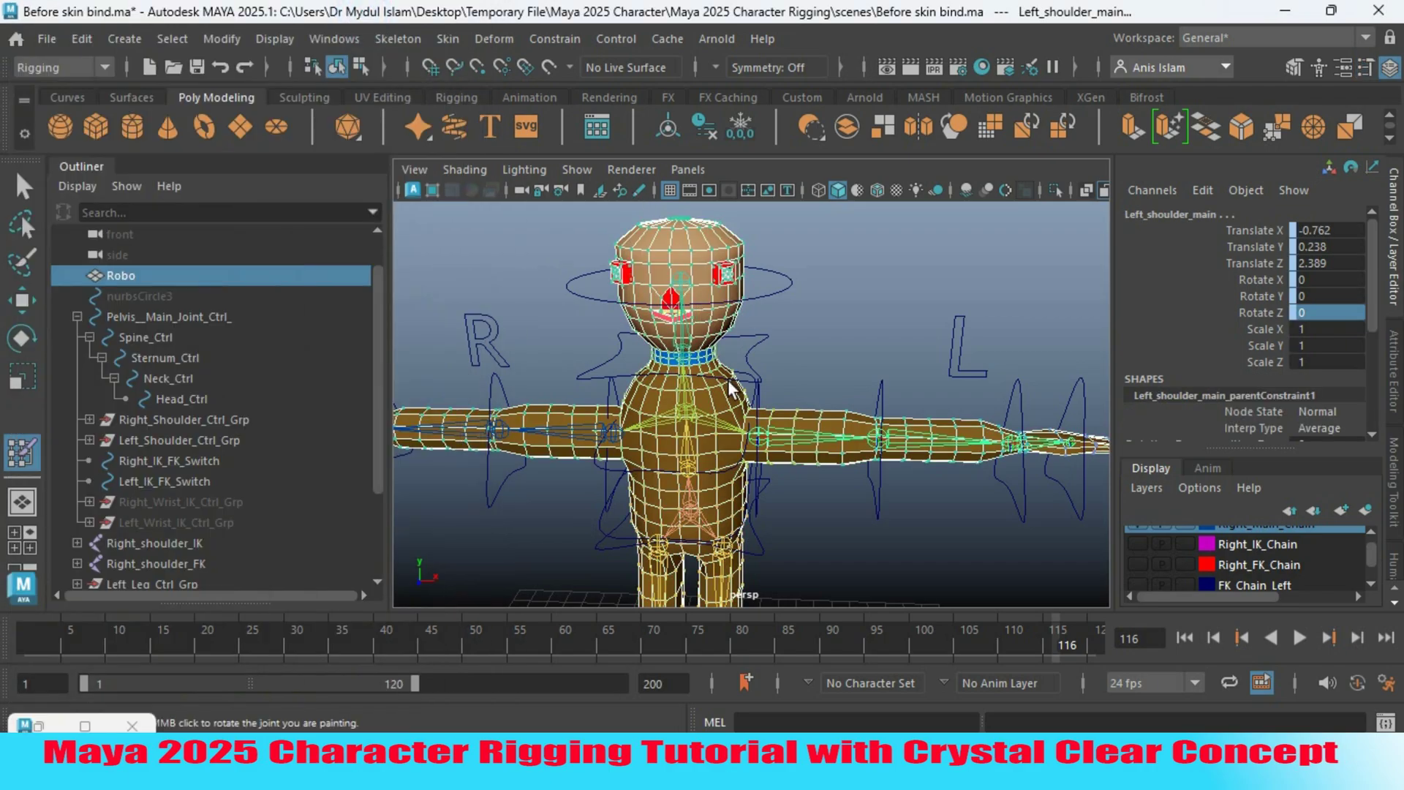
alt+middle_drag(817, 418, 783, 376)
alt+drag(740, 432, 797, 458)
key(space)
key(space)
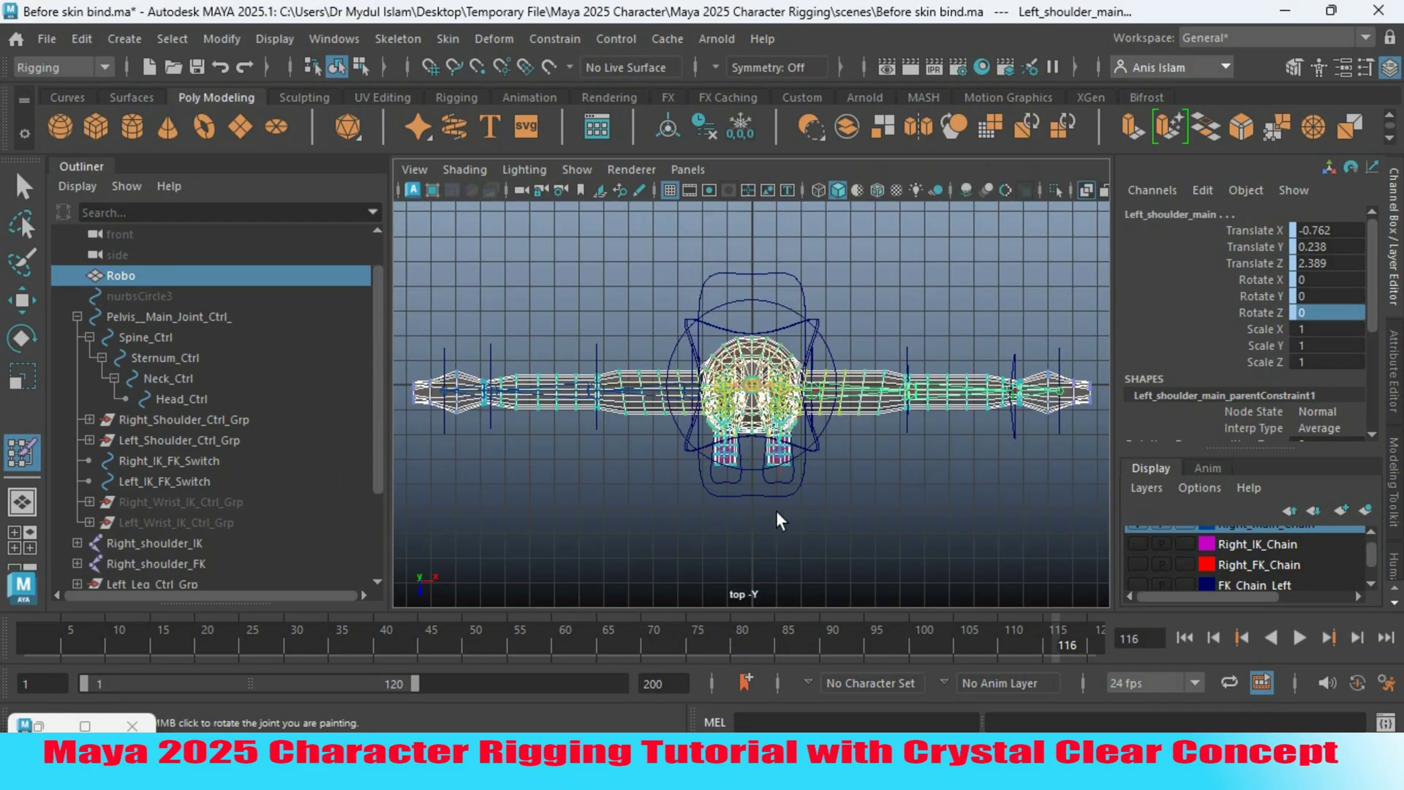
scroll(793, 525, up, 2)
alt+middle_drag(790, 527, 664, 495)
mouse_move(665, 493)
alt+right_down()
mouse_move(664, 476)
mouse_move(763, 581)
alt+right_up()
alt+drag(763, 581, 768, 492)
mouse_move(767, 492)
alt+right_down()
mouse_move(825, 519)
mouse_move(774, 492)
alt+right_up()
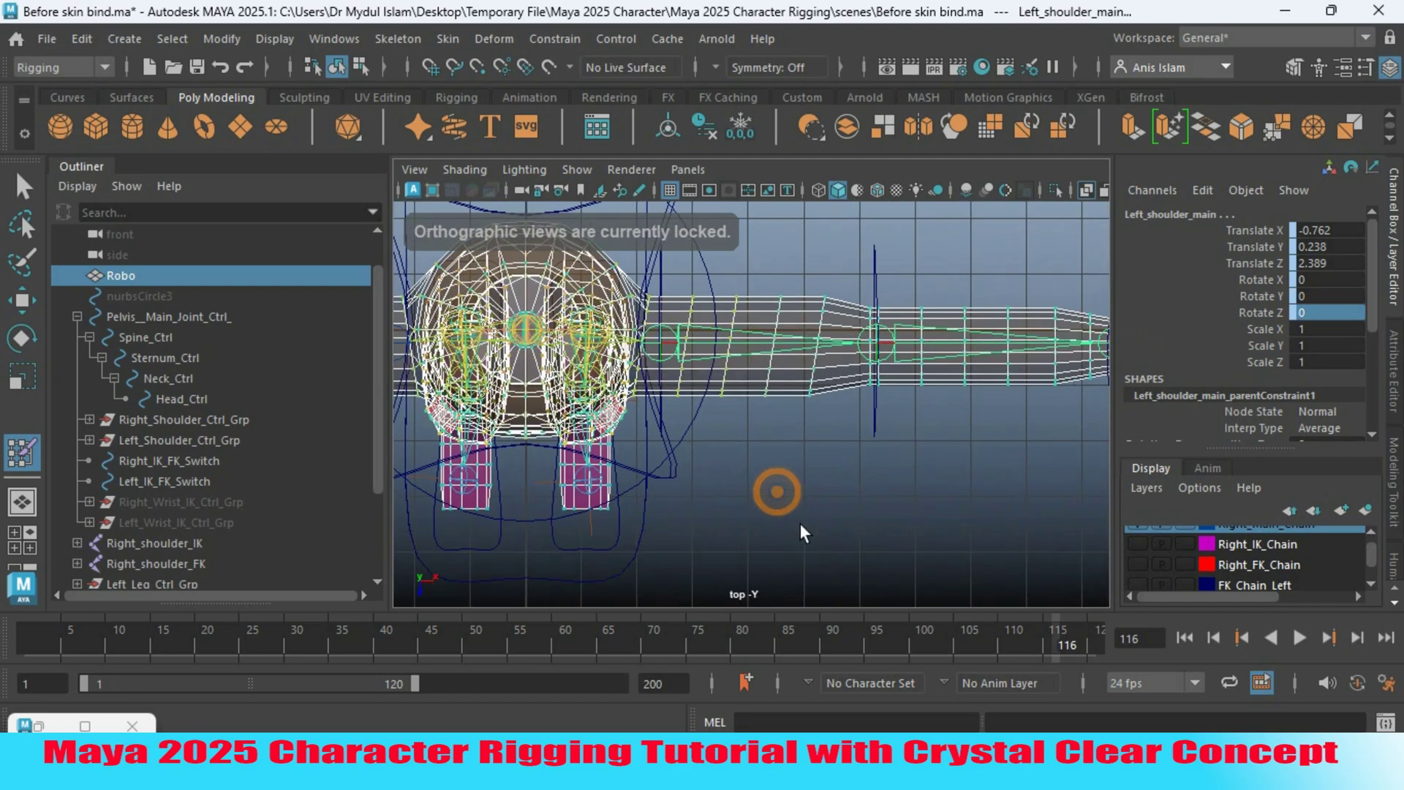
- Marquee-select the left upper-arm vertices in Vertex mode, then restore persp and Tool Settings
click(1294, 68)
click(1195, 252)
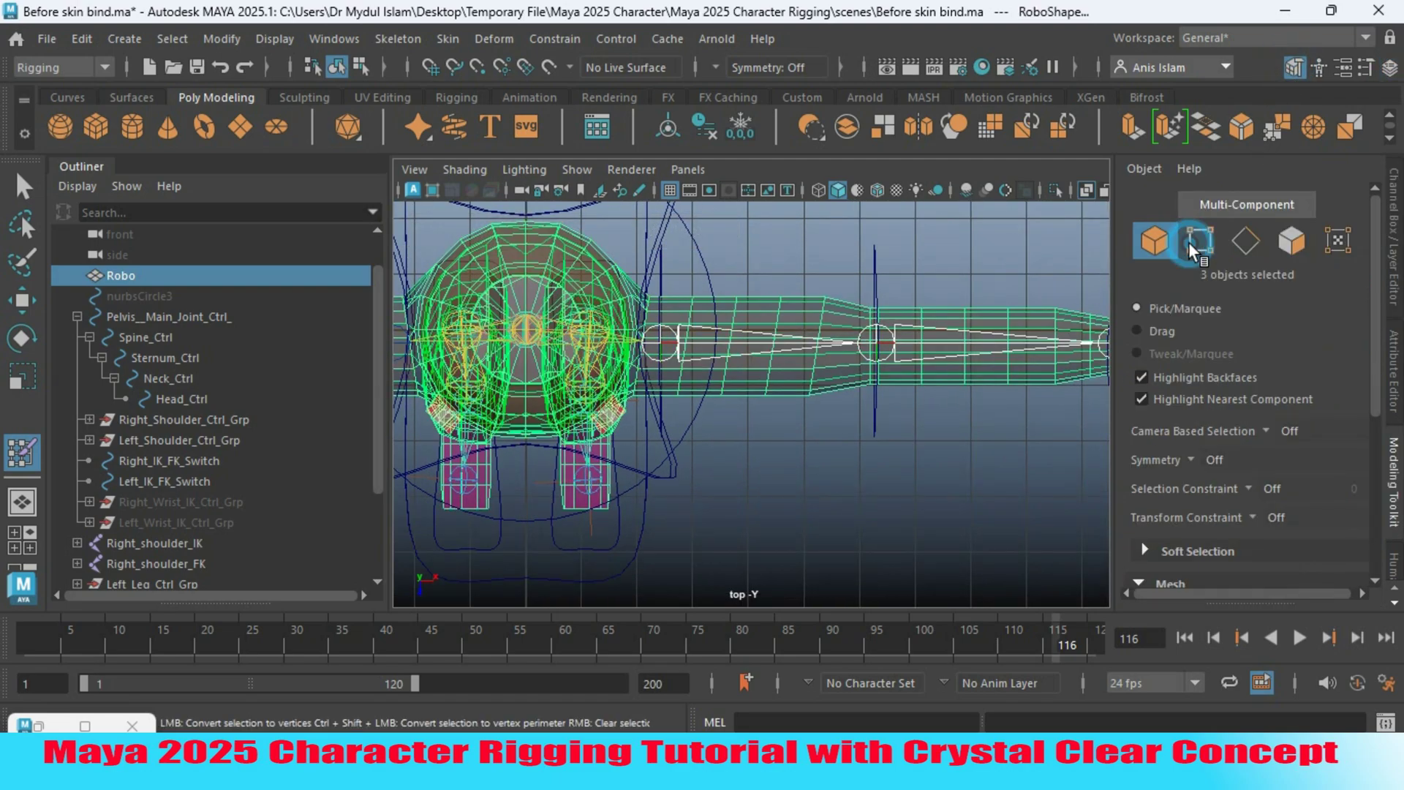
drag(854, 476, 660, 274)
key(space)
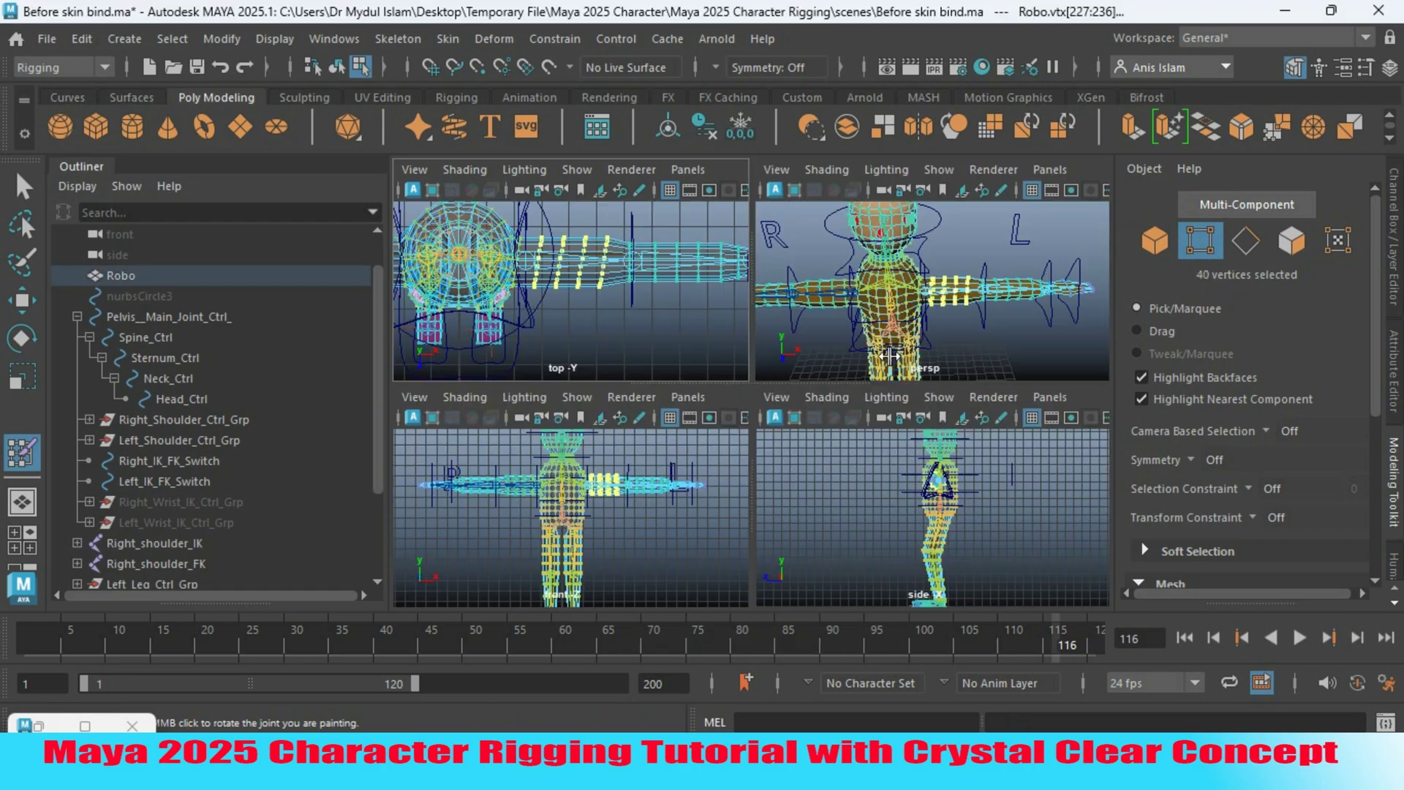
key(space)
alt+drag(852, 465, 765, 512)
scroll(749, 508, up, 10)
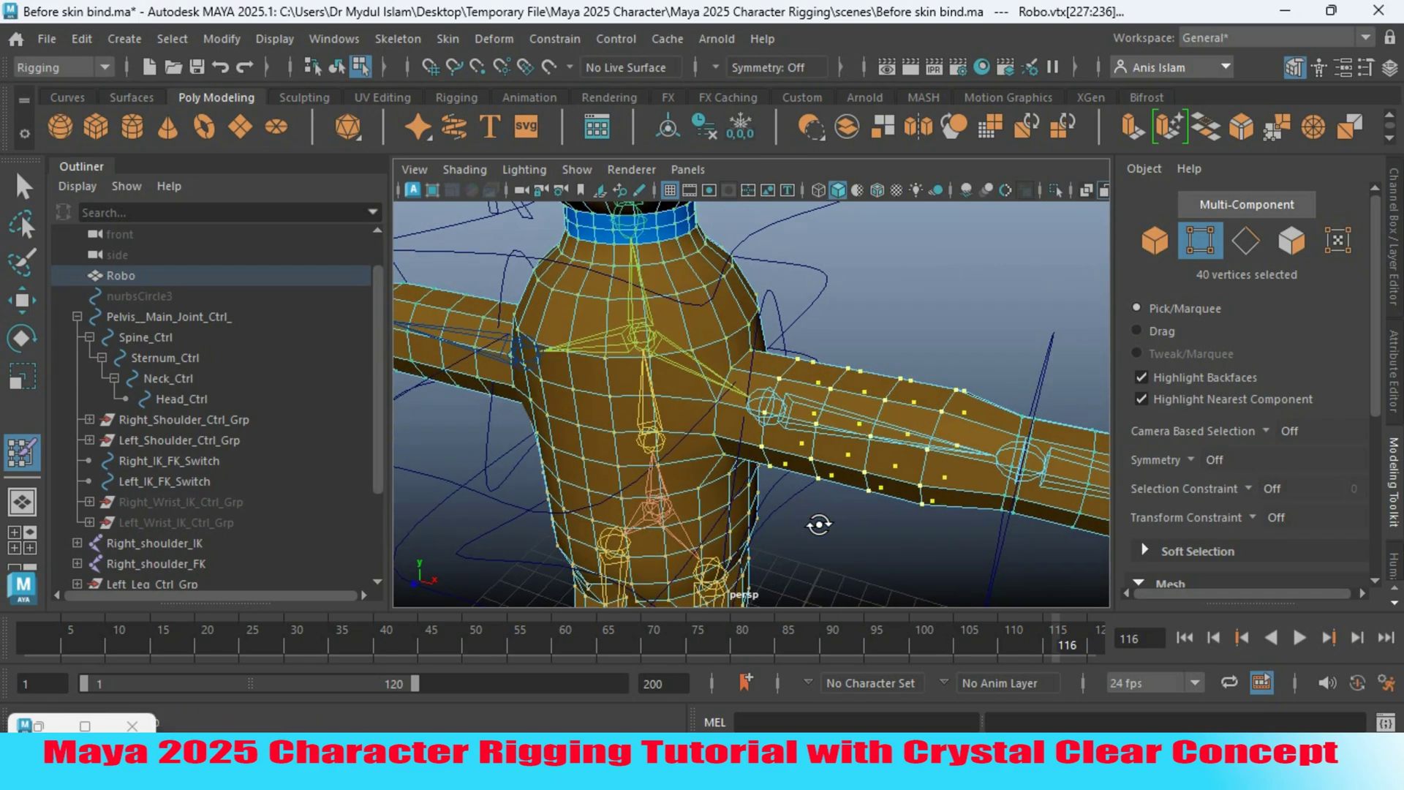
alt+right_drag(761, 511, 802, 514)
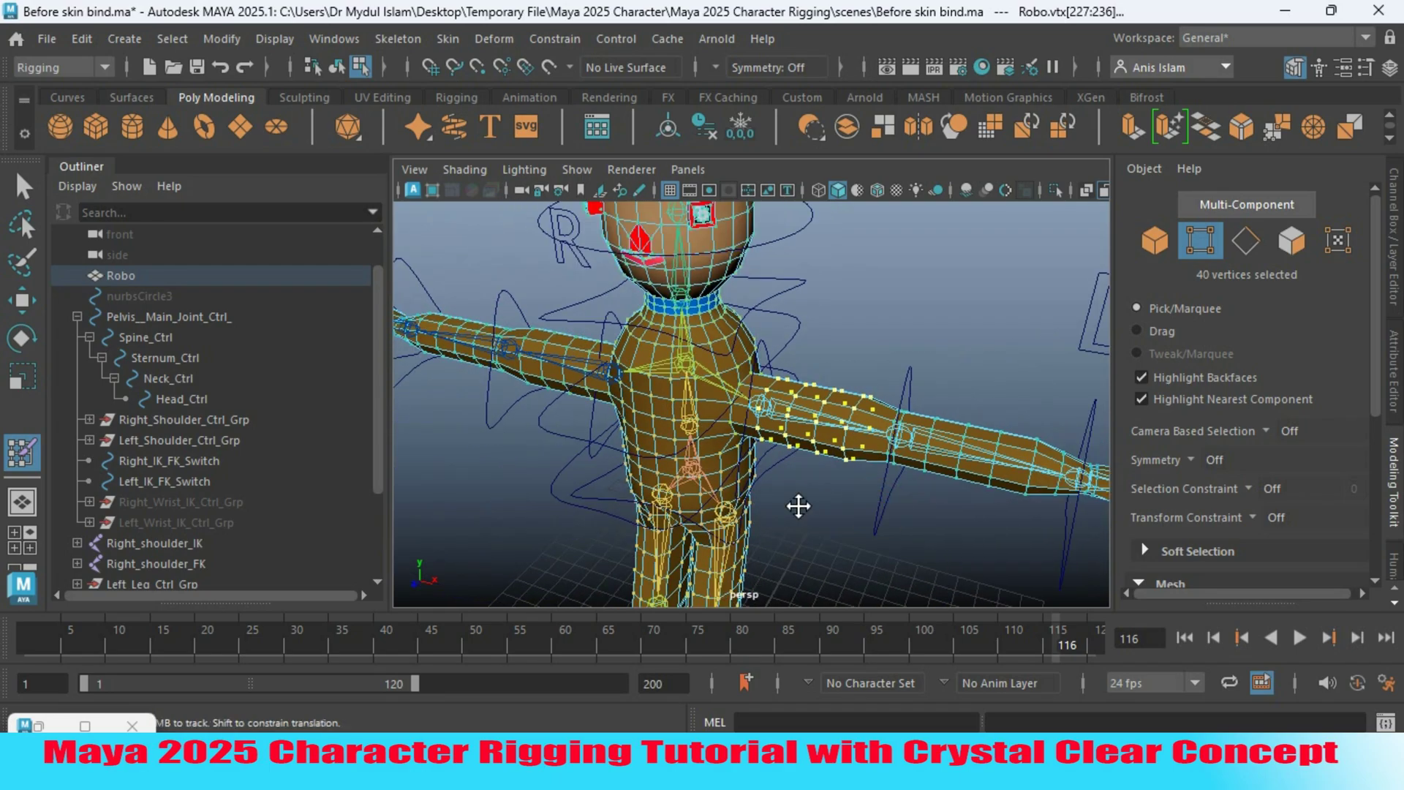
alt+drag(800, 501, 801, 509)
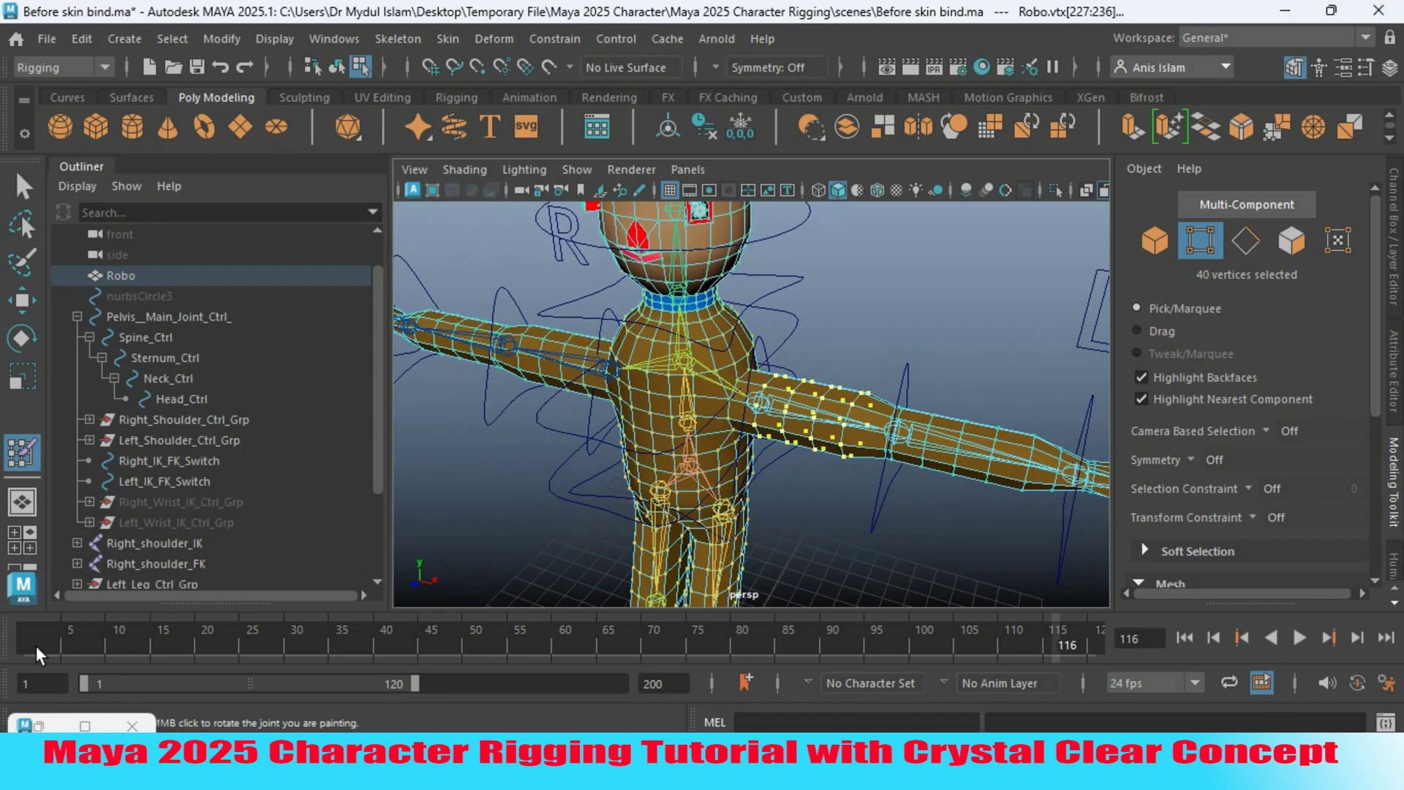
click(43, 725)
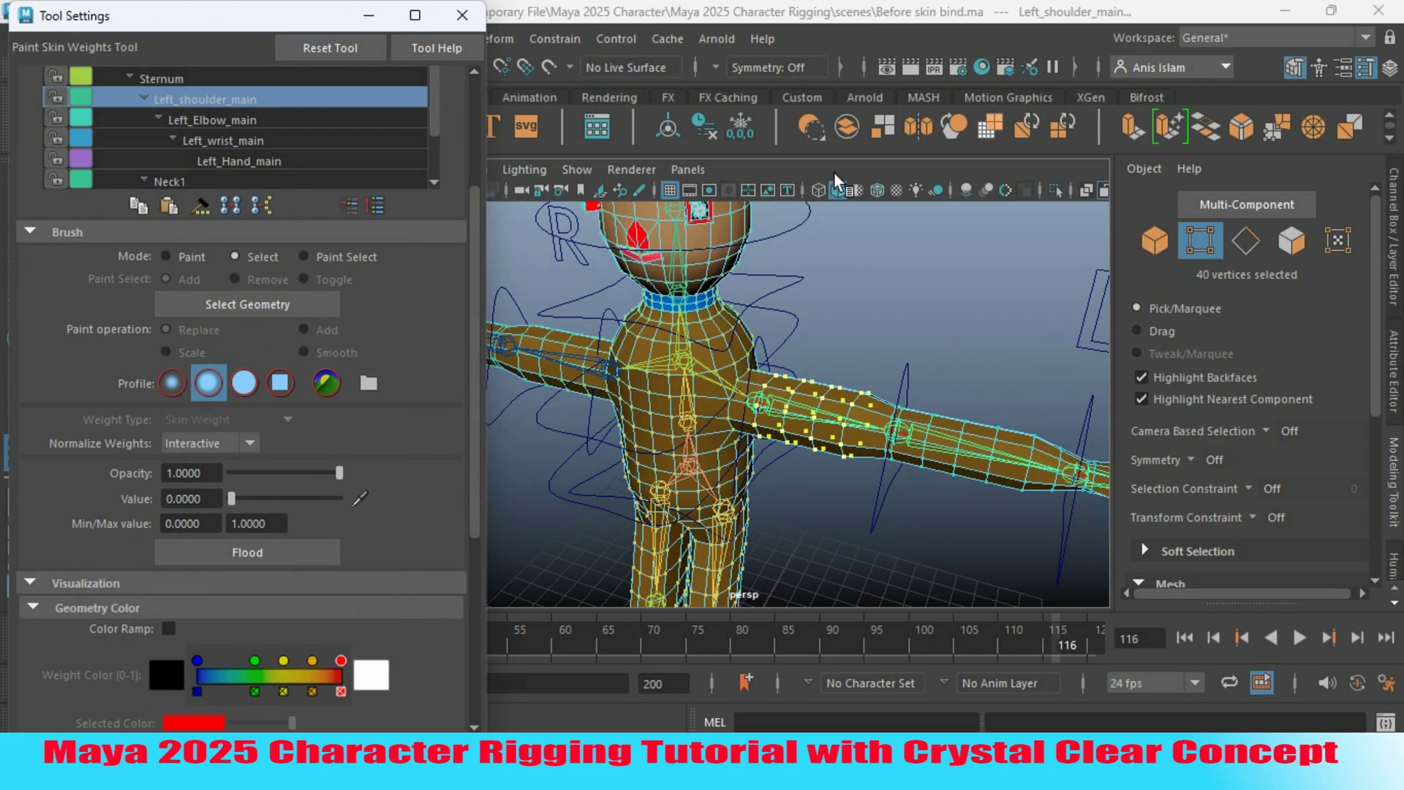
- Flood Add weight of 0.8350 onto the selected upper-arm vertices in Paint mode
click(167, 256)
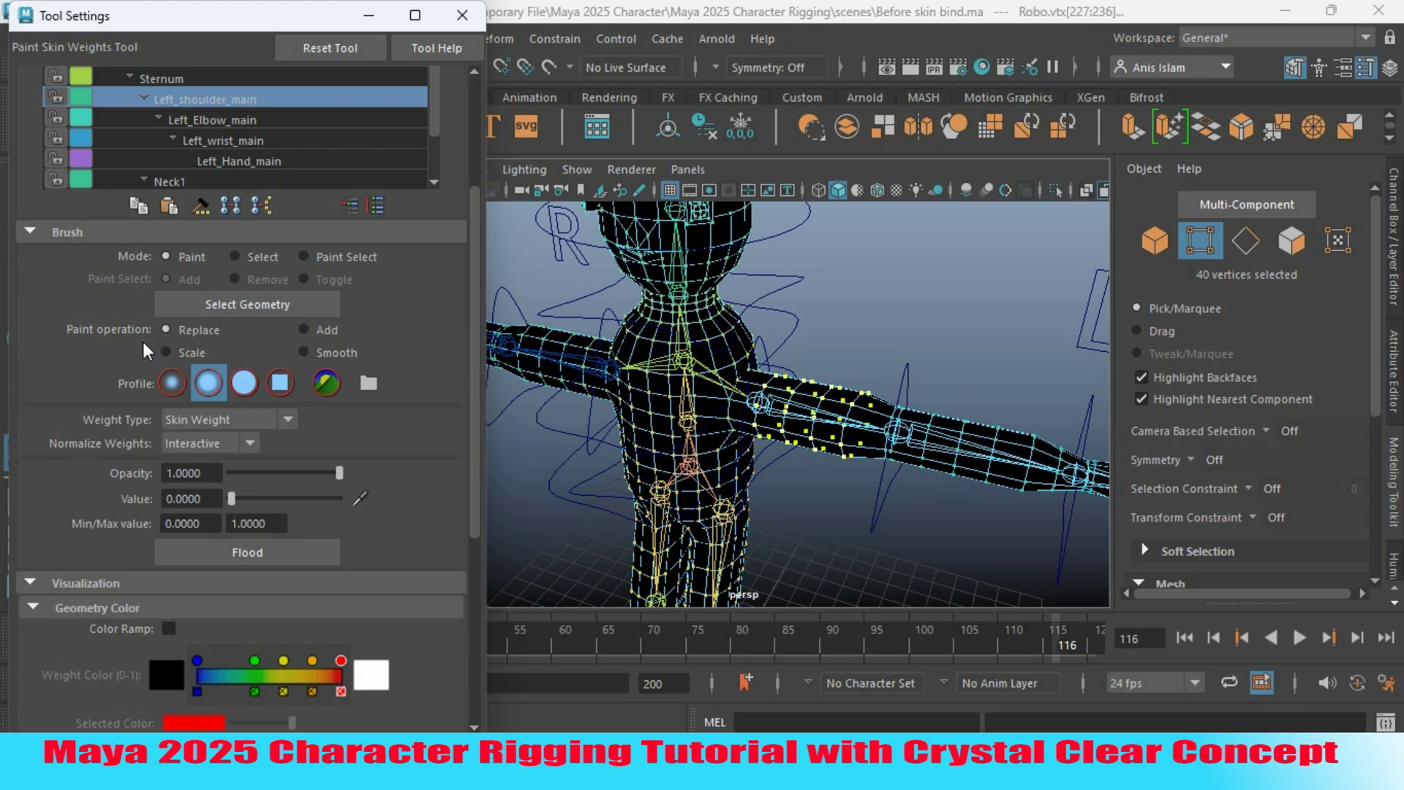
click(308, 330)
drag(232, 503, 318, 519)
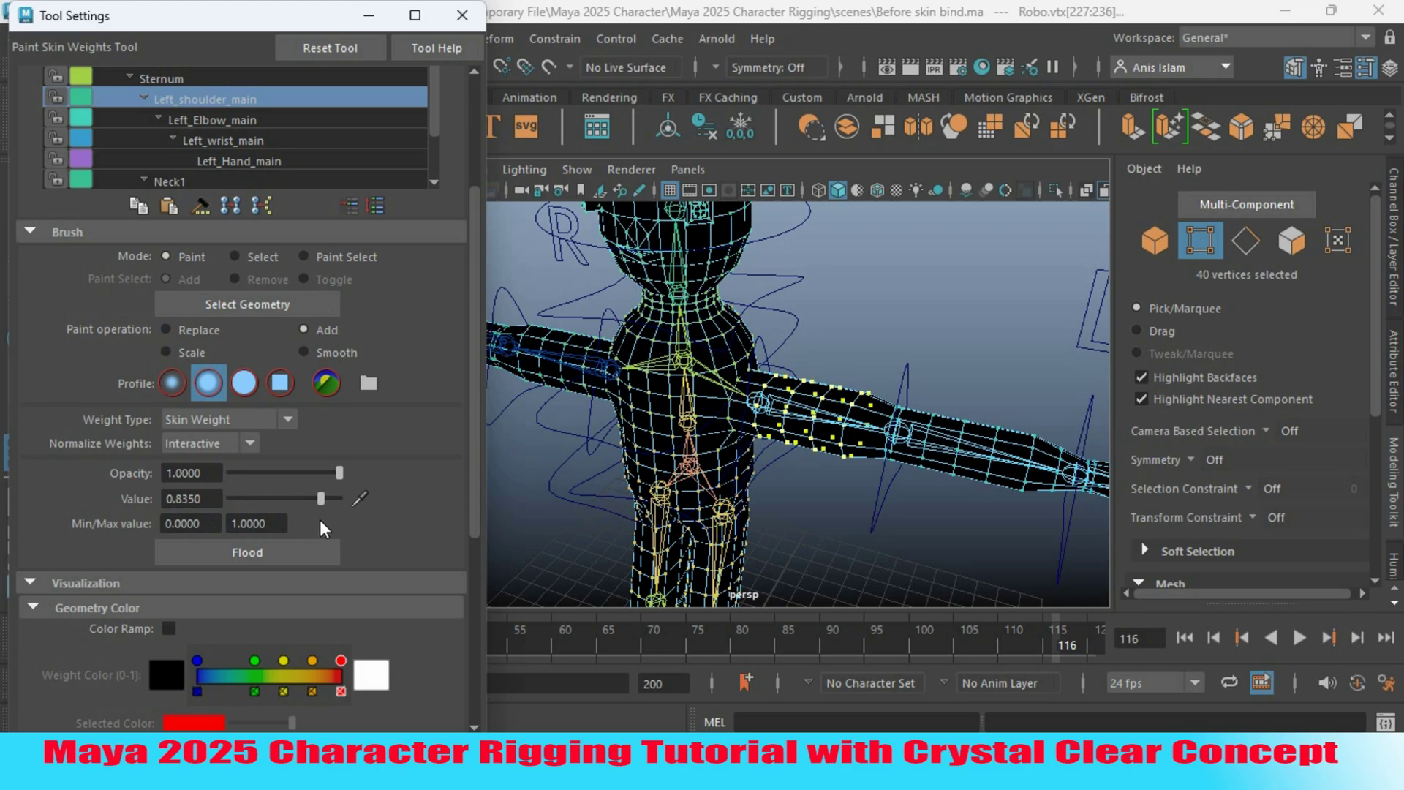
click(269, 553)
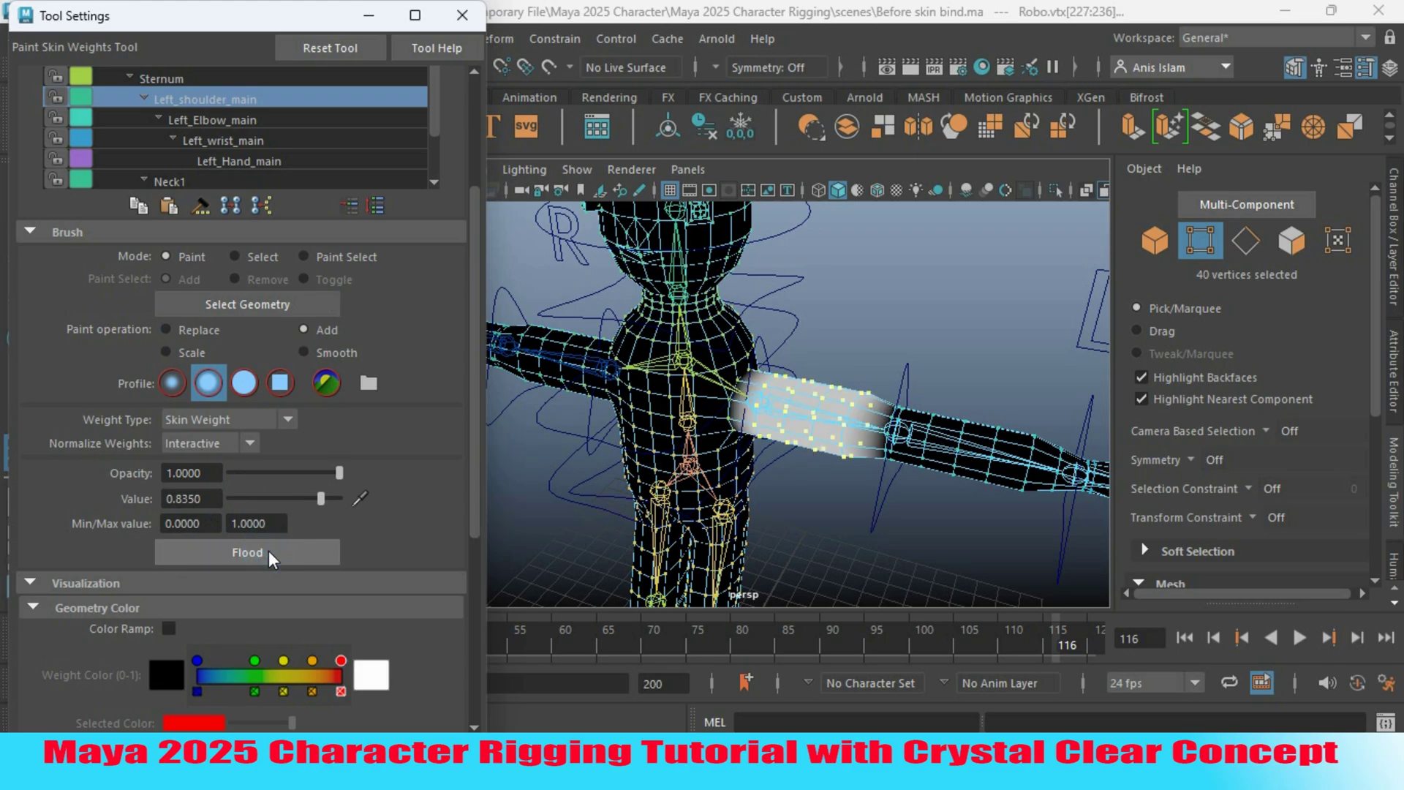
- Flood Smooth across the vertices, then close Tool Settings and return to object selection
click(301, 351)
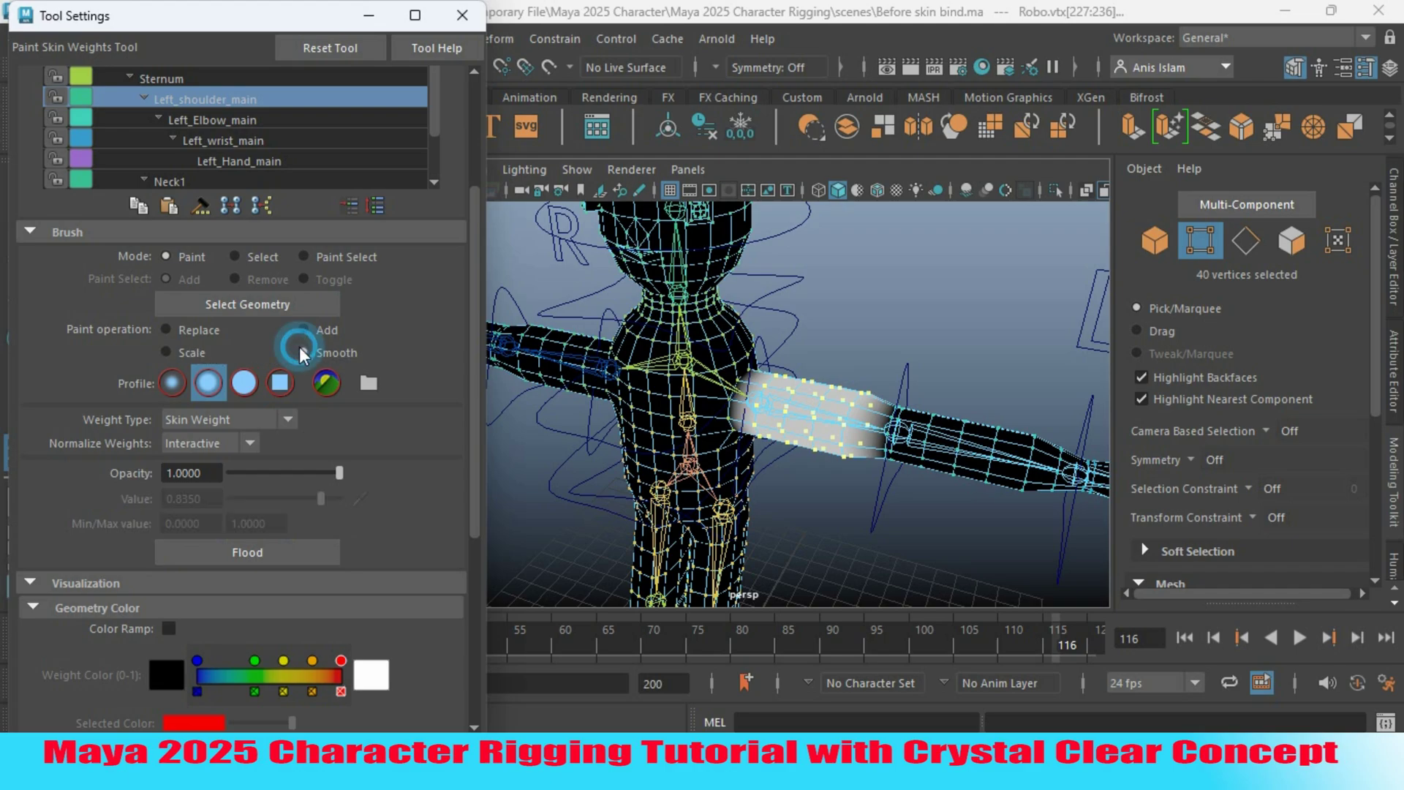
click(261, 550)
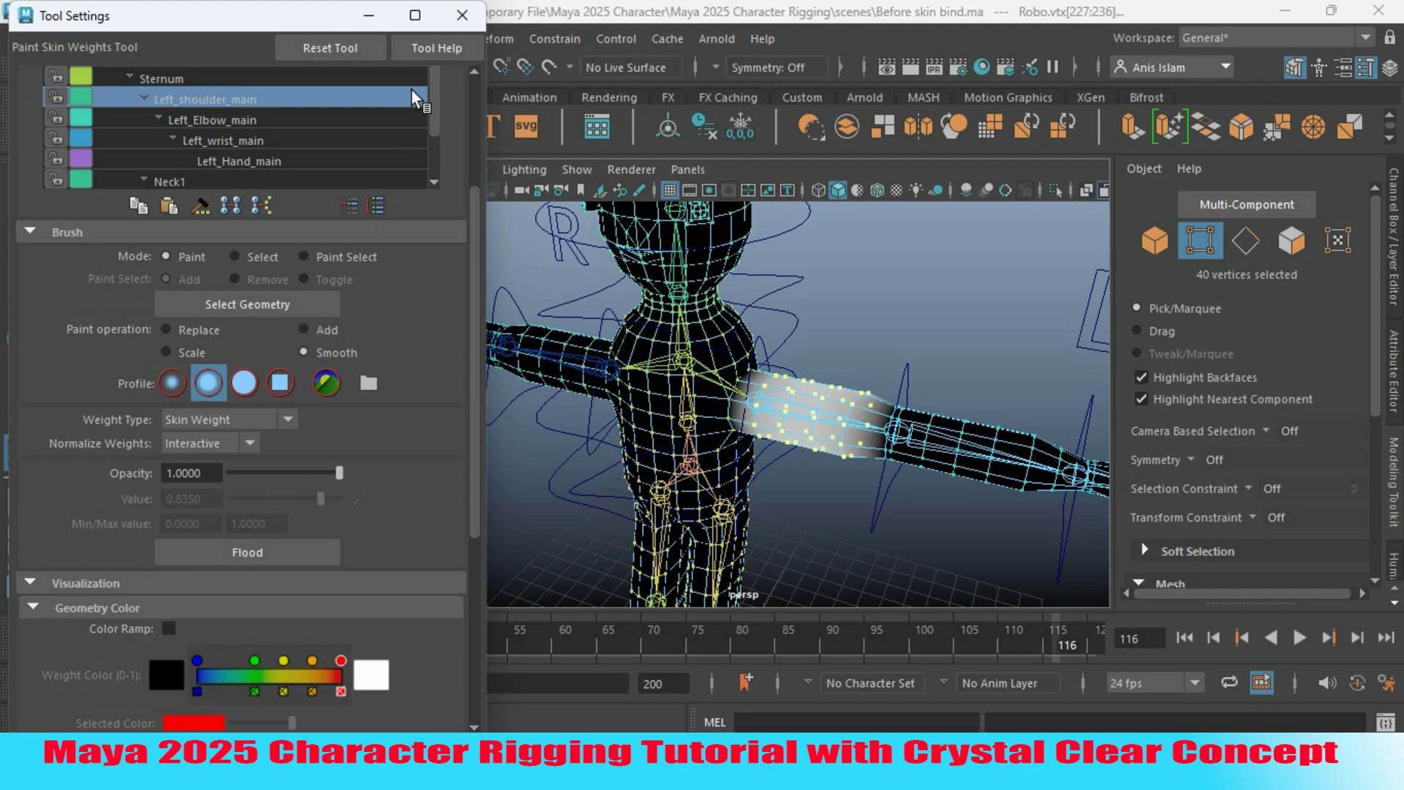
click(443, 23)
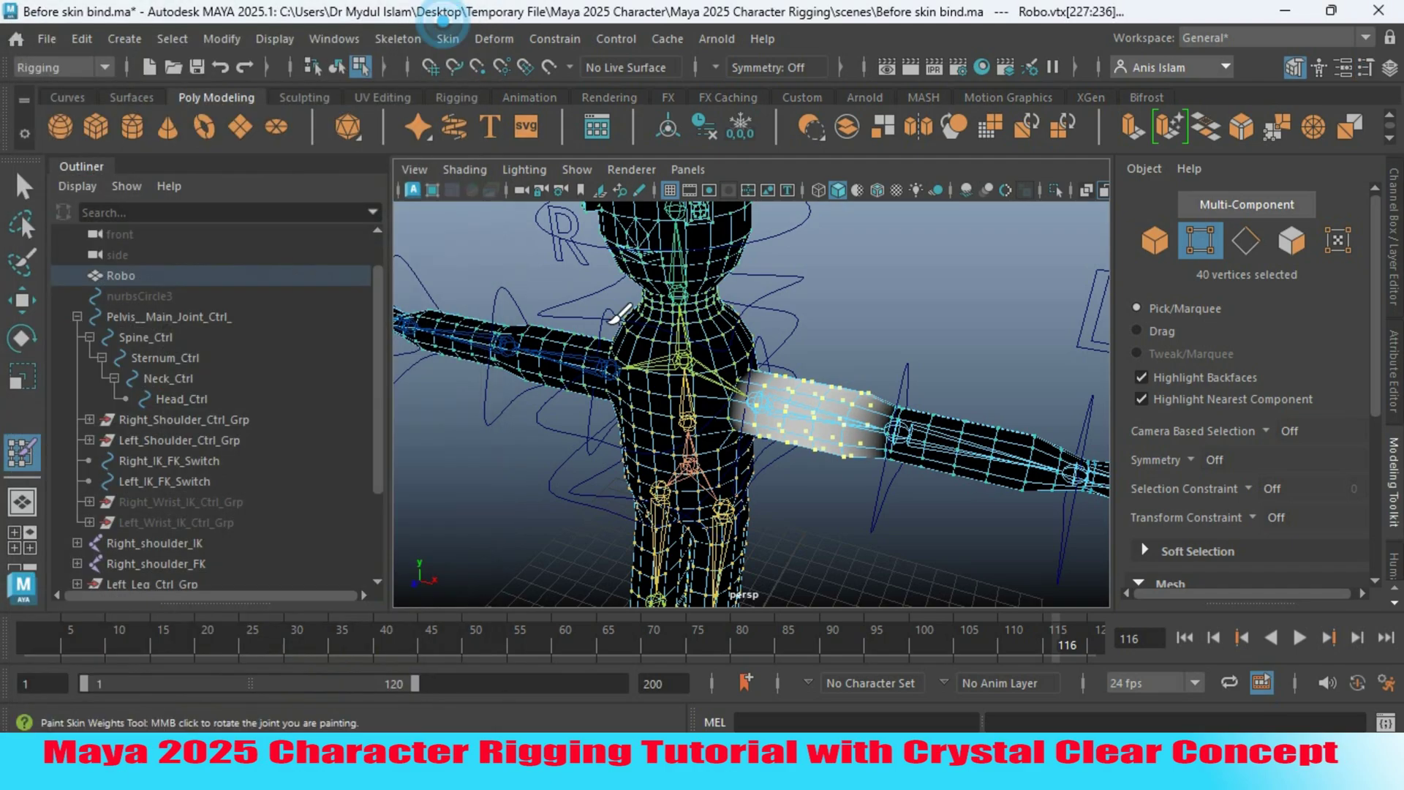
click(1145, 255)
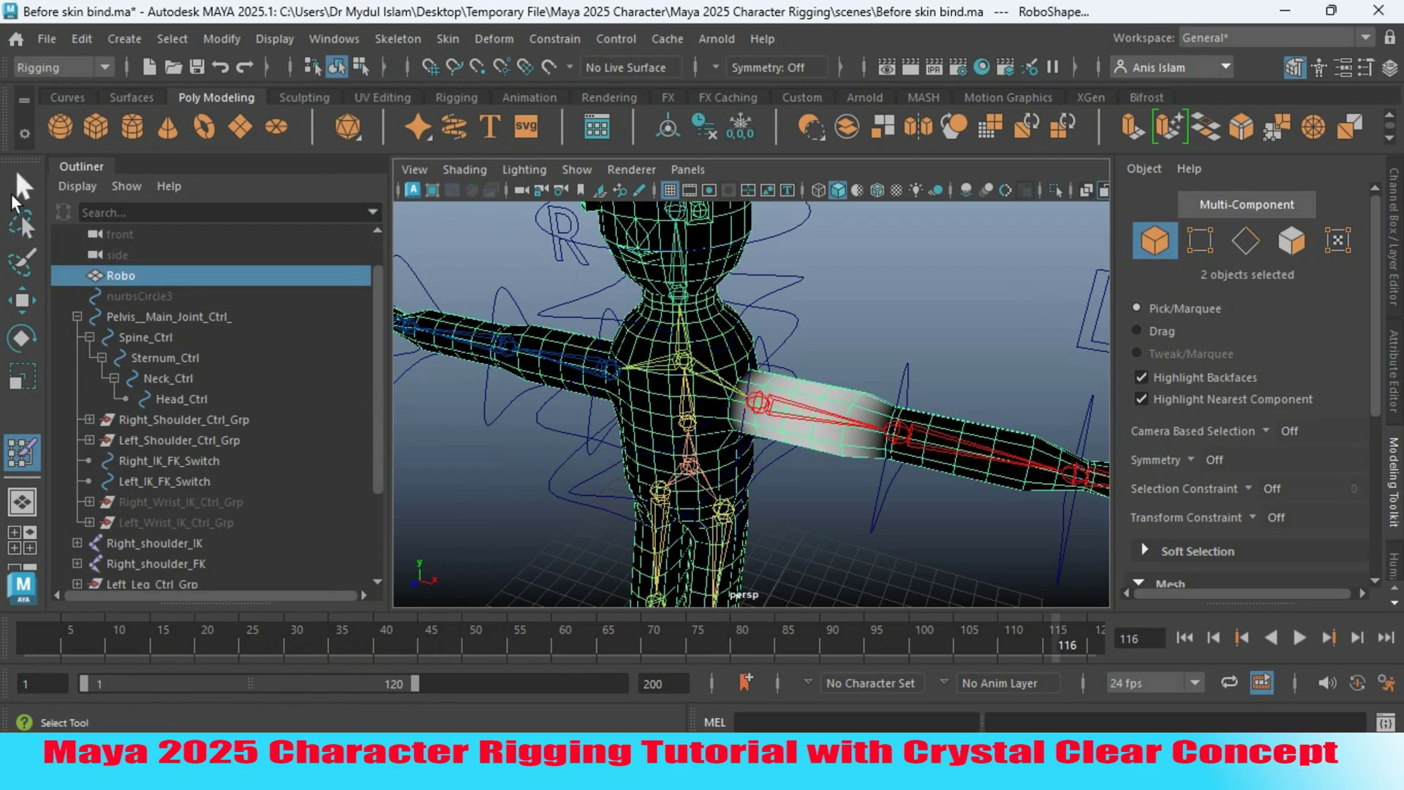
- Rotate Left_Shoulder_Ctrl about -10° to bend the left arm
click(21, 187)
scroll(685, 485, down, 5)
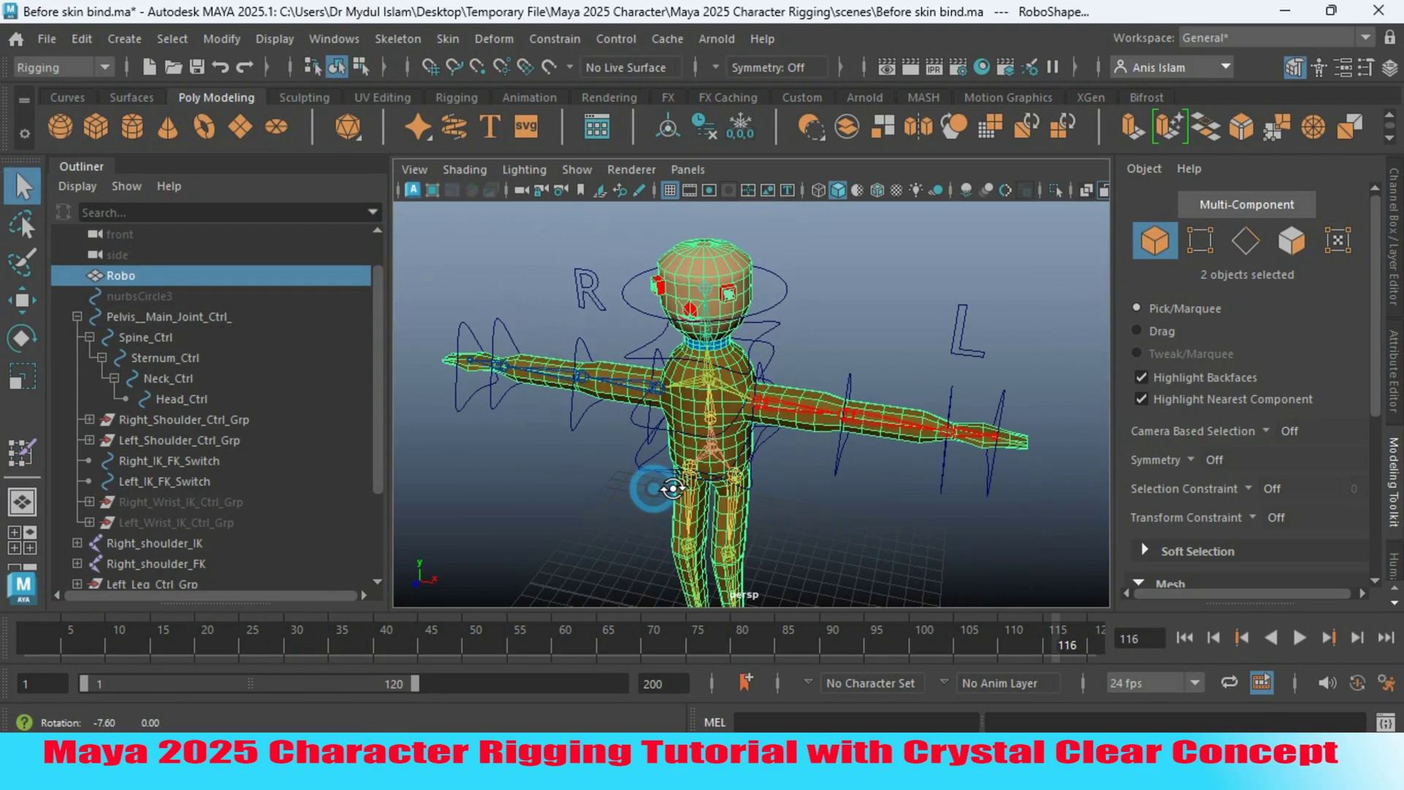
click(761, 361)
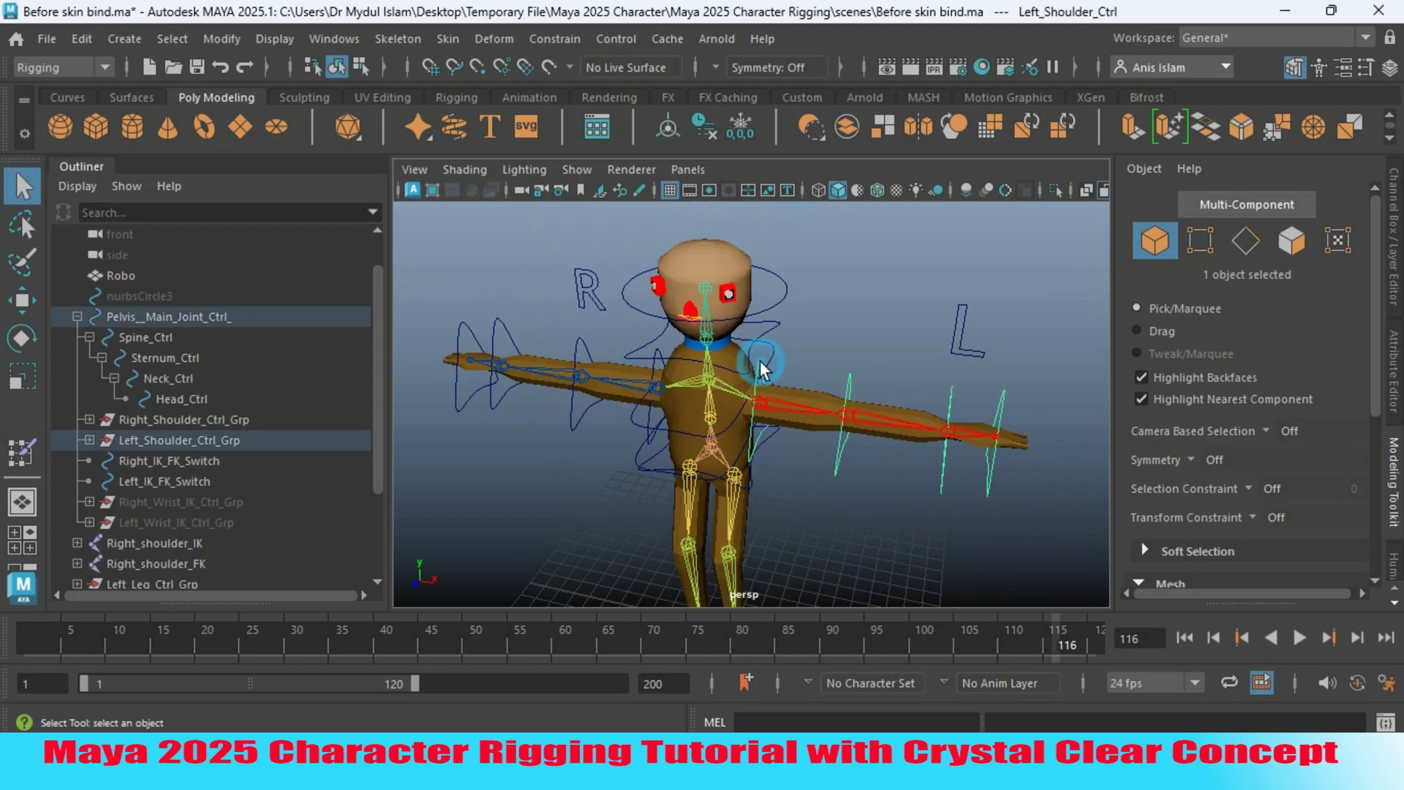
alt+drag(854, 548, 793, 547)
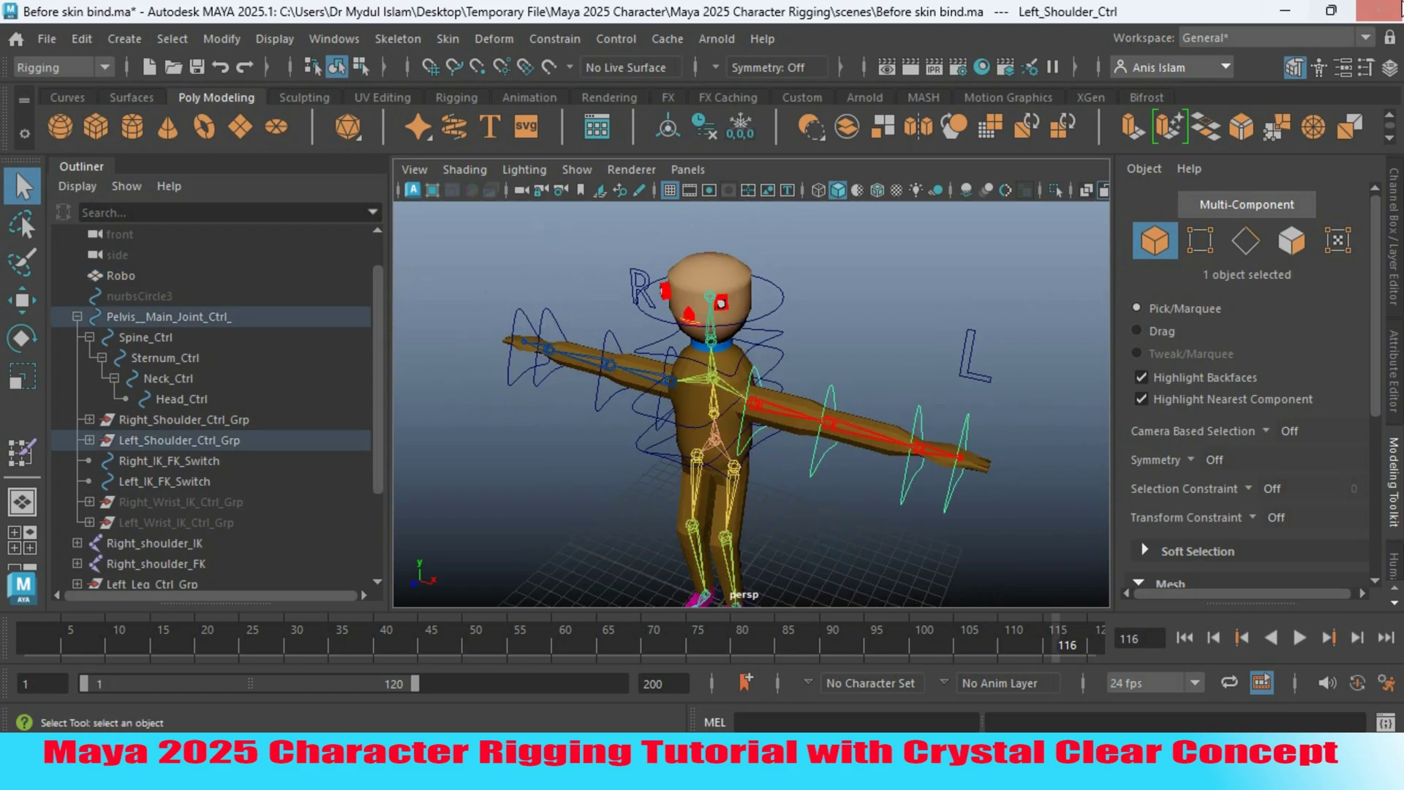
click(24, 339)
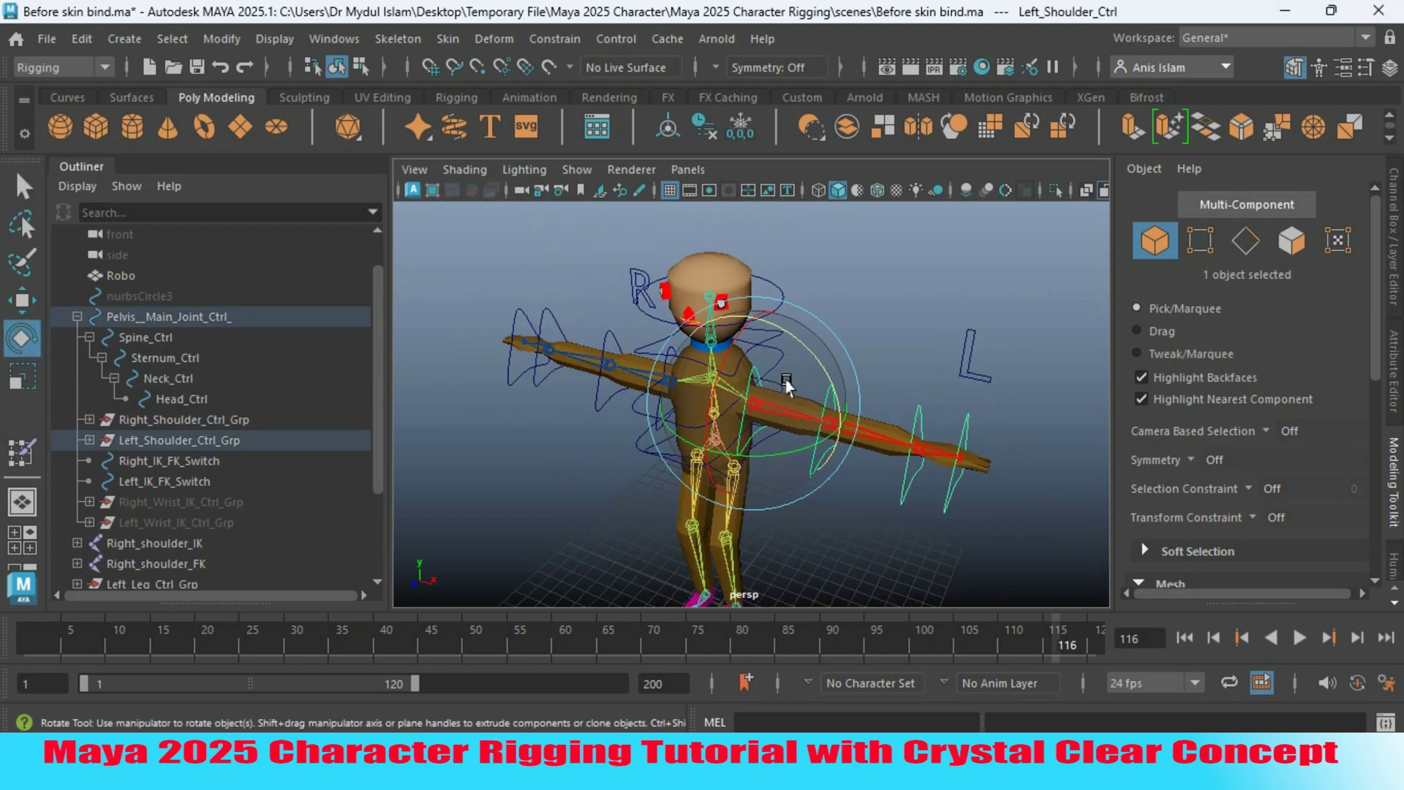
drag(818, 360, 755, 437)
scroll(756, 436, up, 3)
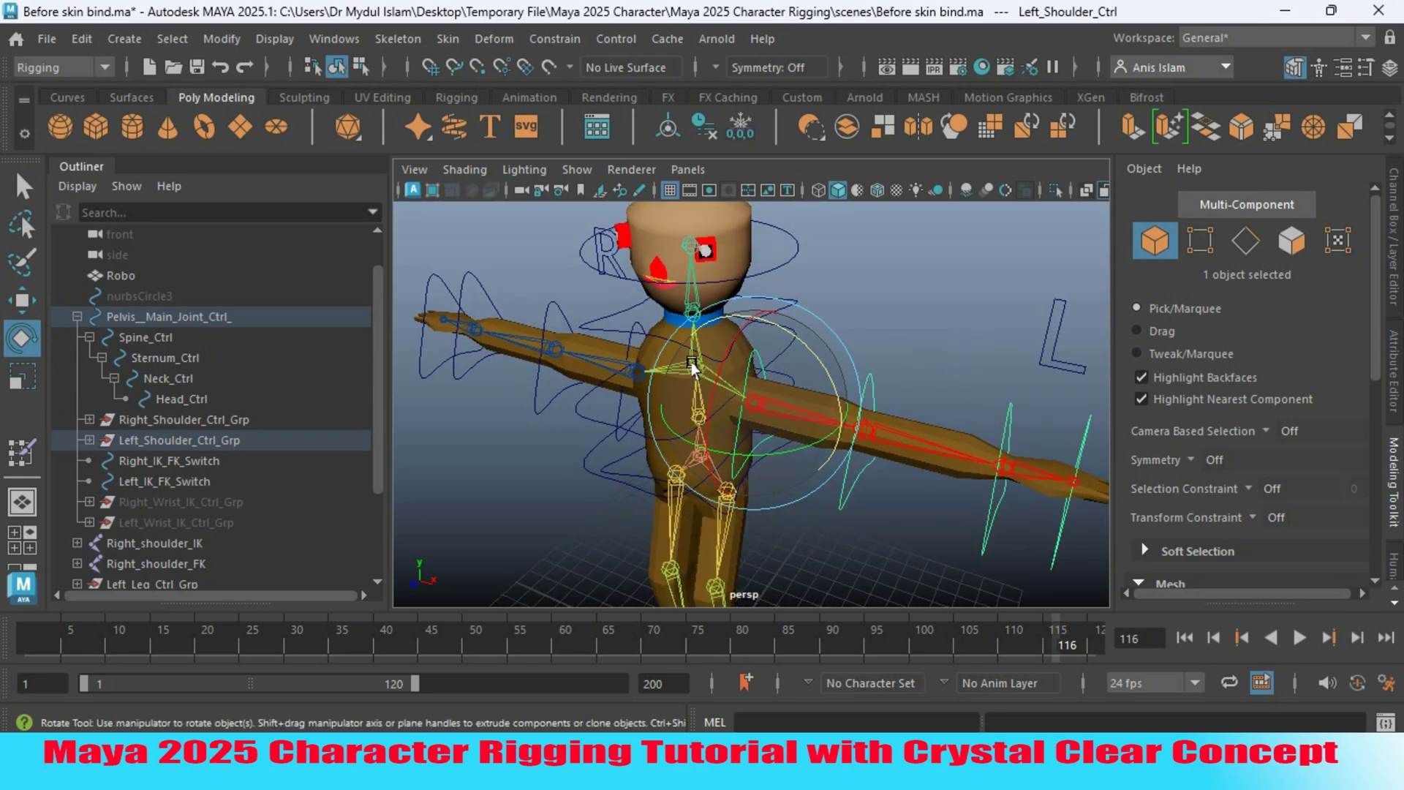
- Inspect the left arm's deformation from the front and the character's left side
key(q)
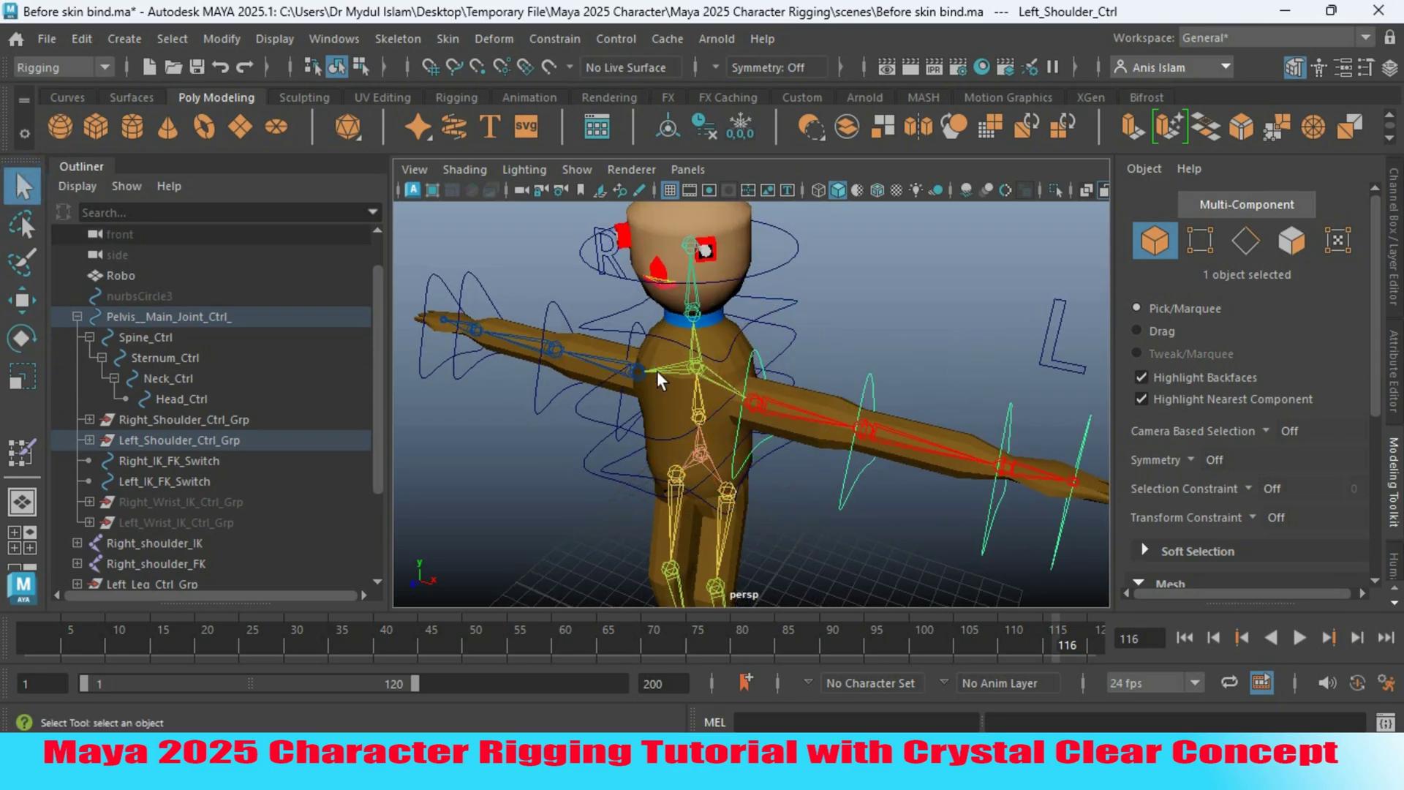
alt+drag(829, 494, 783, 441)
mouse_move(783, 441)
alt+right_down()
mouse_move(827, 439)
mouse_move(769, 448)
alt+right_up()
mouse_move(769, 448)
alt+mouse_down()
mouse_move(723, 448)
mouse_move(797, 440)
mouse_move(717, 454)
mouse_move(748, 453)
alt+mouse_up()
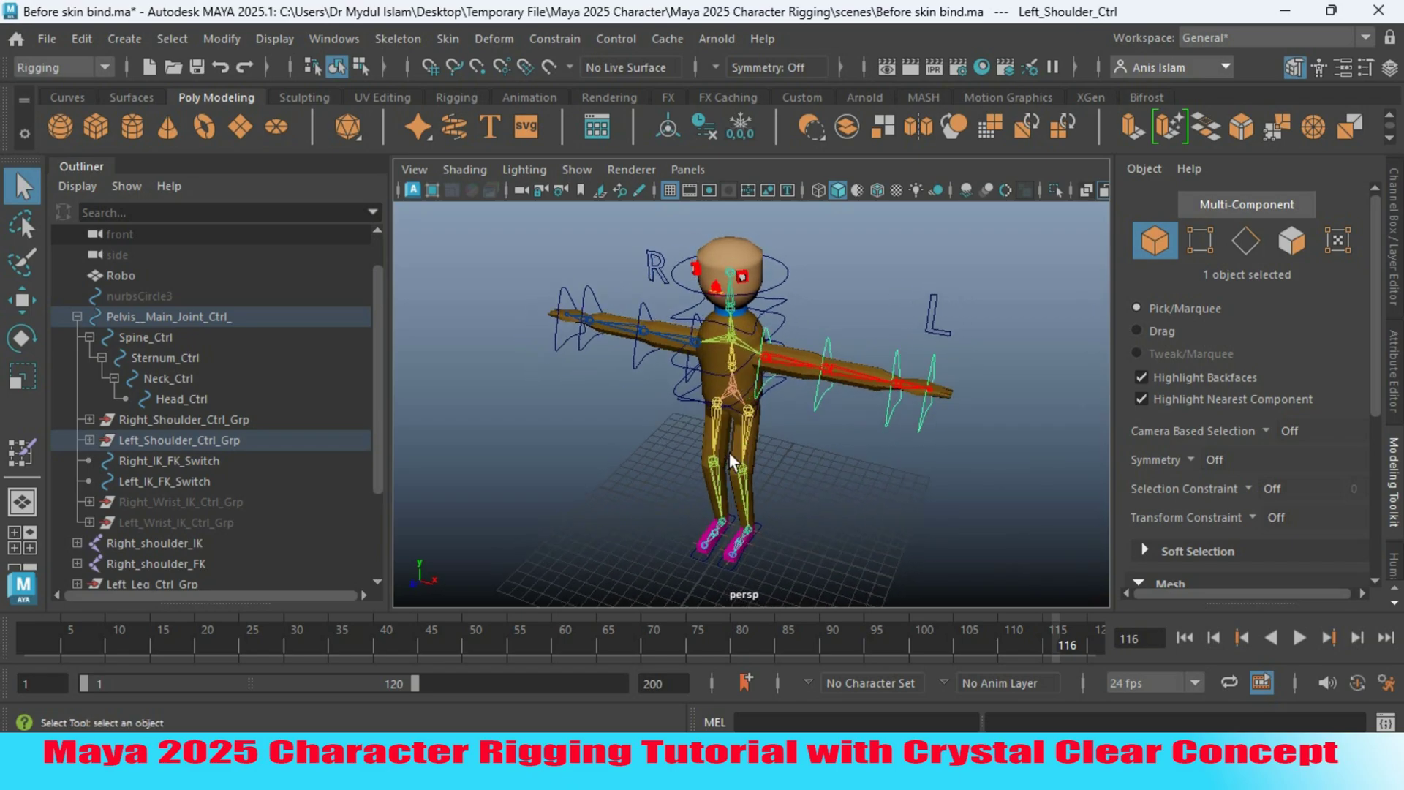